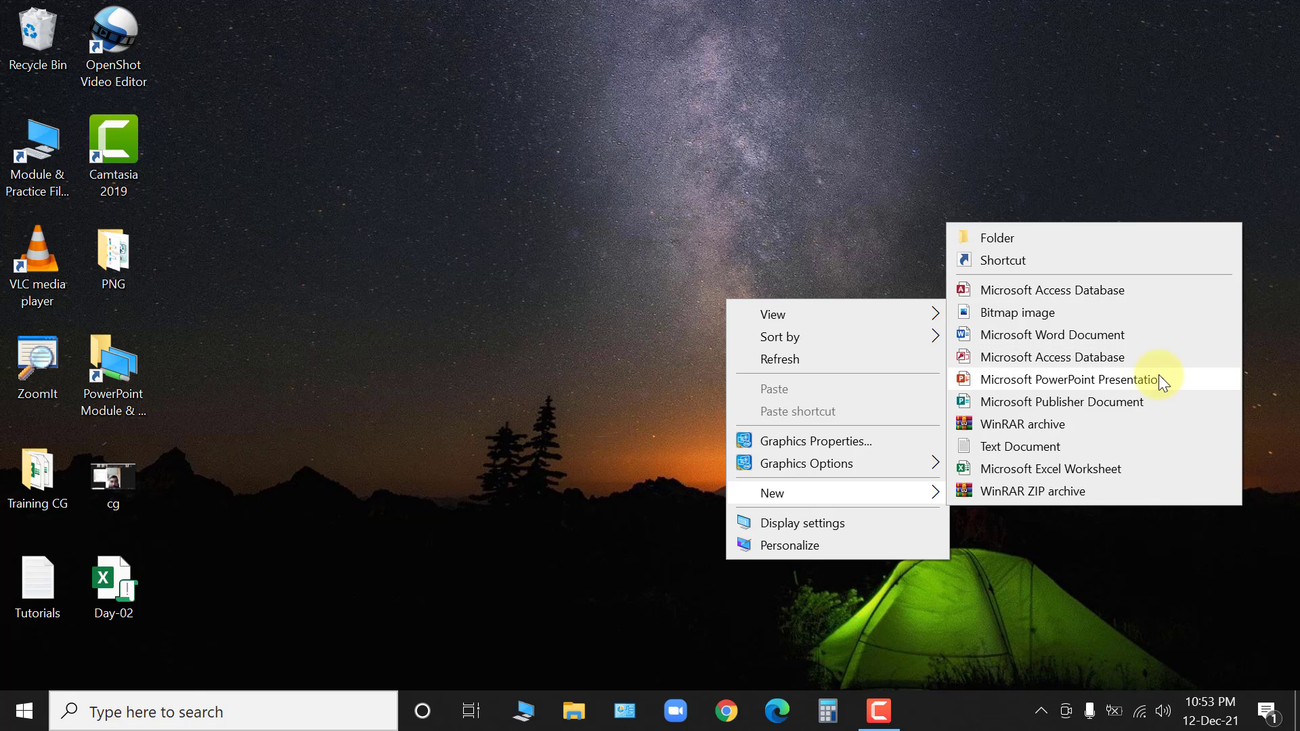
Create a new Microsoft PowerPoint presentation on the desktop with its default name and open it
left_click(1159, 376)
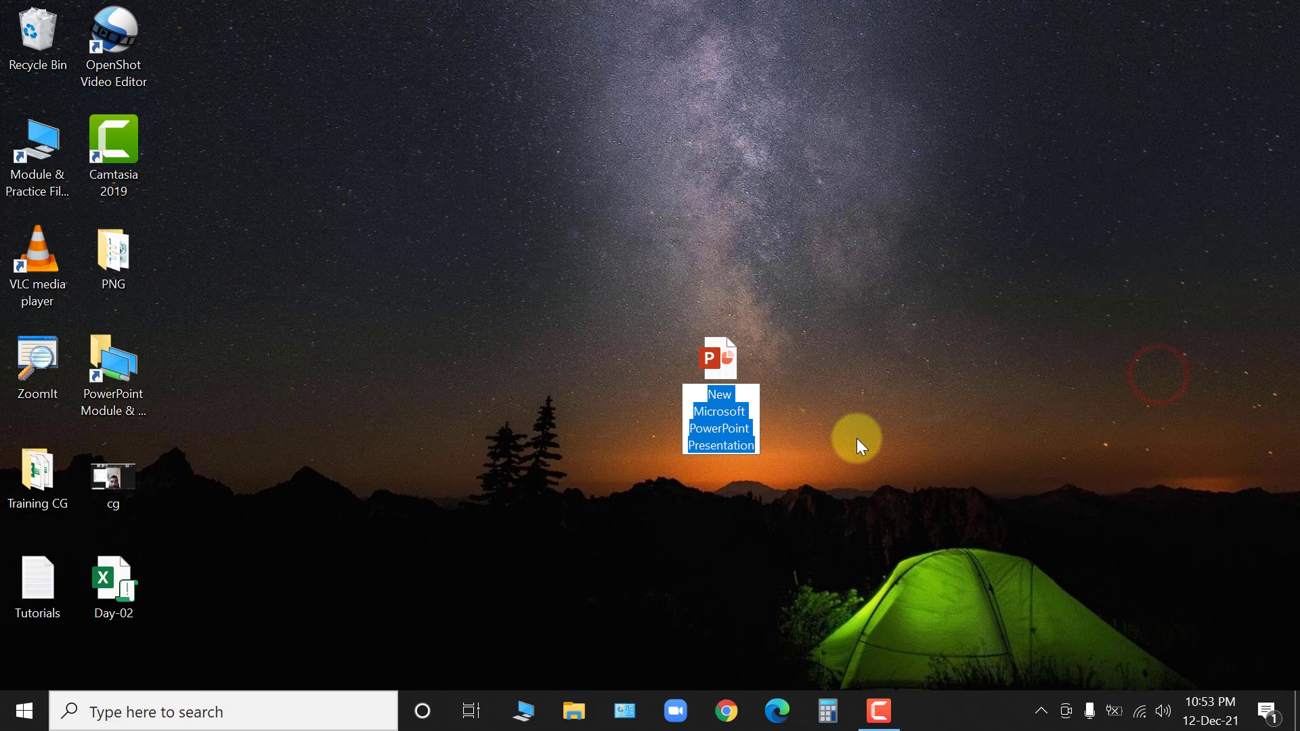
left_click(862, 396)
double_click(738, 339)
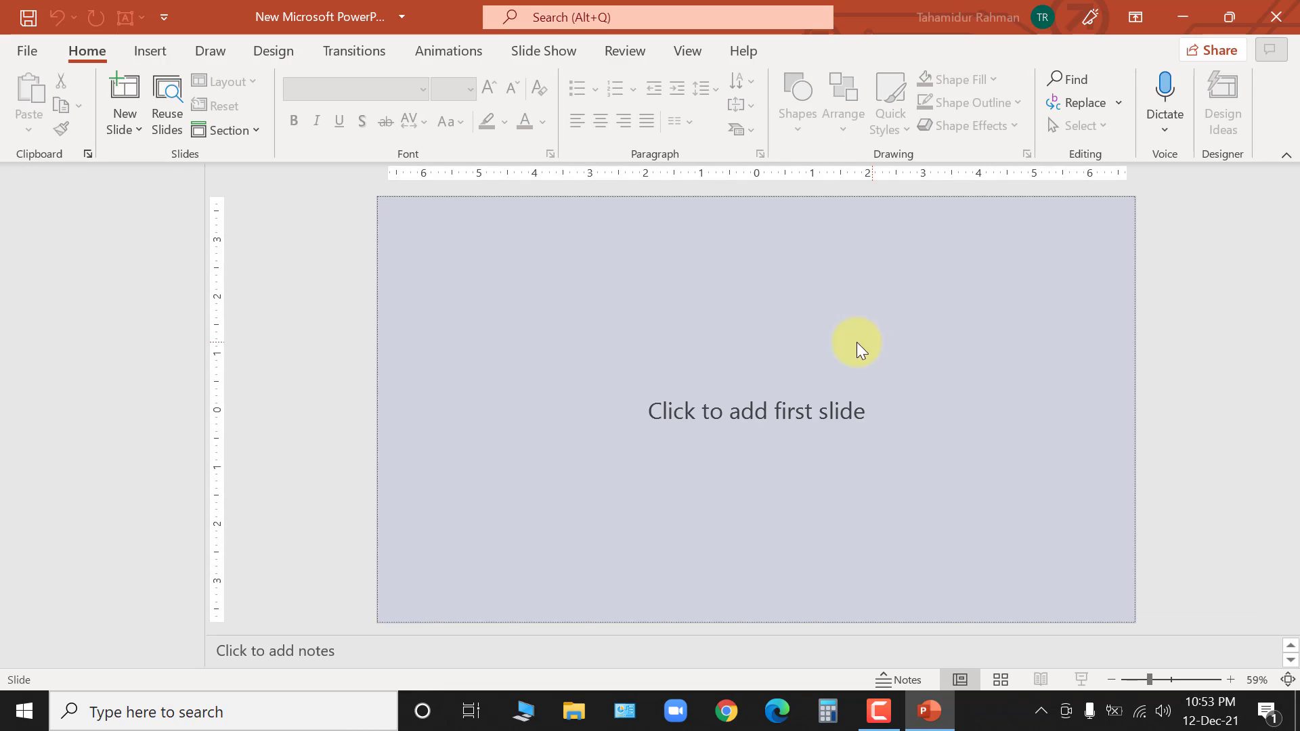
Add a first slide to the presentation using the Blank layout
left_click(124, 132)
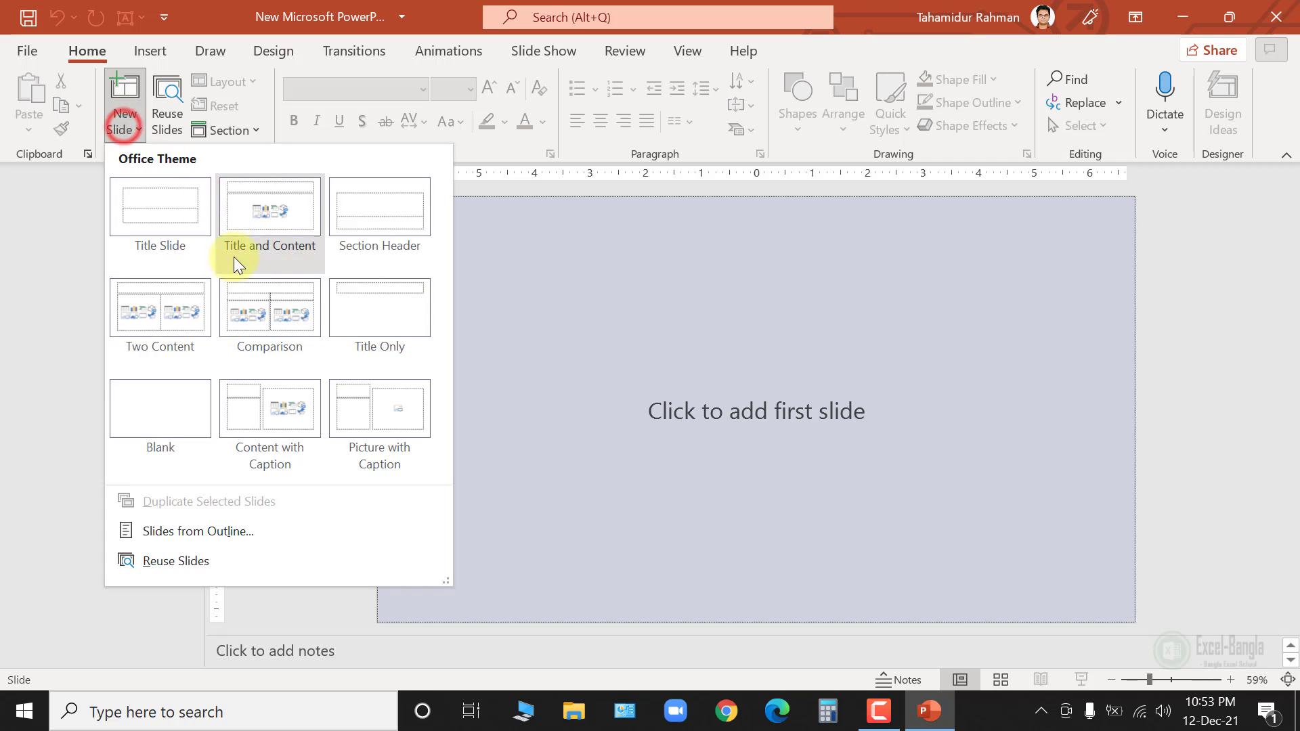
left_click(158, 408)
left_click(451, 348)
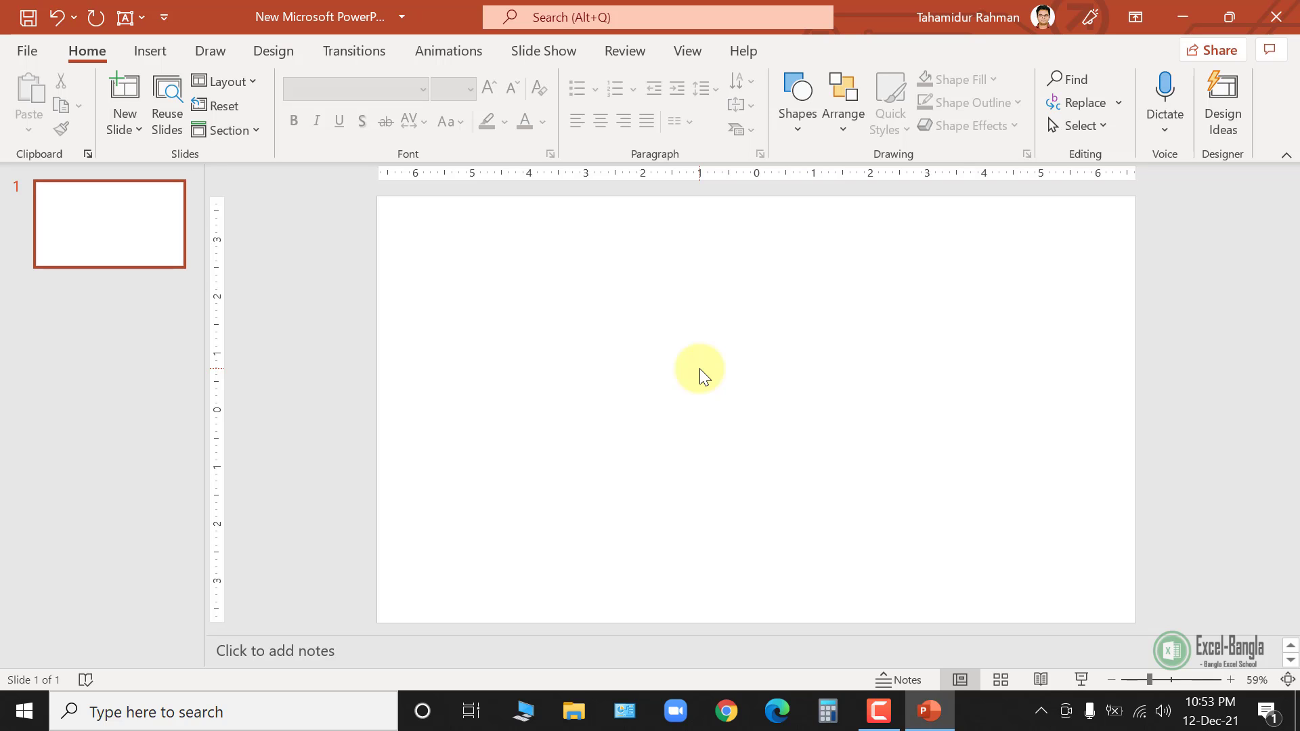
Draw a circular hollow ring about 2.92" in diameter on the slide and thin its band by enlarging the hole
left_click(799, 126)
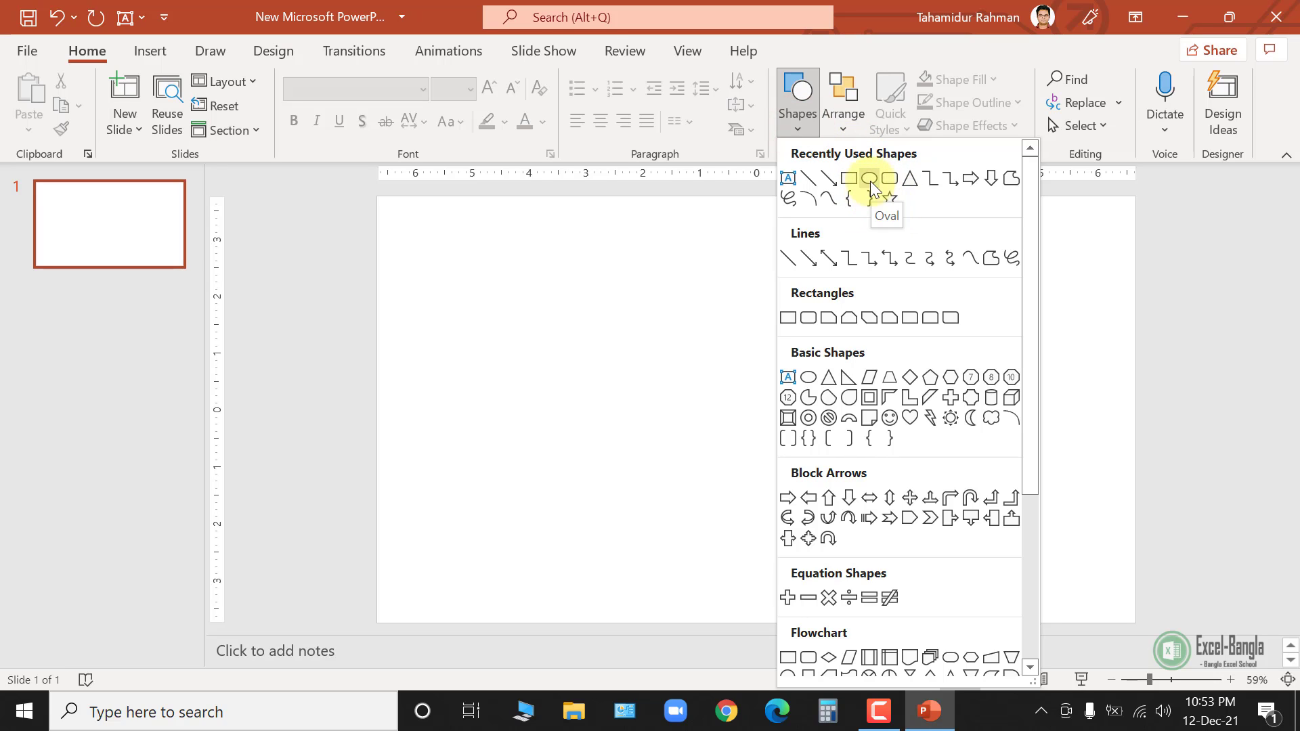
left_click(808, 418)
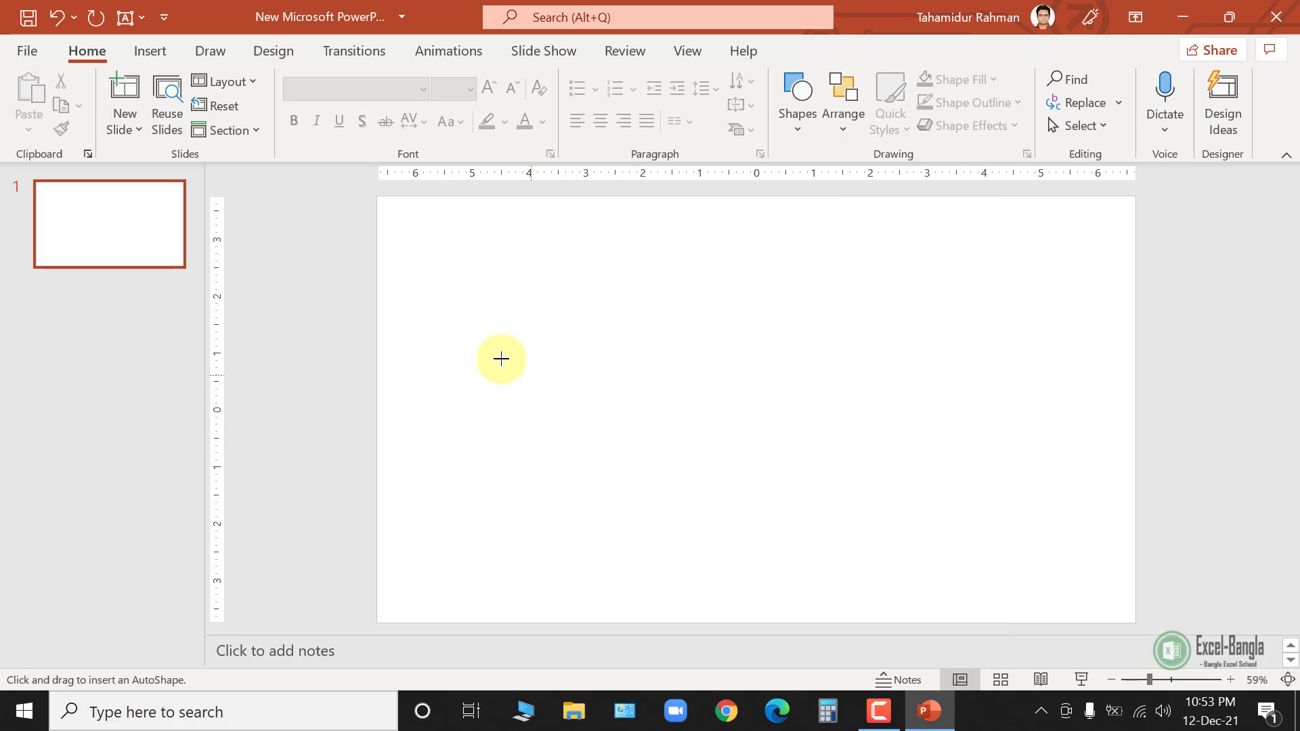
left_click_drag(495, 337, 658, 502)
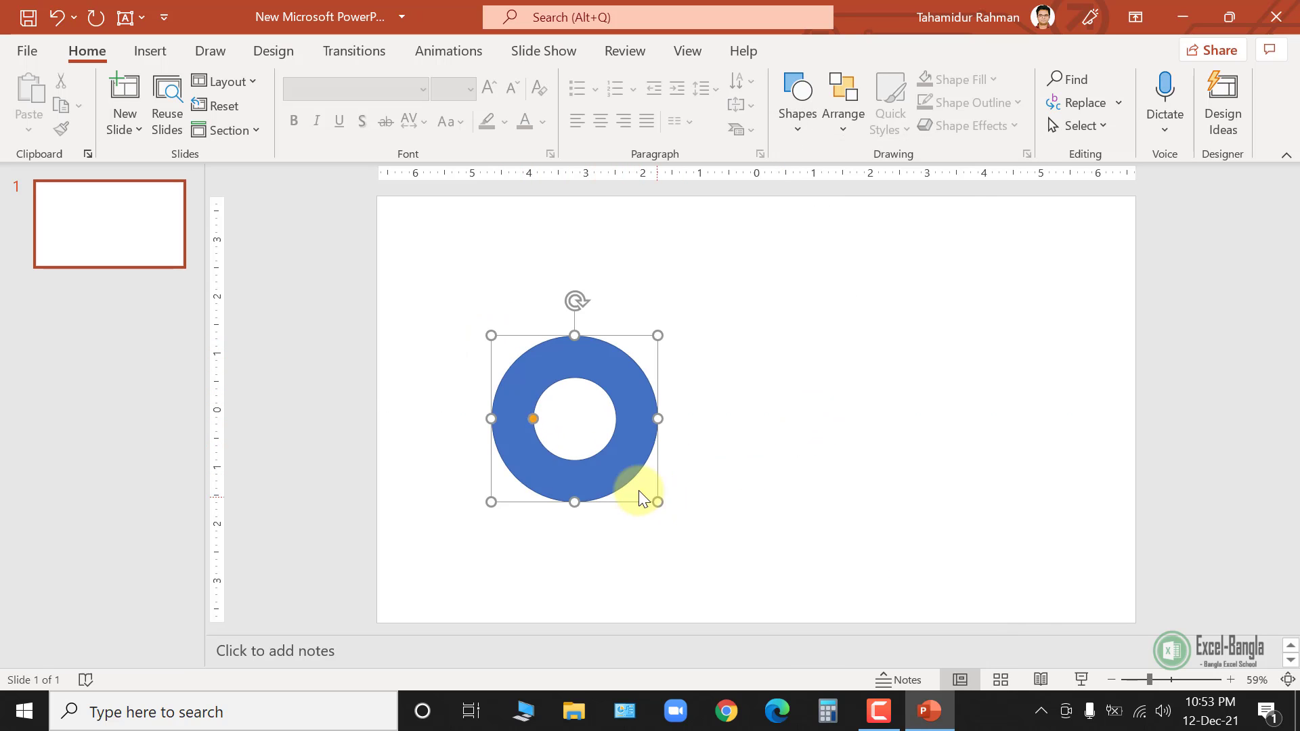
left_click_drag(525, 416, 507, 419)
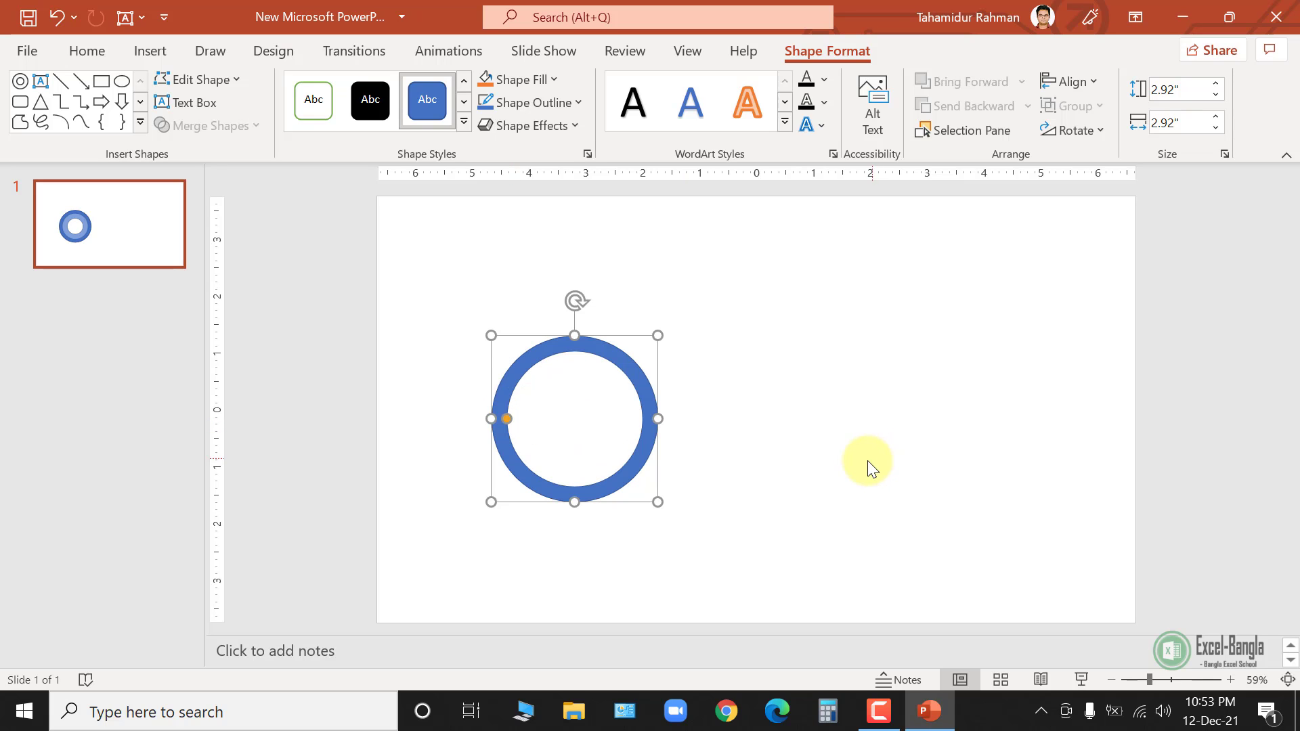
left_click(776, 429)
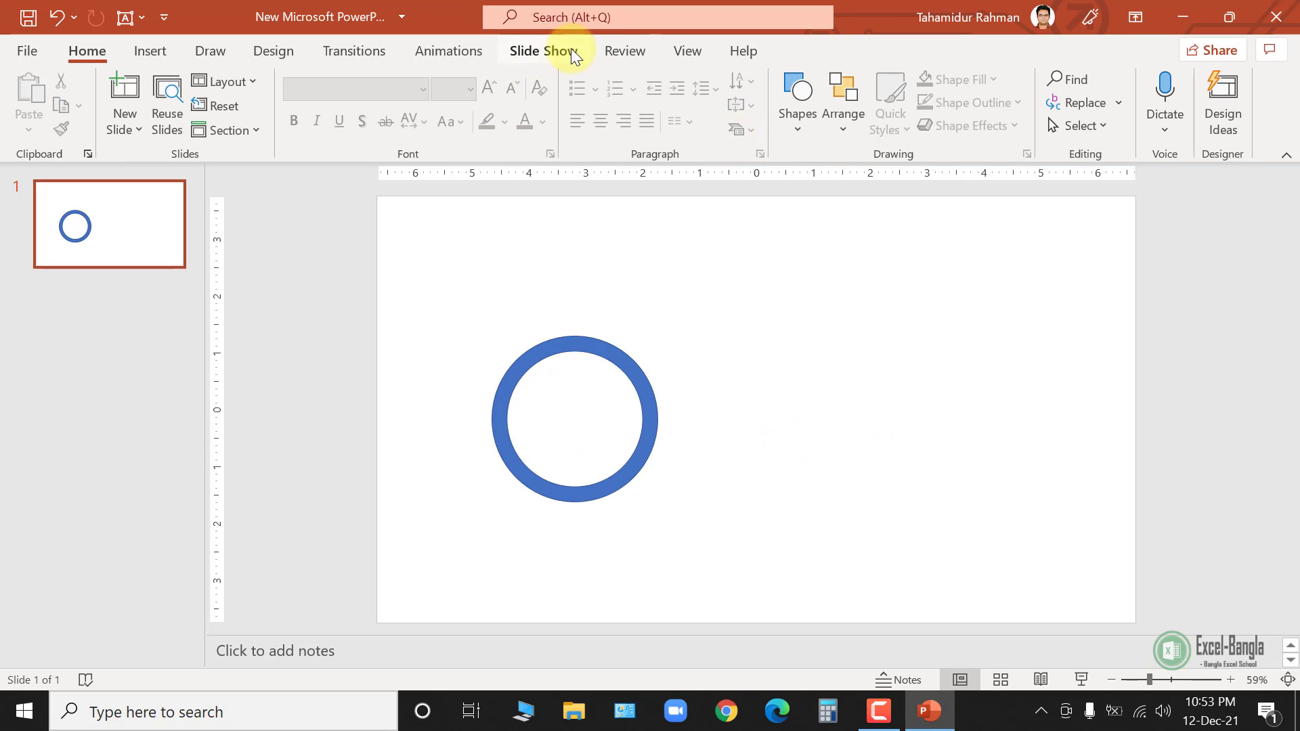
Show the slide guides and move the ring close to their intersection
left_click(665, 53)
left_click(430, 129)
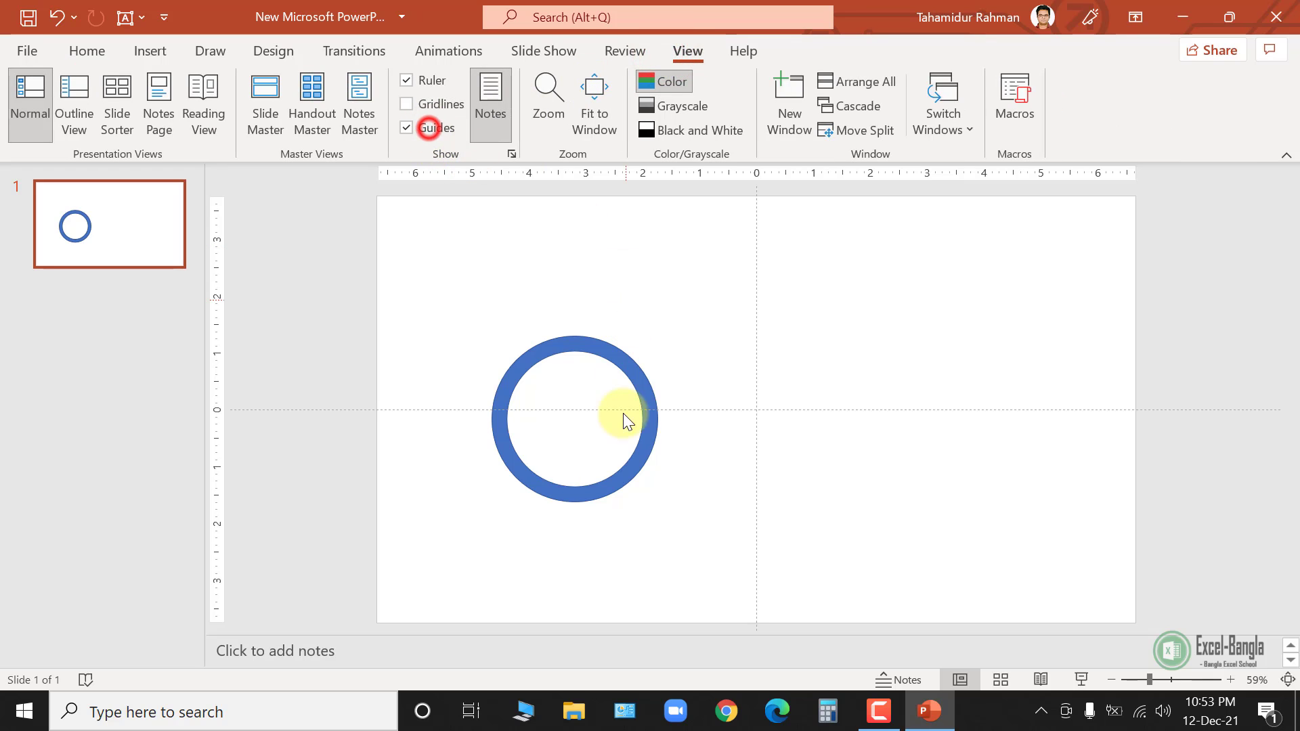
left_click_drag(643, 443, 836, 427)
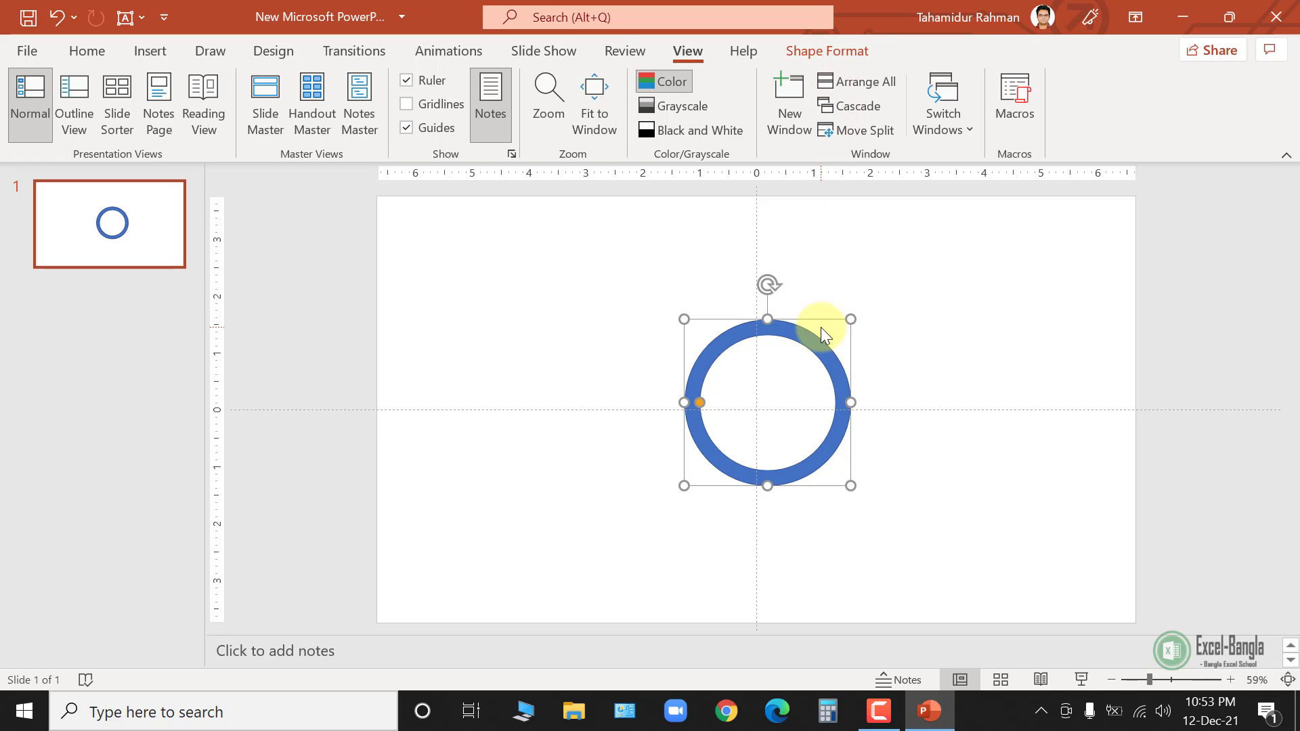
Align the ring to the exact centre and middle of the slide
left_click(843, 53)
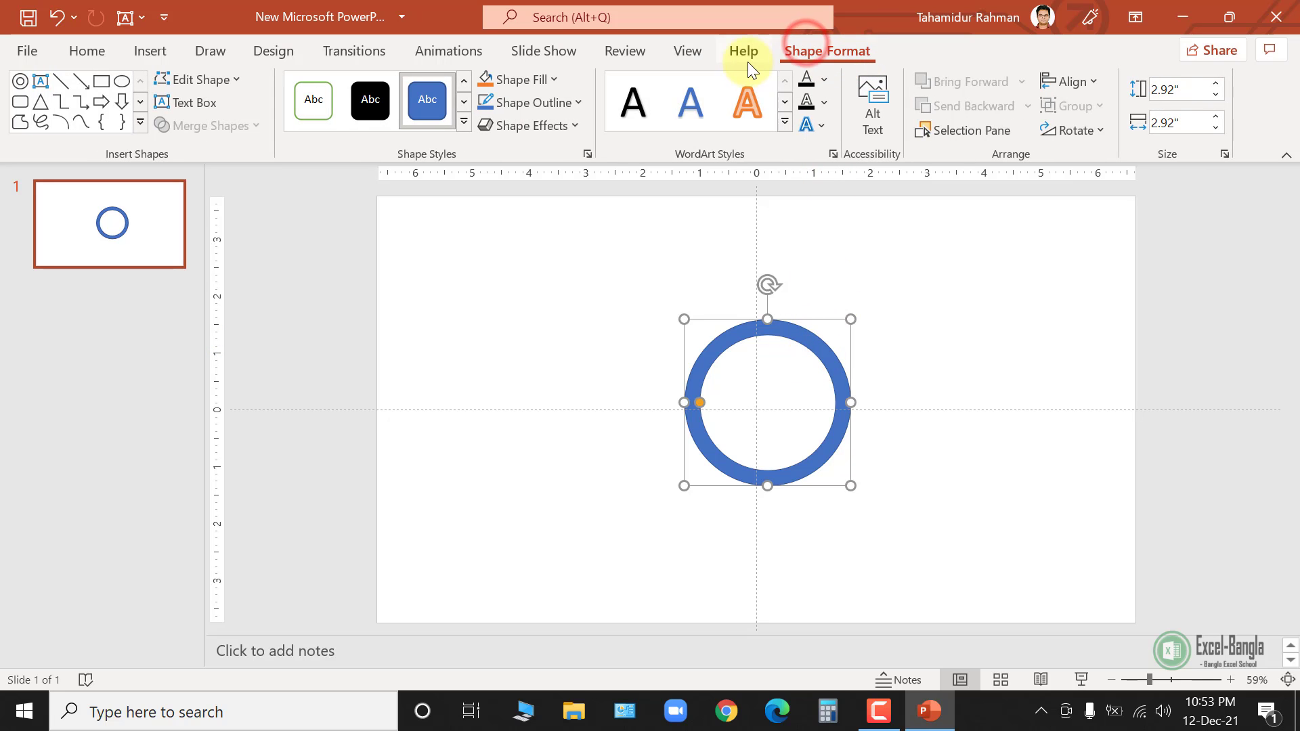
left_click(1082, 82)
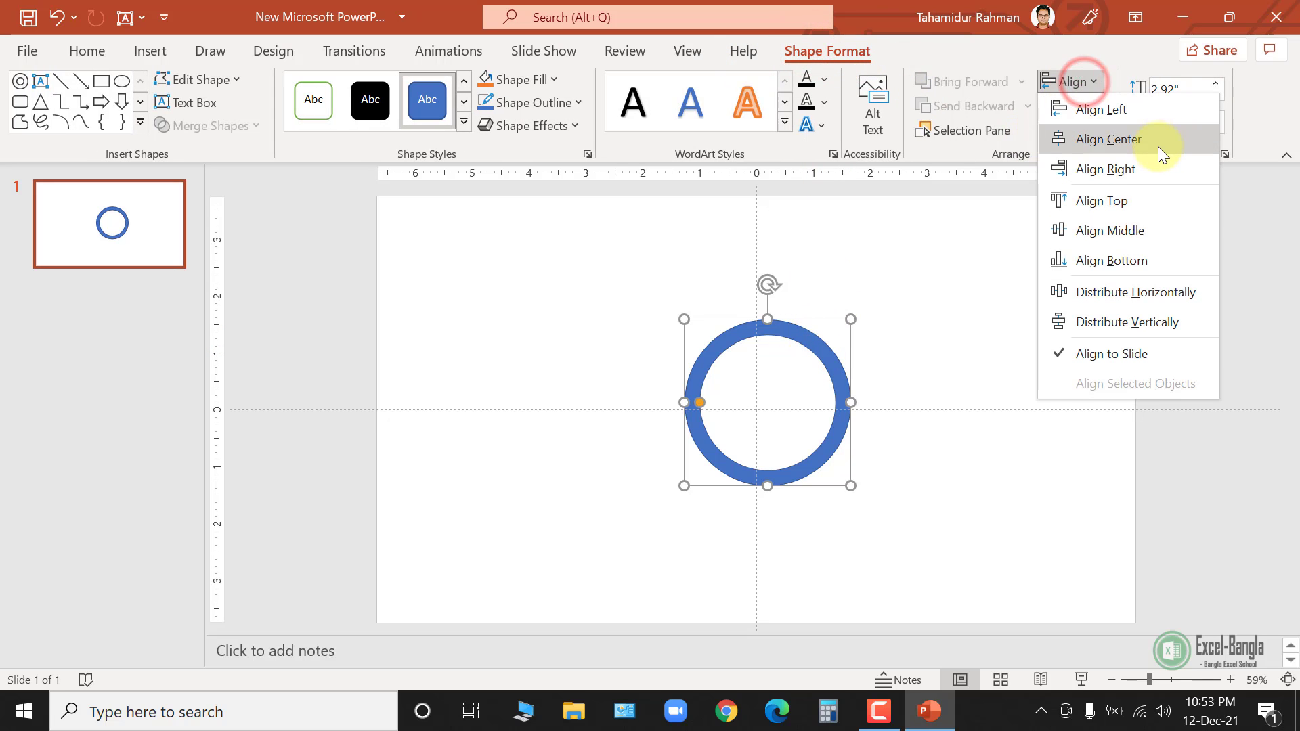
left_click(1158, 145)
left_click(1075, 79)
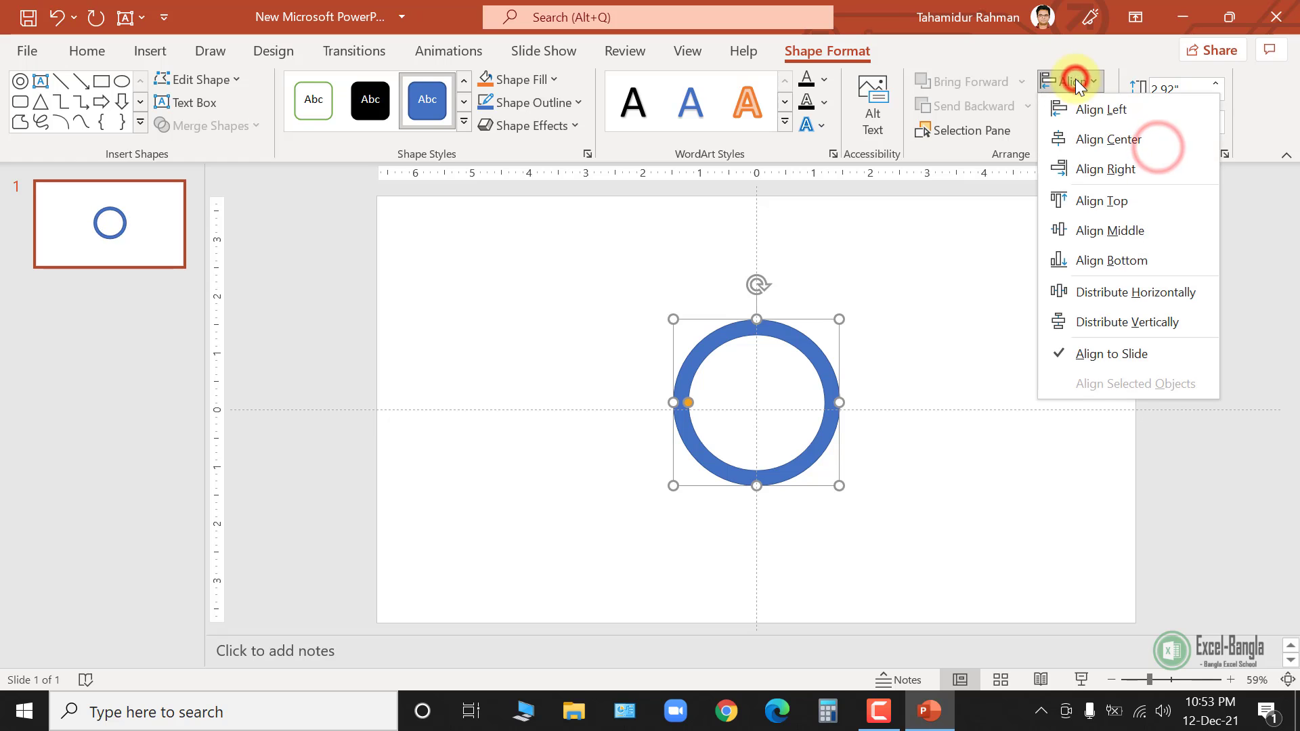
left_click(1124, 231)
left_click(940, 485)
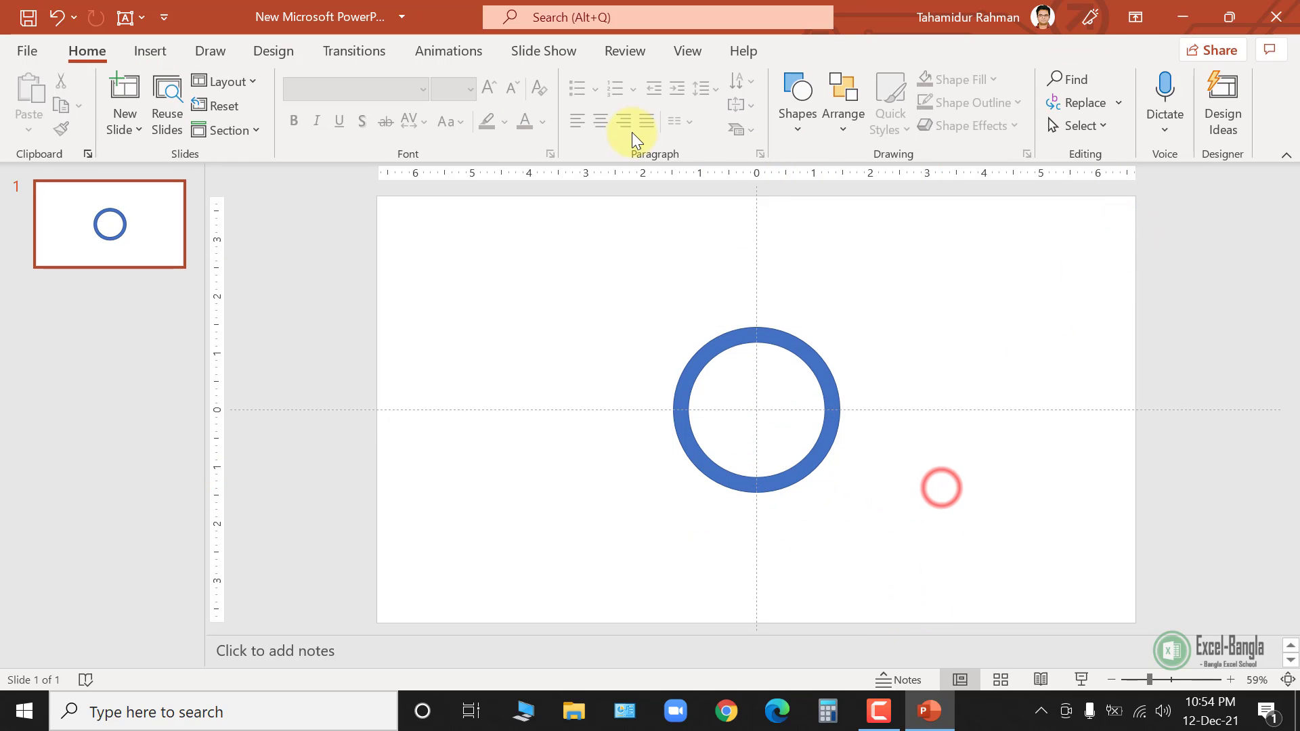
Draw a rectangle about 8.2" wide and 2.25" high from the horizontal guide downward, covering the ring's lower half
left_click(688, 52)
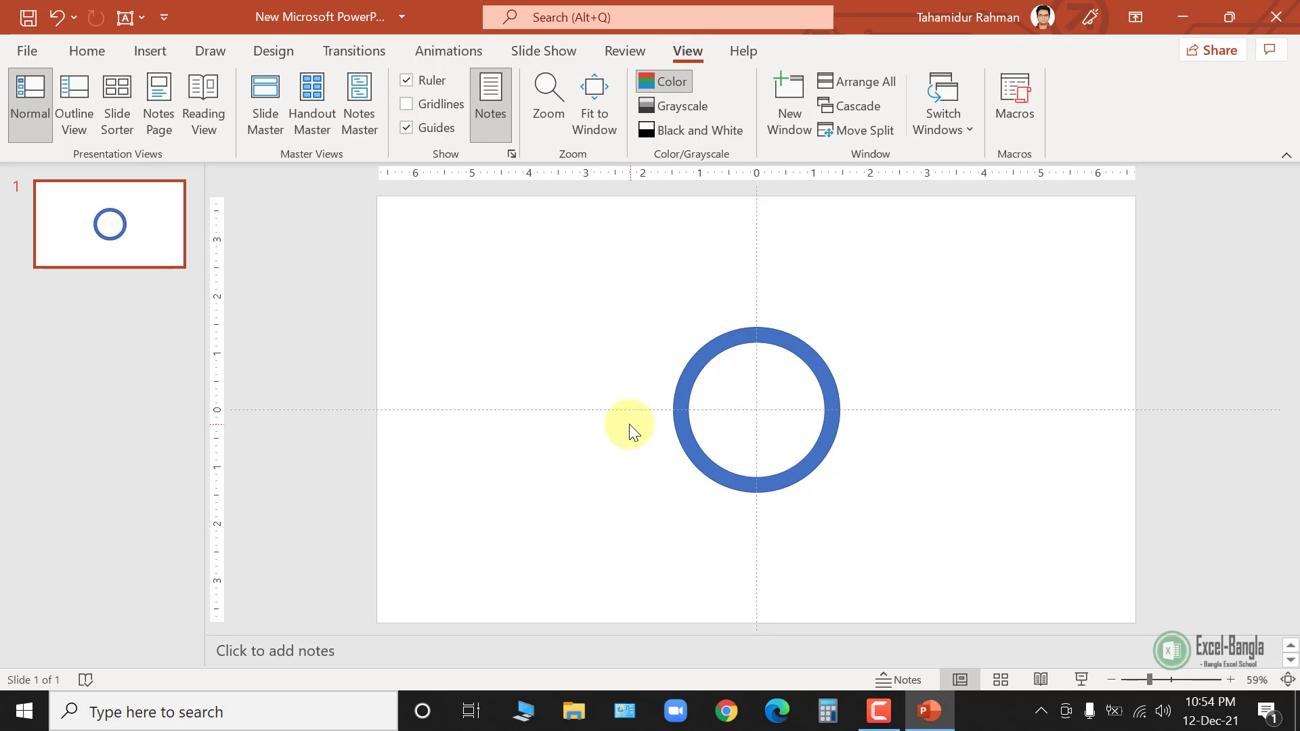
left_click(79, 51)
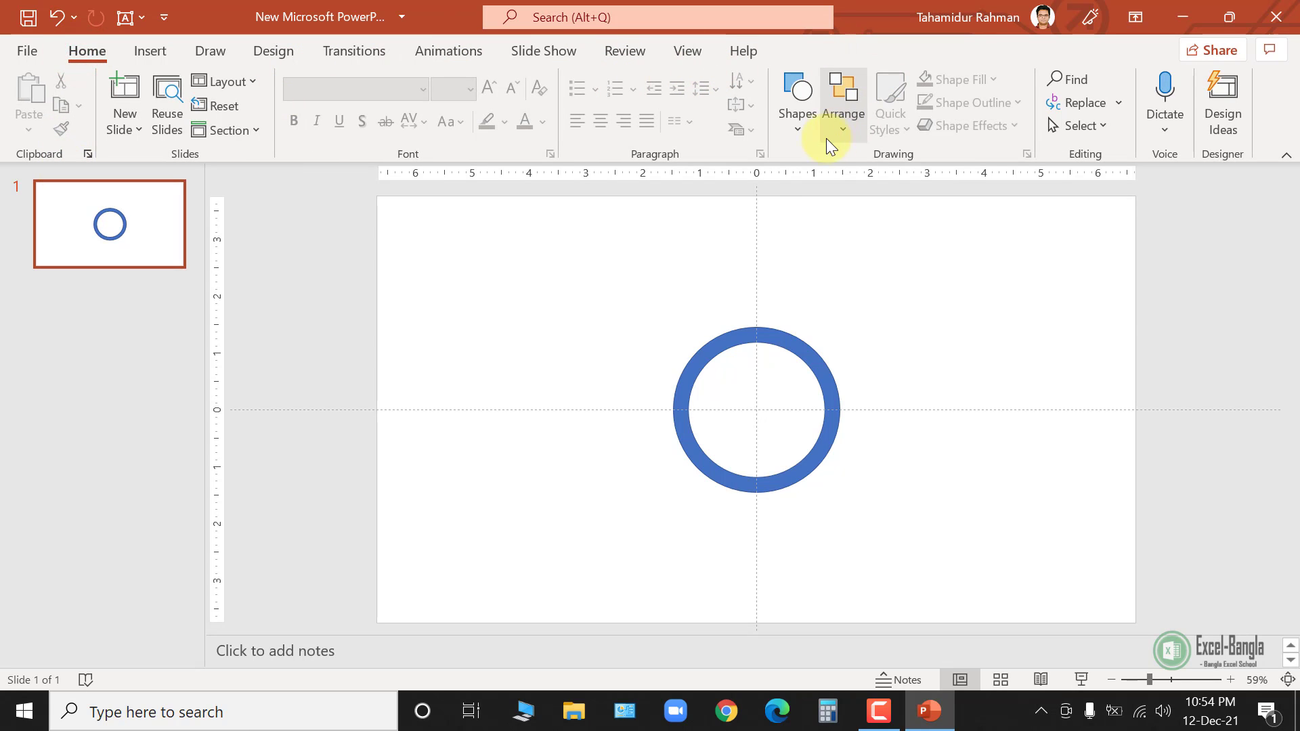
left_click(804, 140)
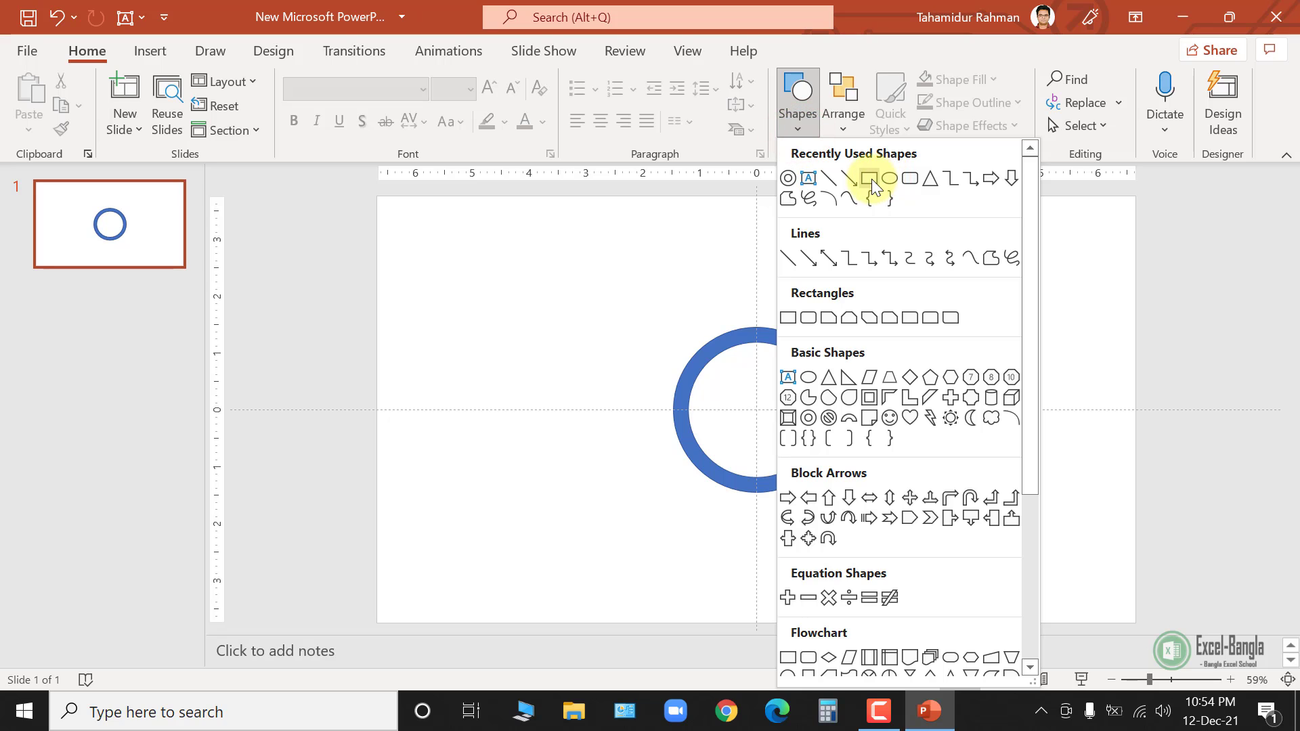
left_click(872, 182)
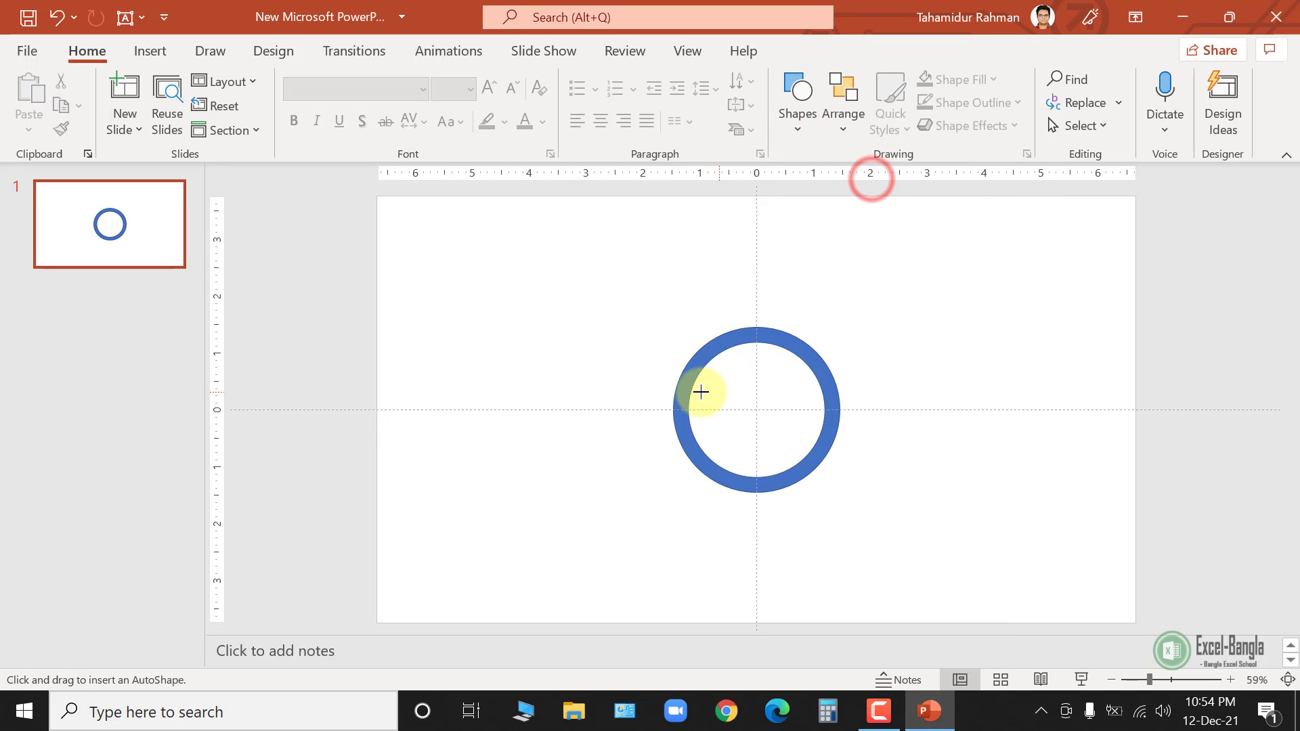
left_click_drag(529, 413, 996, 538)
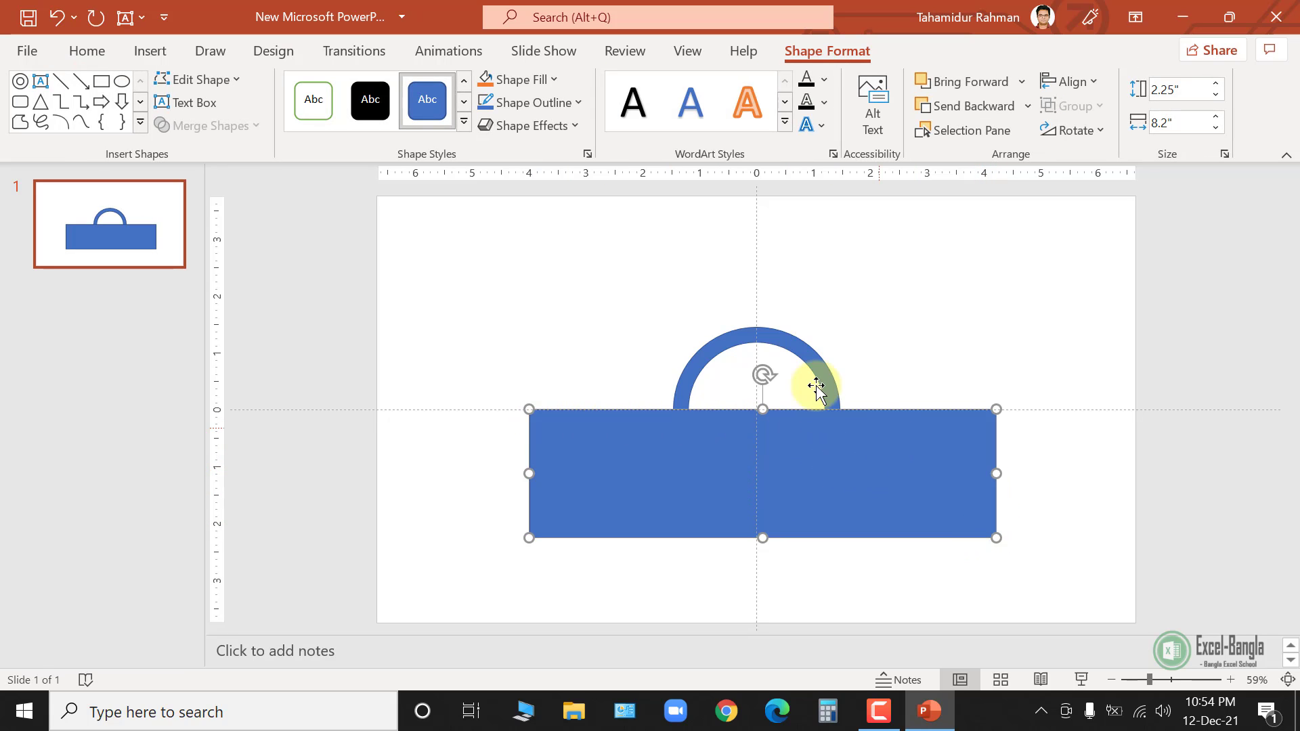
Subtract the rectangle from the ring, selecting the ring first, to leave only its upper half
left_click(798, 345)
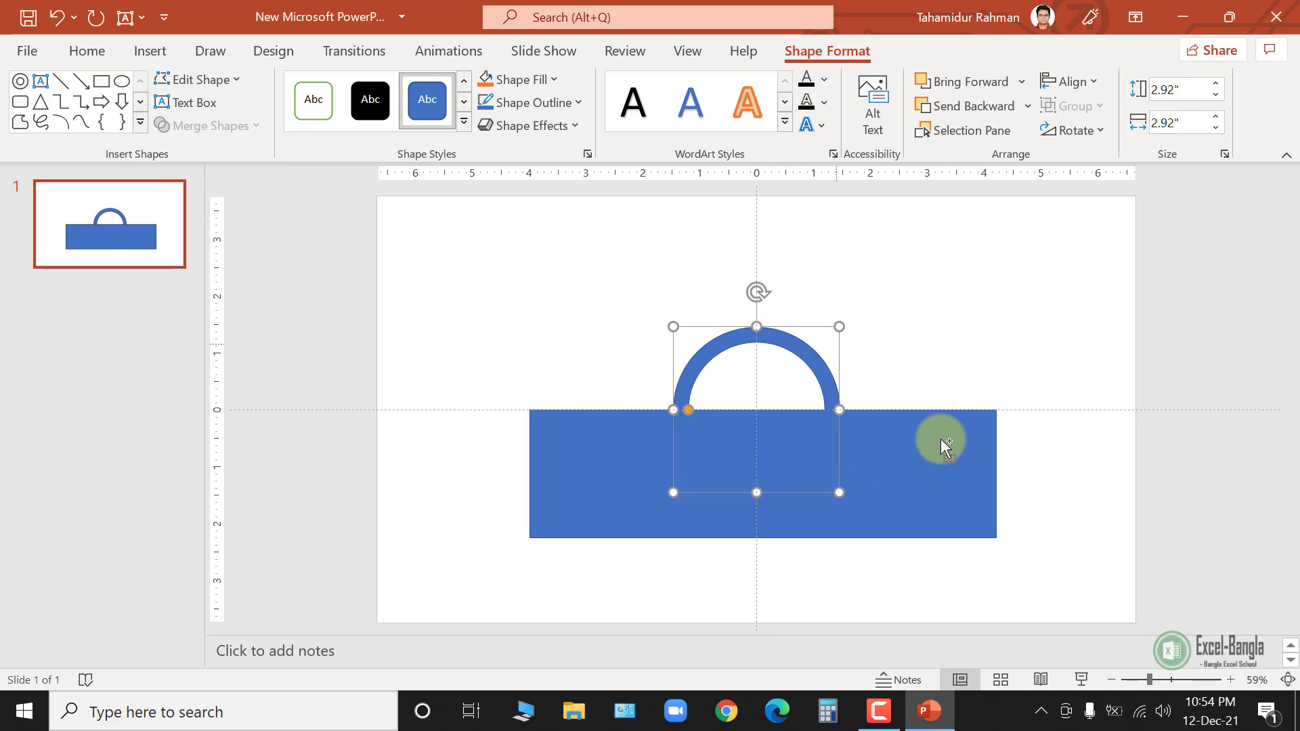
left_click(929, 470, "shift")
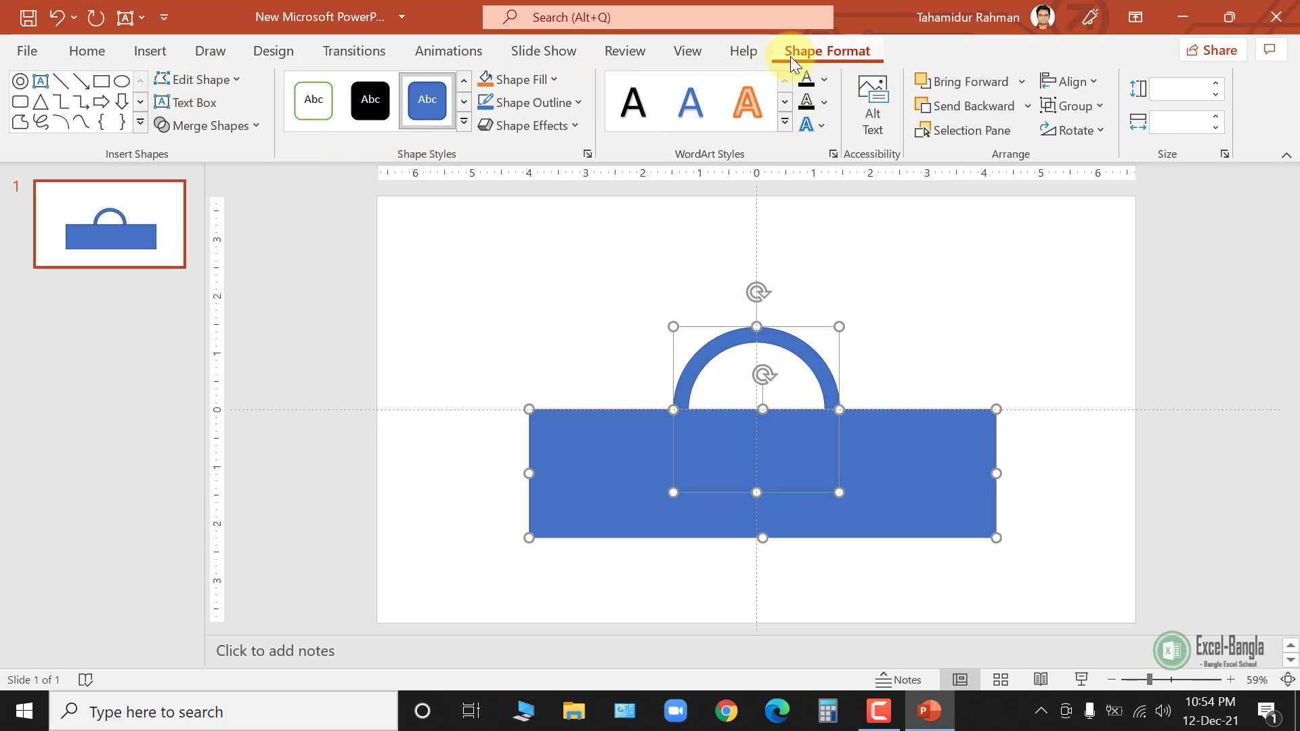
left_click(250, 125)
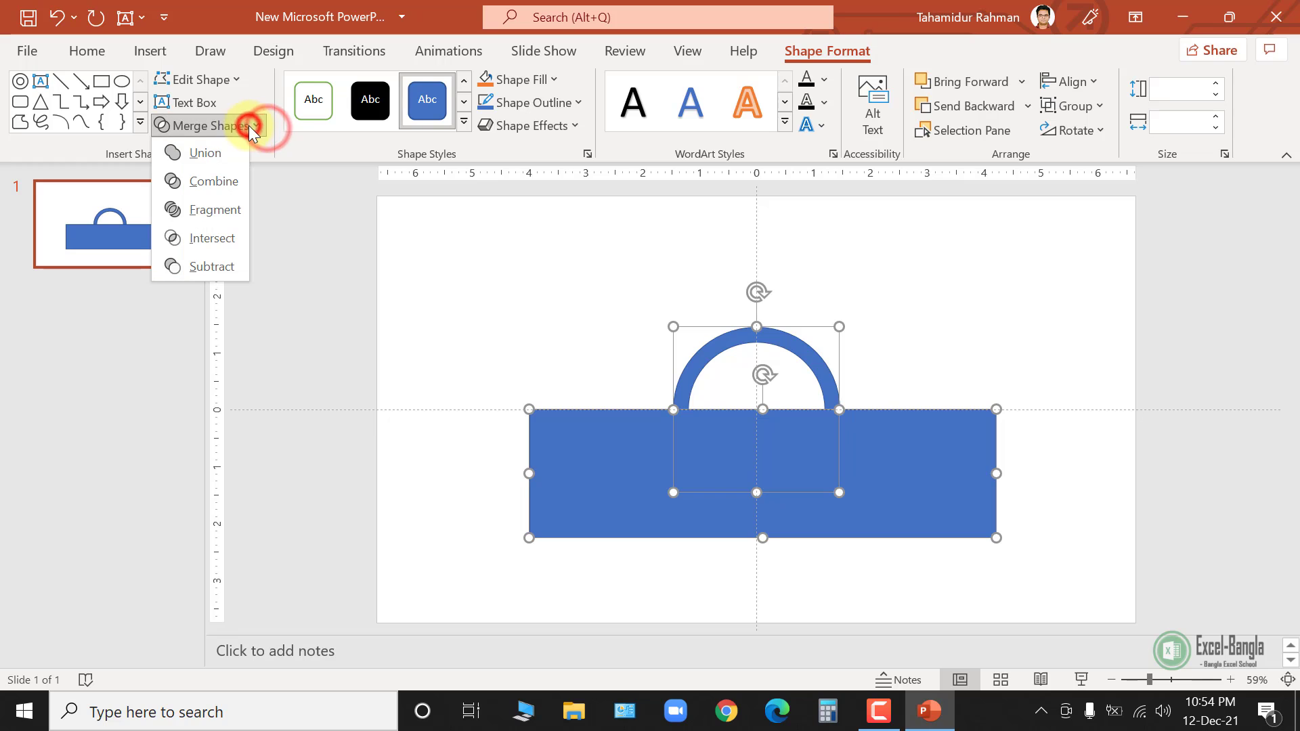
left_click(214, 275)
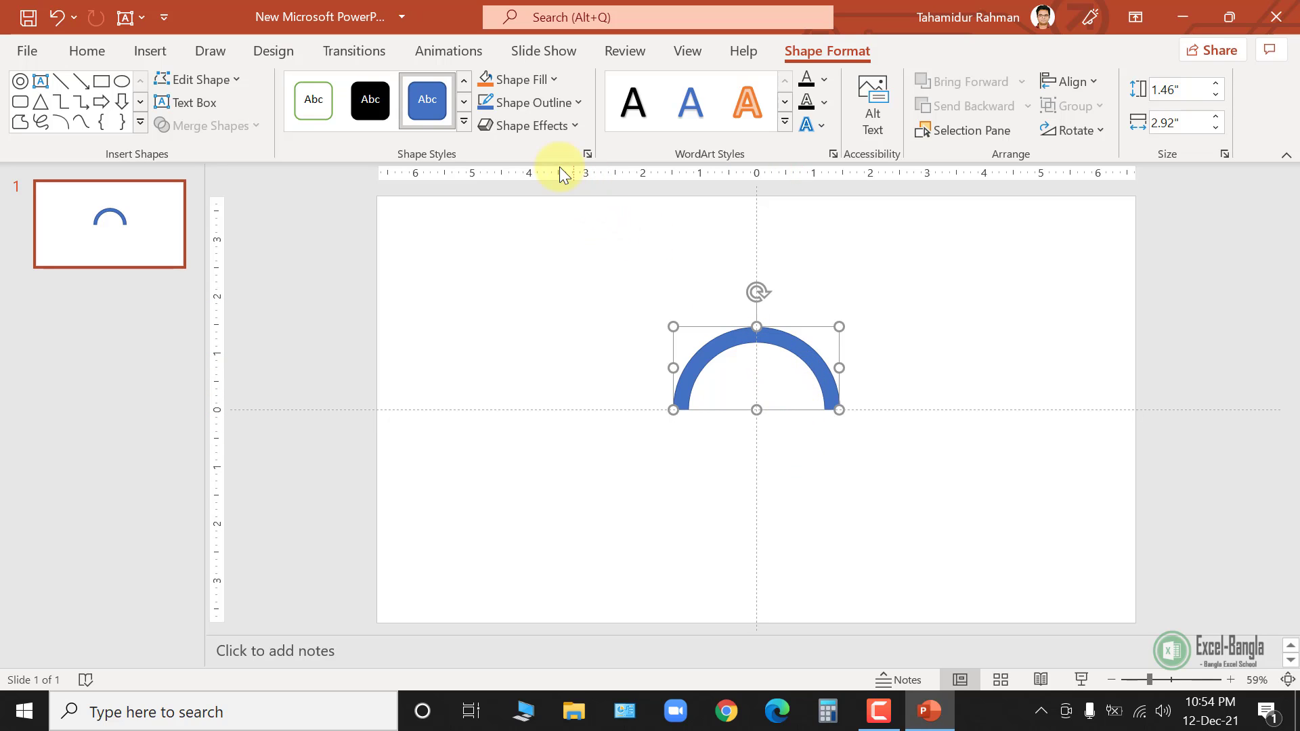
Remove the outline from the half-ring arc and deselect it
left_click(569, 126)
left_click(572, 125)
left_click(578, 102)
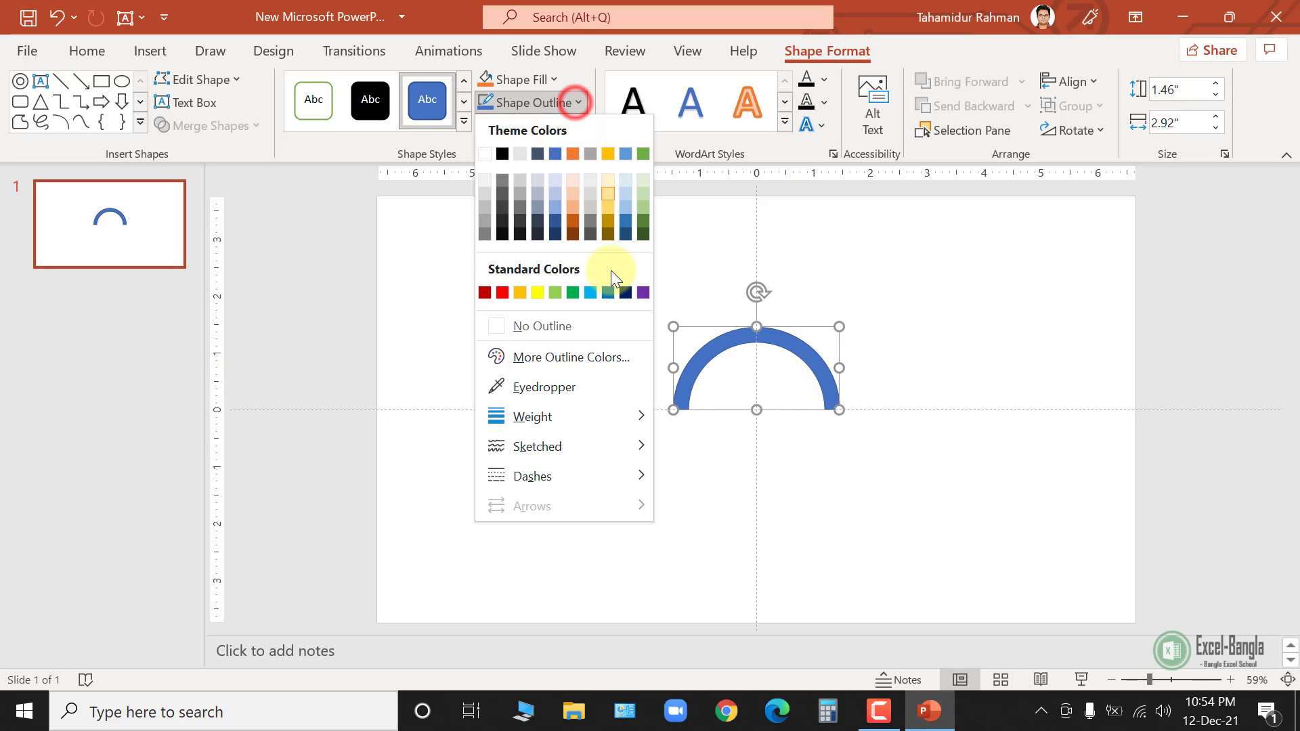
left_click(589, 332)
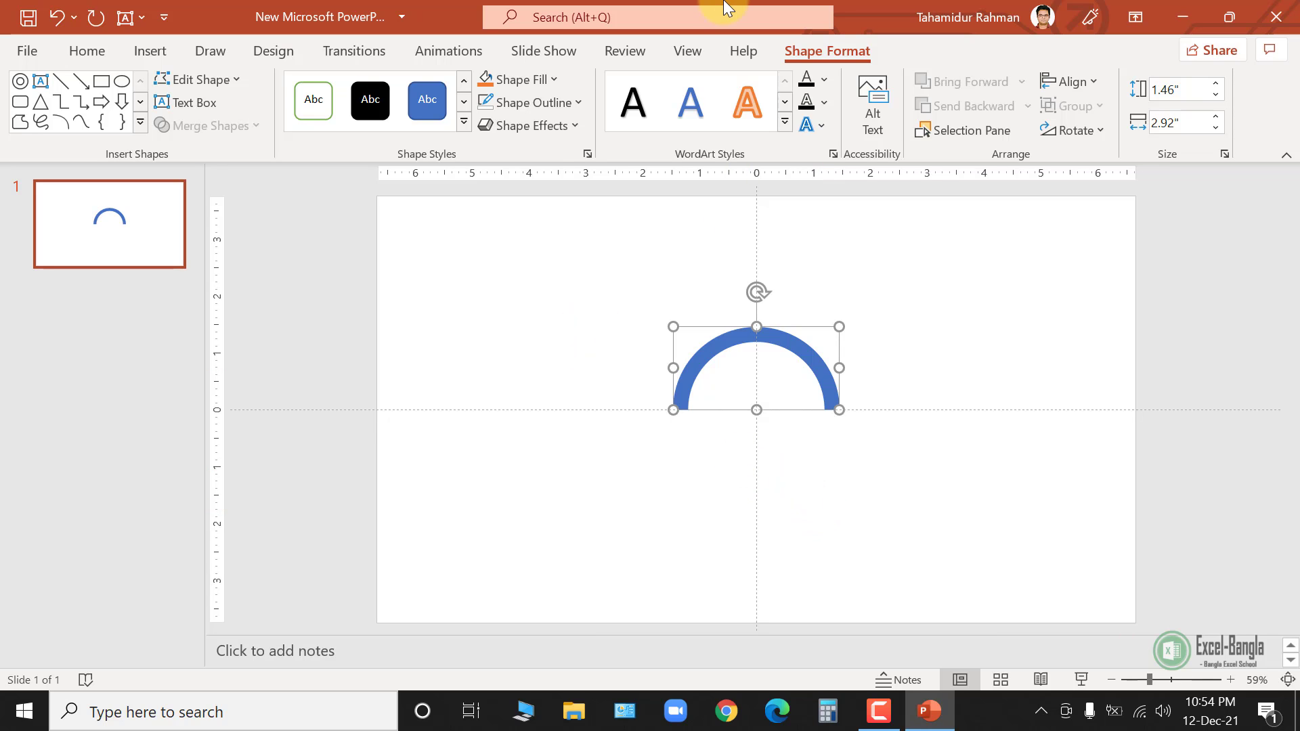
left_click(784, 369)
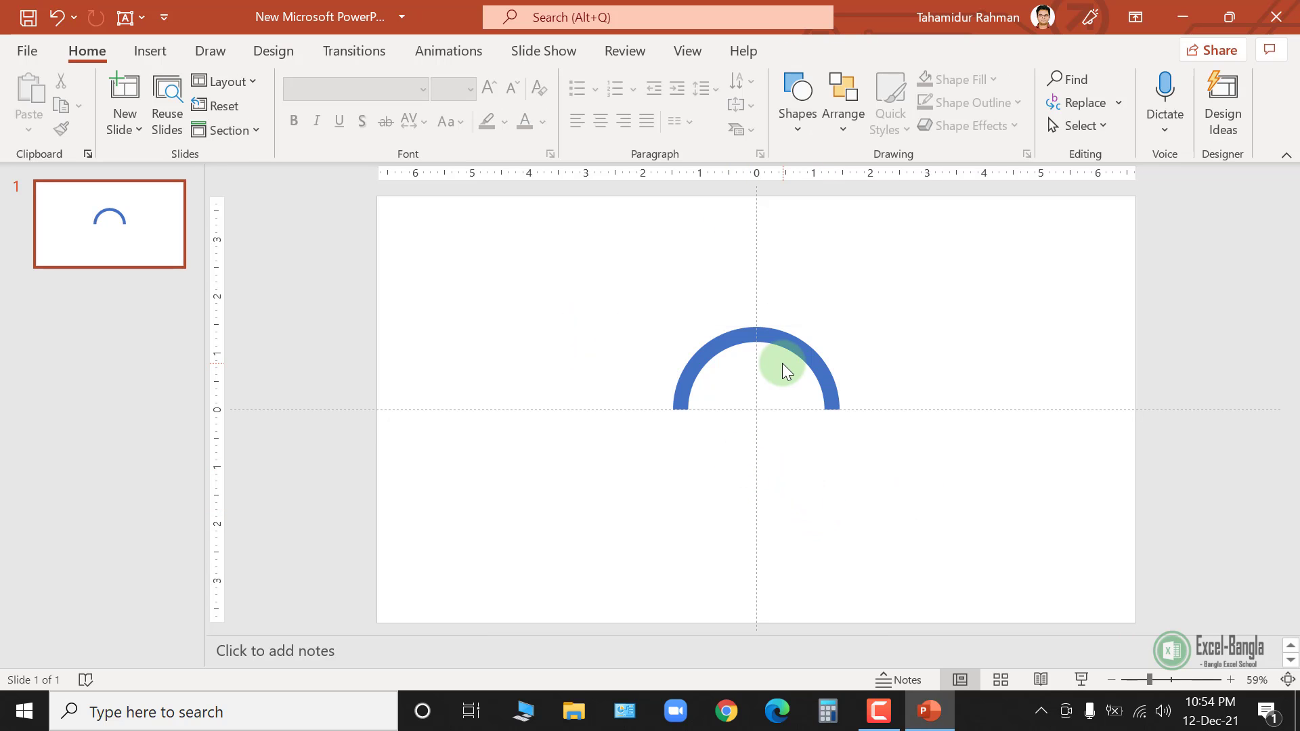
Hide the guides on the slide
left_click(705, 52)
left_click(437, 128)
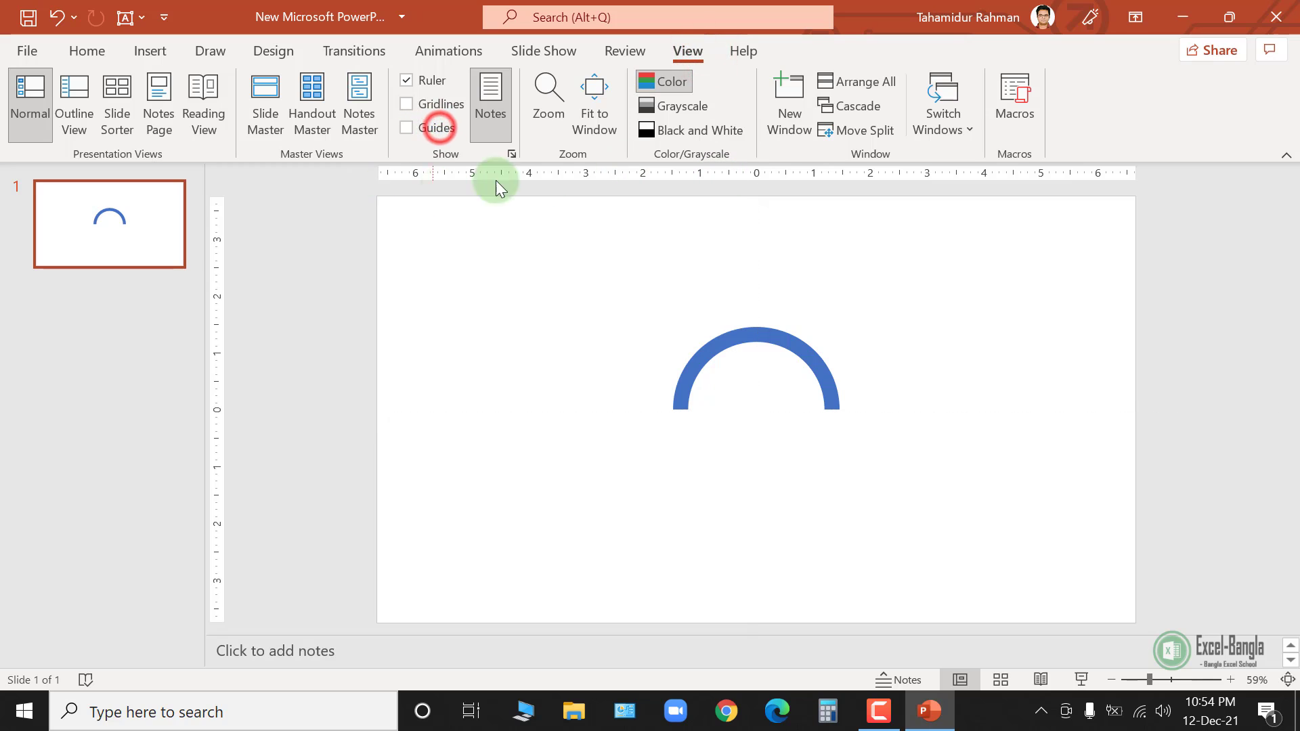
left_click(877, 438)
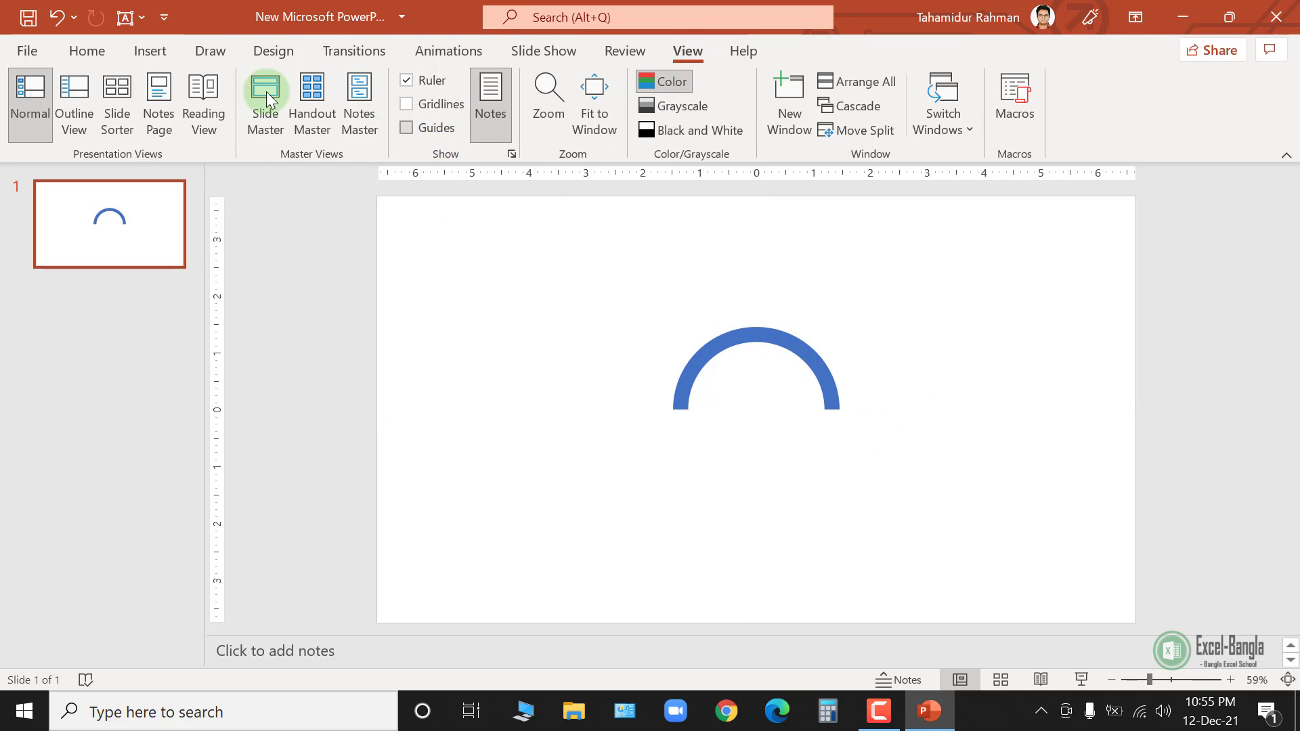
Draw a narrow vertical rectangle about 0.3" wide and 2.89" high across the middle of the arc
left_click(95, 50)
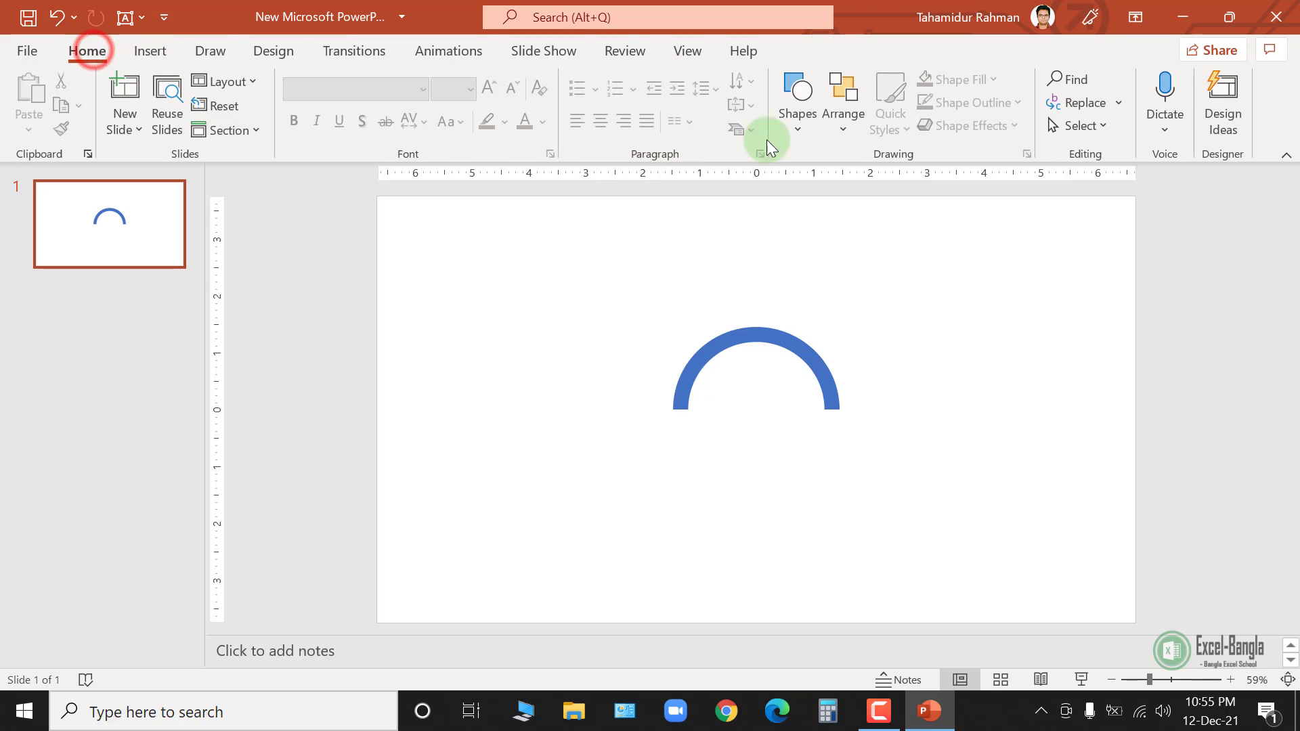
left_click(801, 126)
left_click(865, 177)
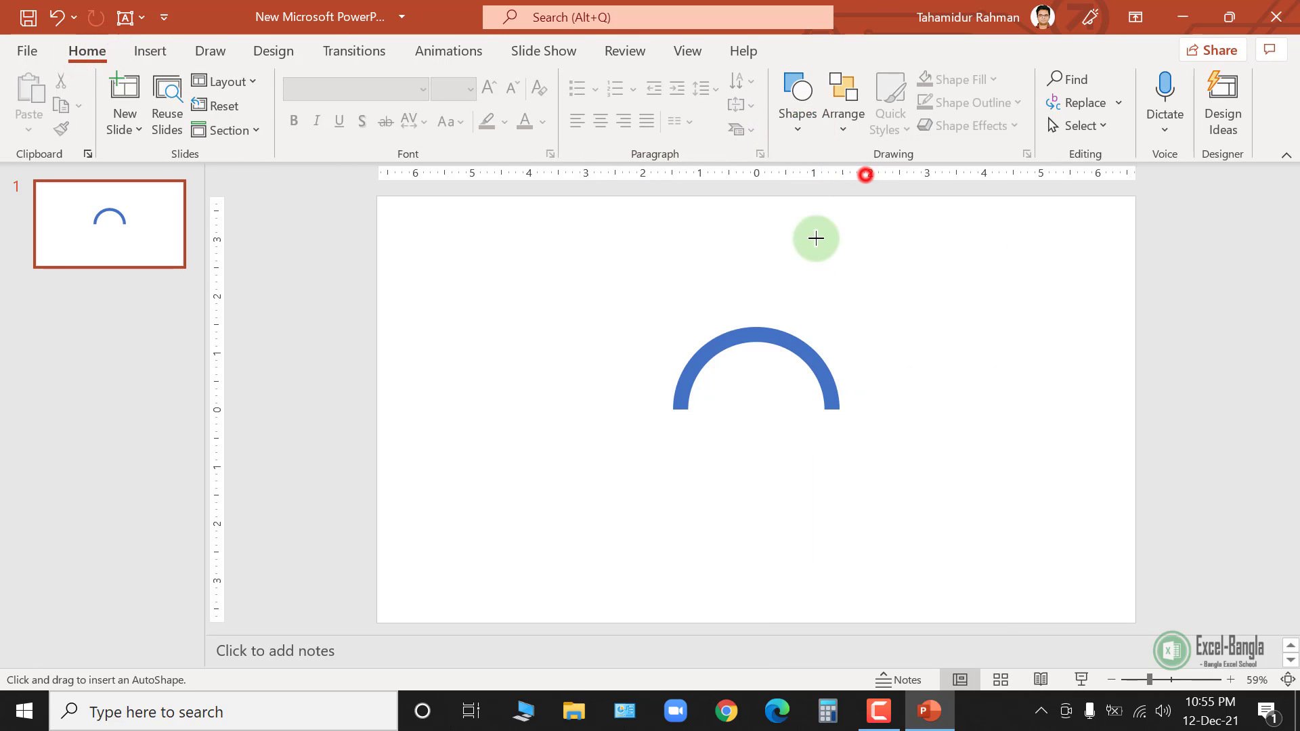
left_click_drag(726, 305, 760, 418)
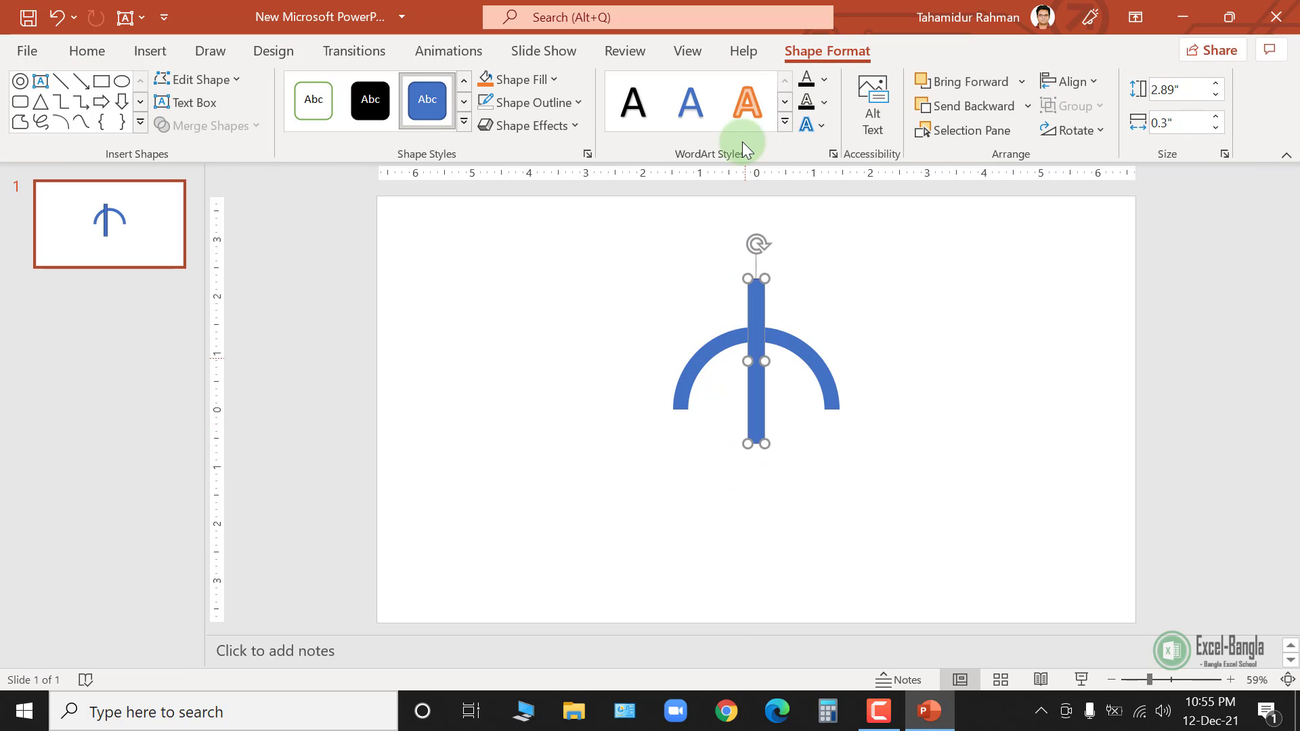
Align the vertical bar to the slide's centre and middle, and narrow it to about 0.23" wide
left_click(1076, 81)
left_click(1110, 138)
left_click(1082, 81)
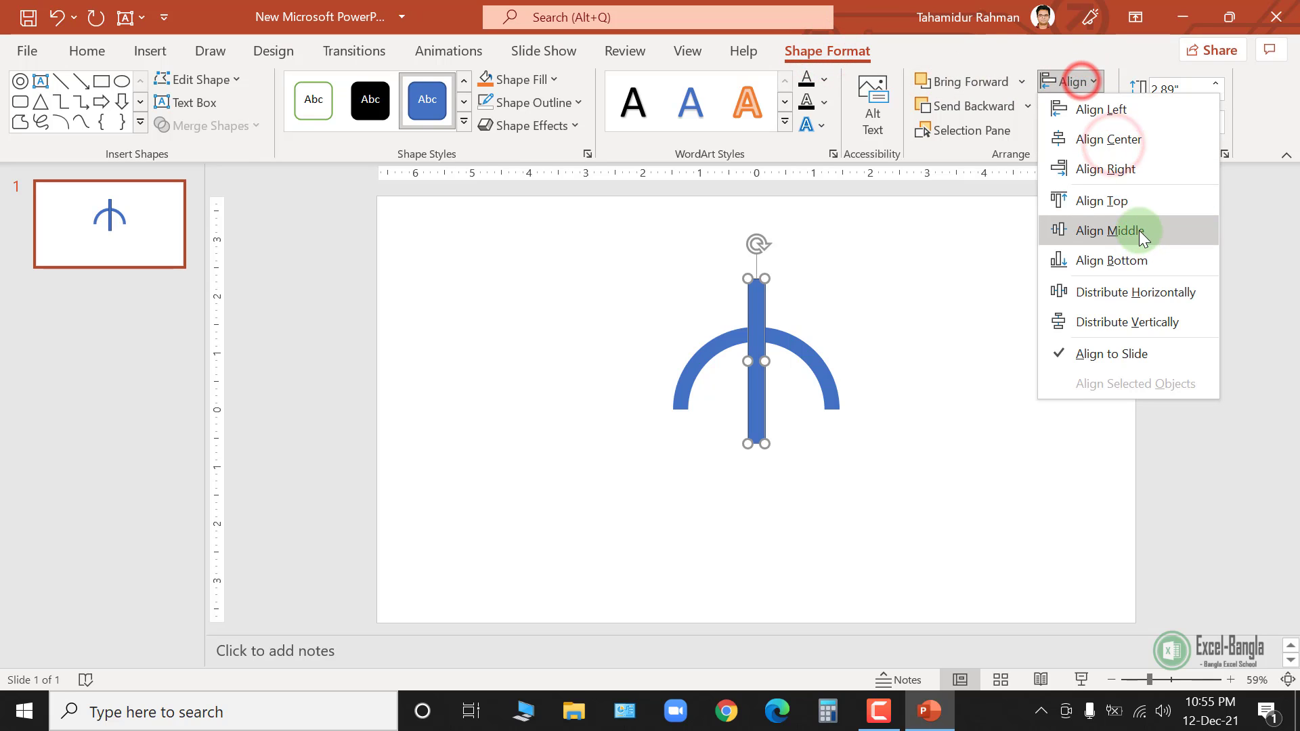
left_click(1132, 229)
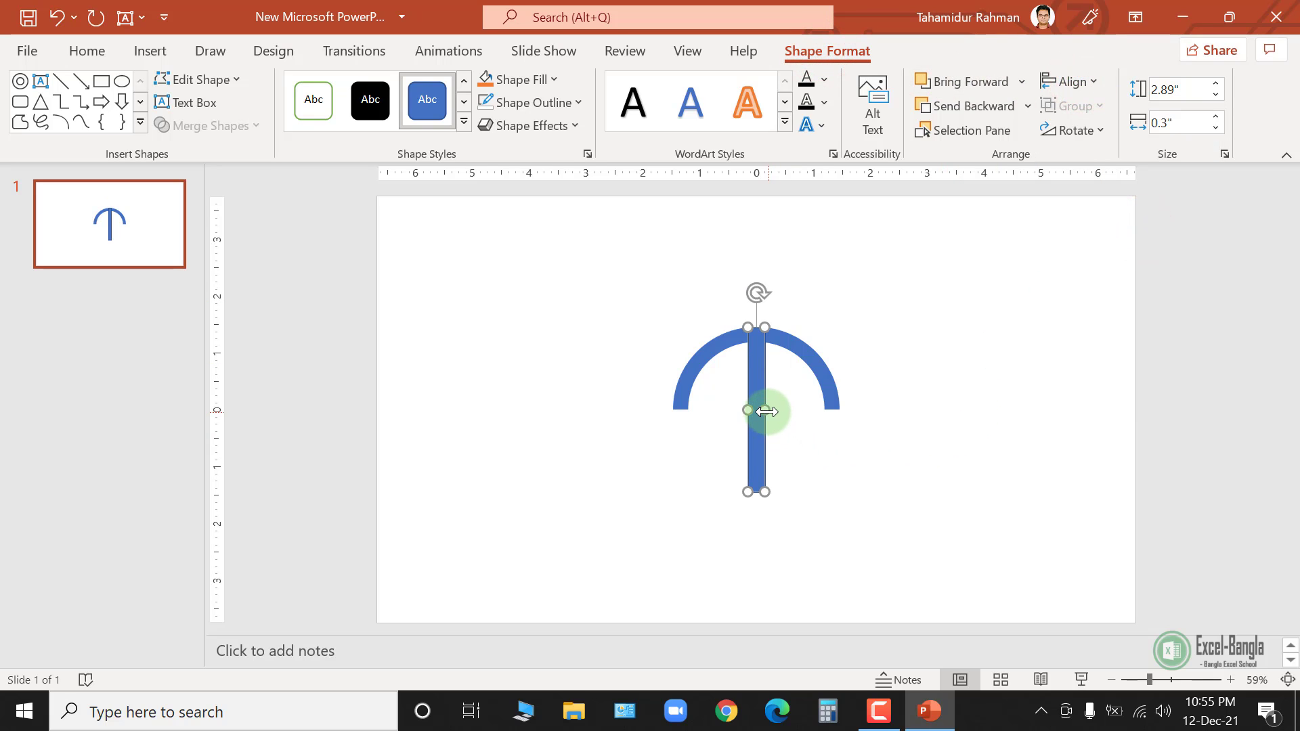
left_click_drag(766, 411, 762, 413)
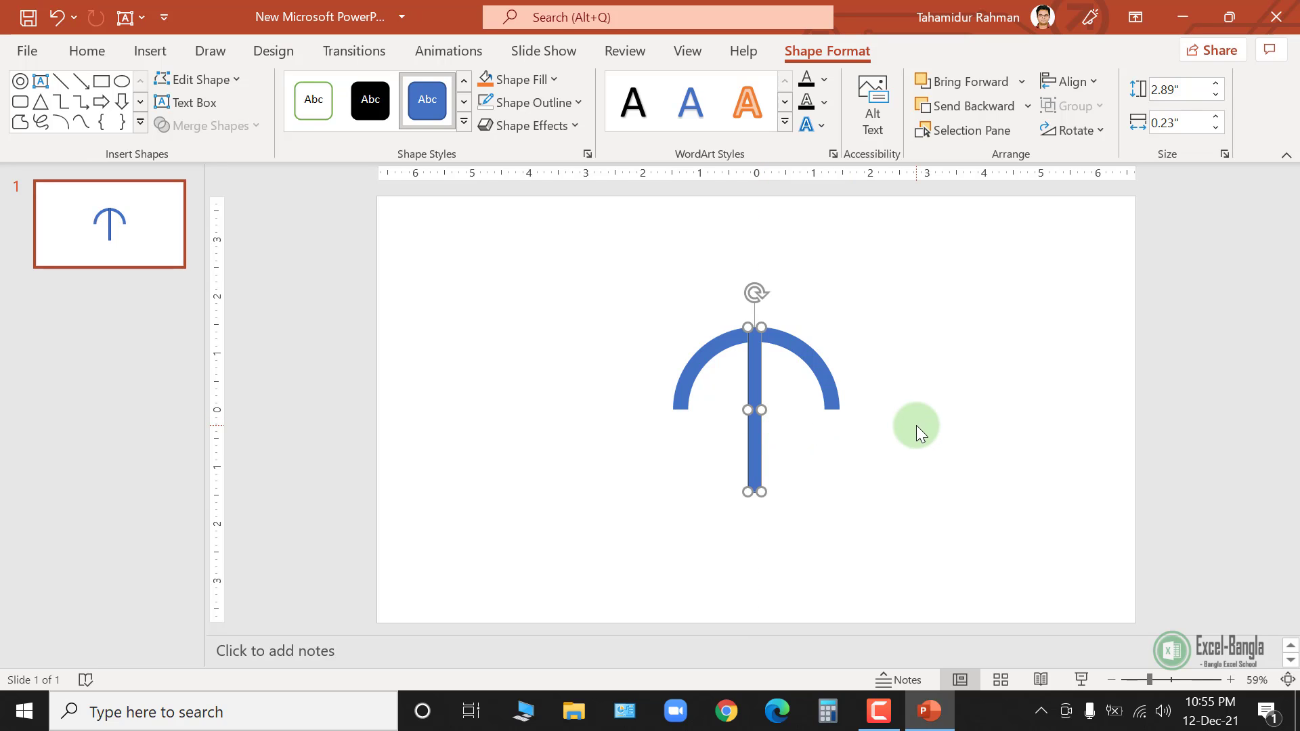
Align the narrowed vertical bar to the slide's centre and middle
left_click(1073, 81)
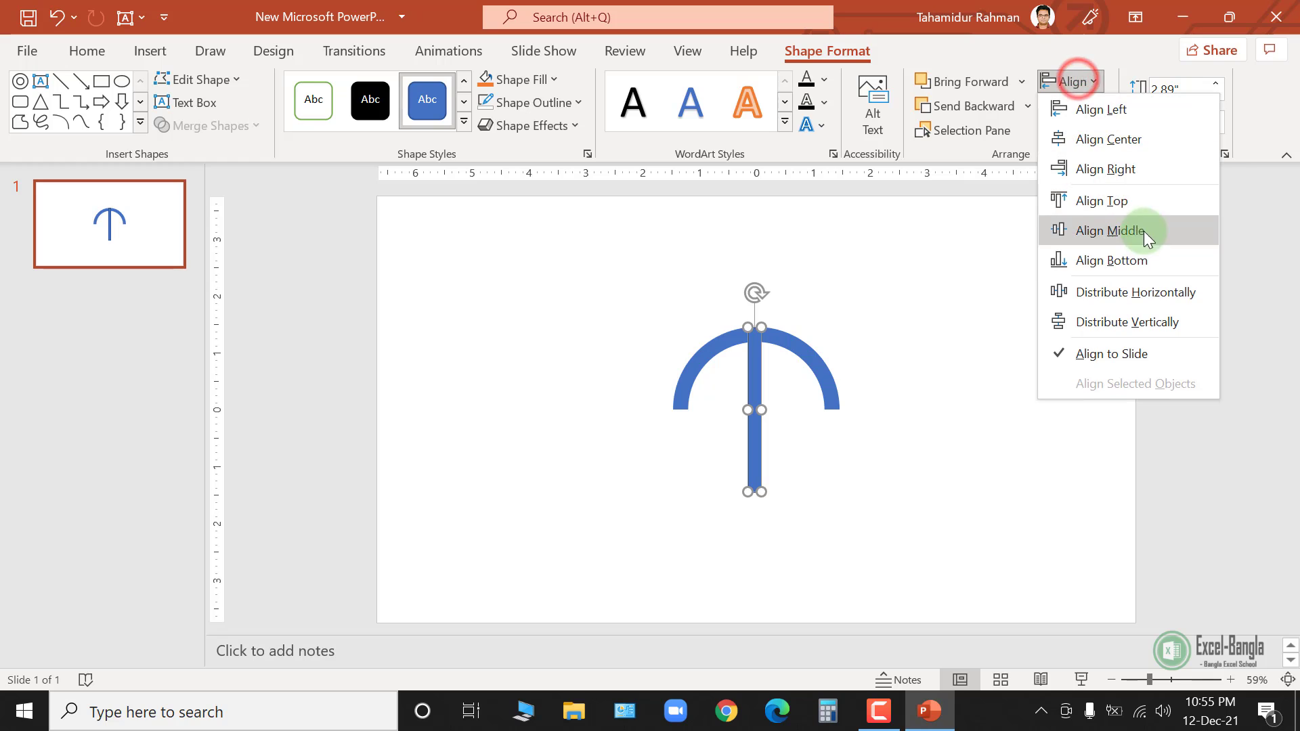
left_click(1139, 140)
left_click(1087, 86)
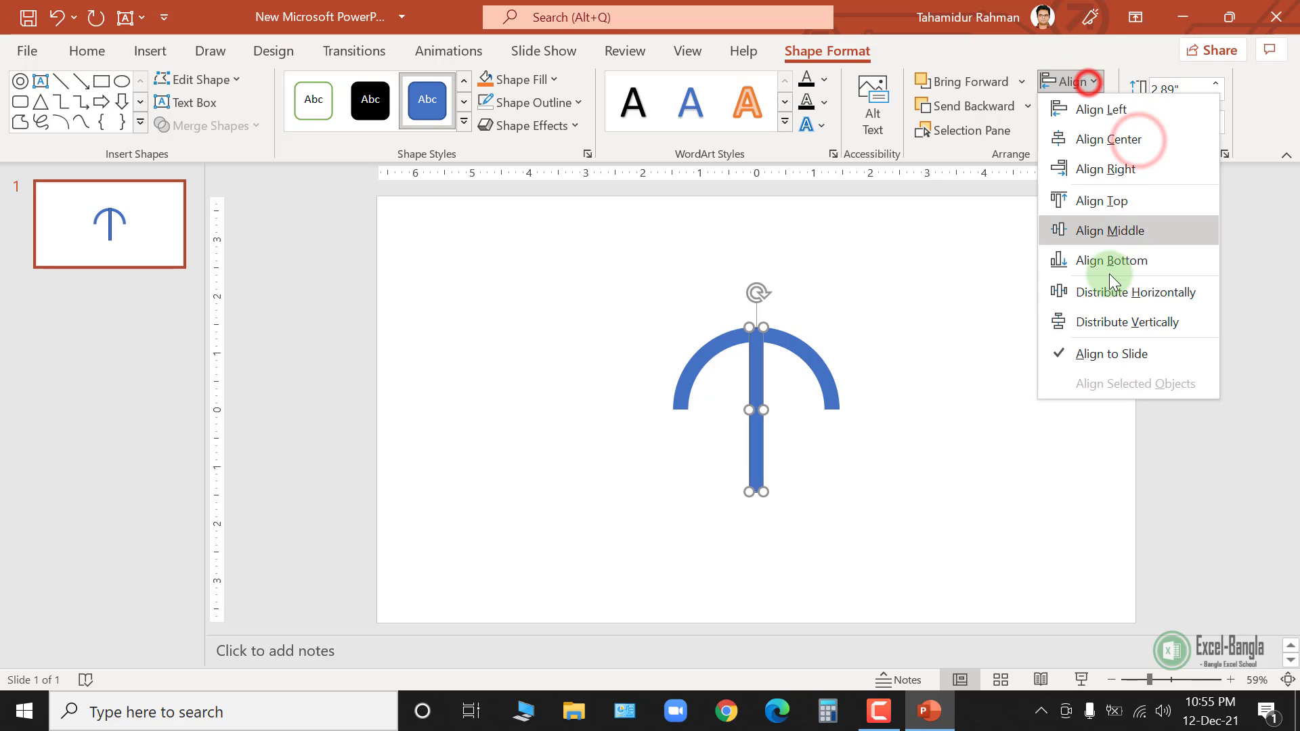
left_click(1121, 226)
Move the vertical bar straight up until it extends above the arc, and remove its outline
key("Up")
key("Up")
key("Up")
key("Up")
key("Up")
key("Up")
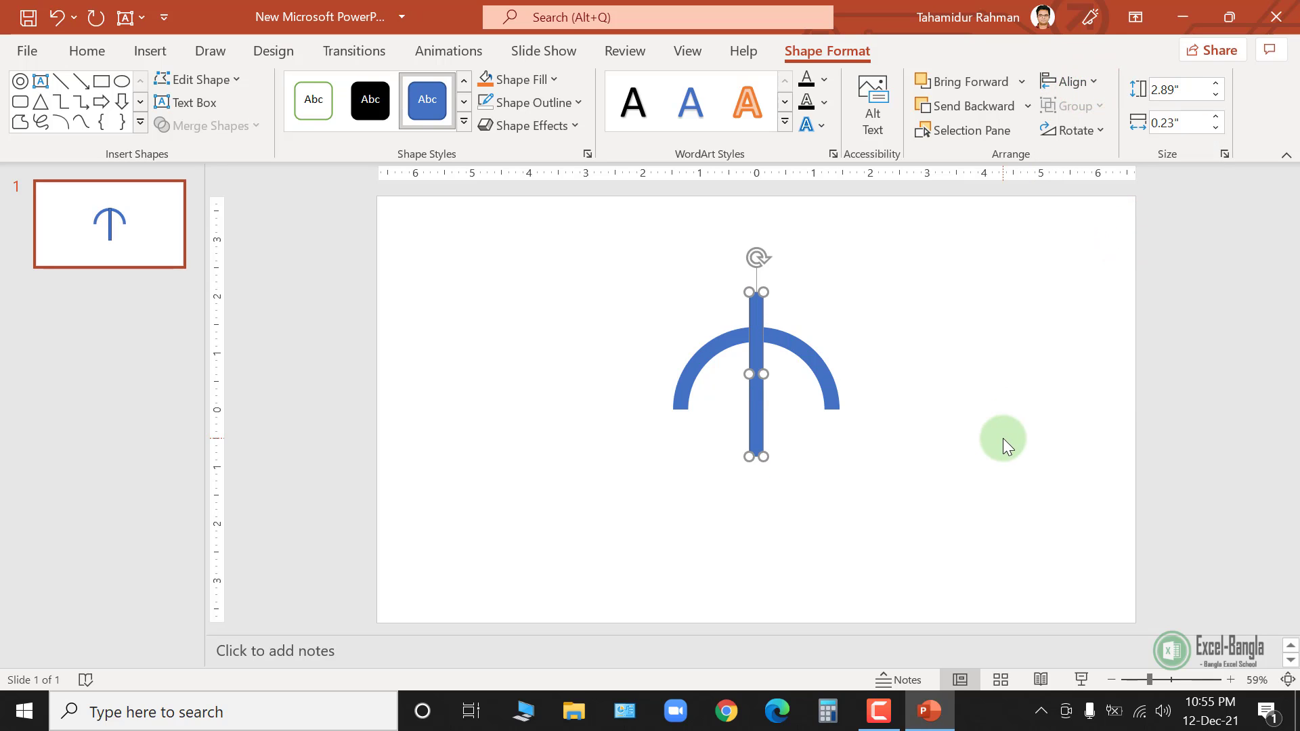
left_click(574, 103)
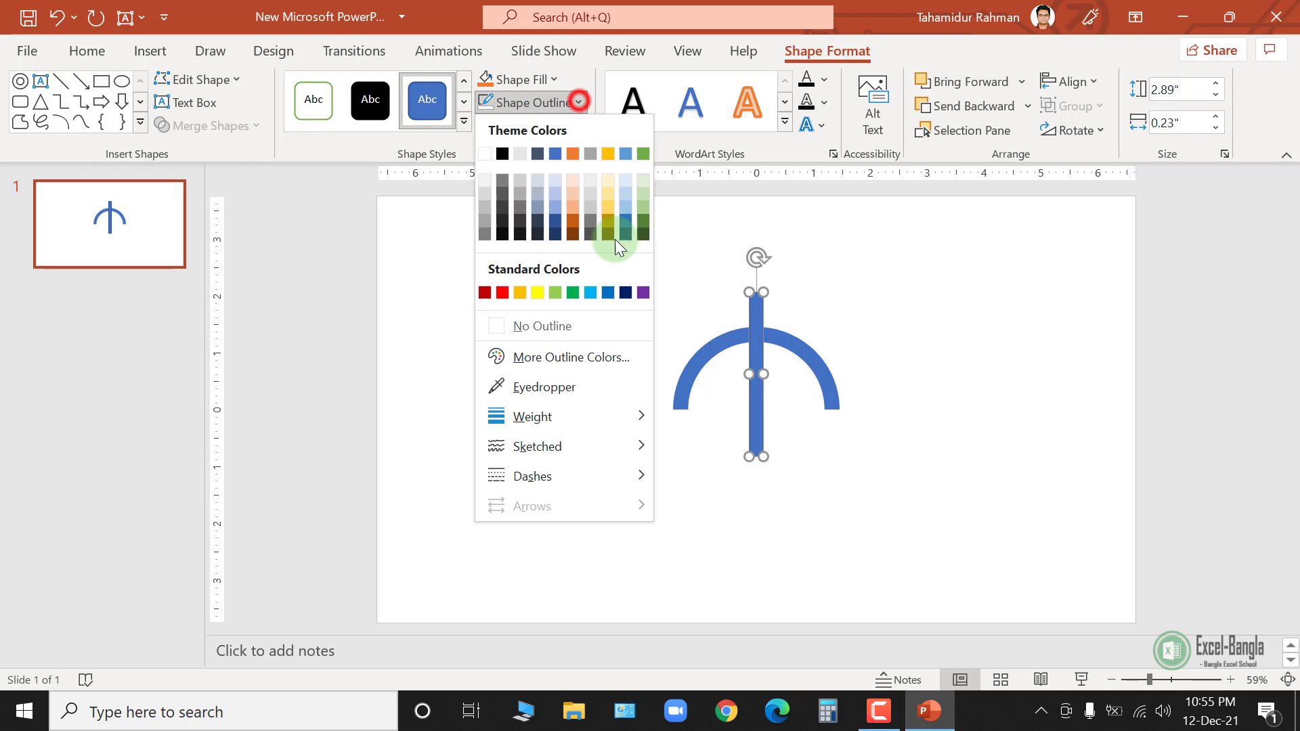
left_click(558, 321)
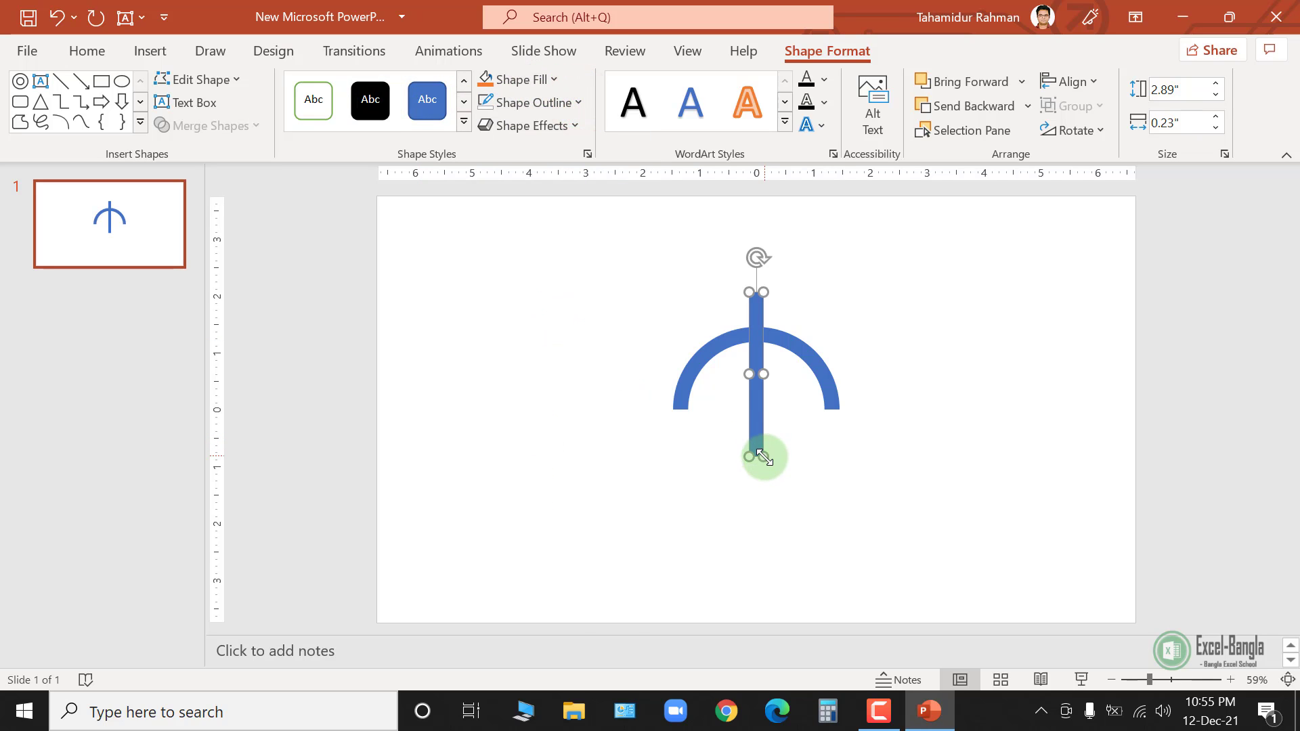
Duplicate the bar, rotate the copy about 30° clockwise, and place its lower end on the vertical bar's lower end
key("ctrl+d")
mouse_move(767, 432)
left_mouse_down()
mouse_move(815, 421)
mouse_move(766, 430)
mouse_move(776, 427)
left_mouse_up()
key("alt+Right")
key("alt+Right")
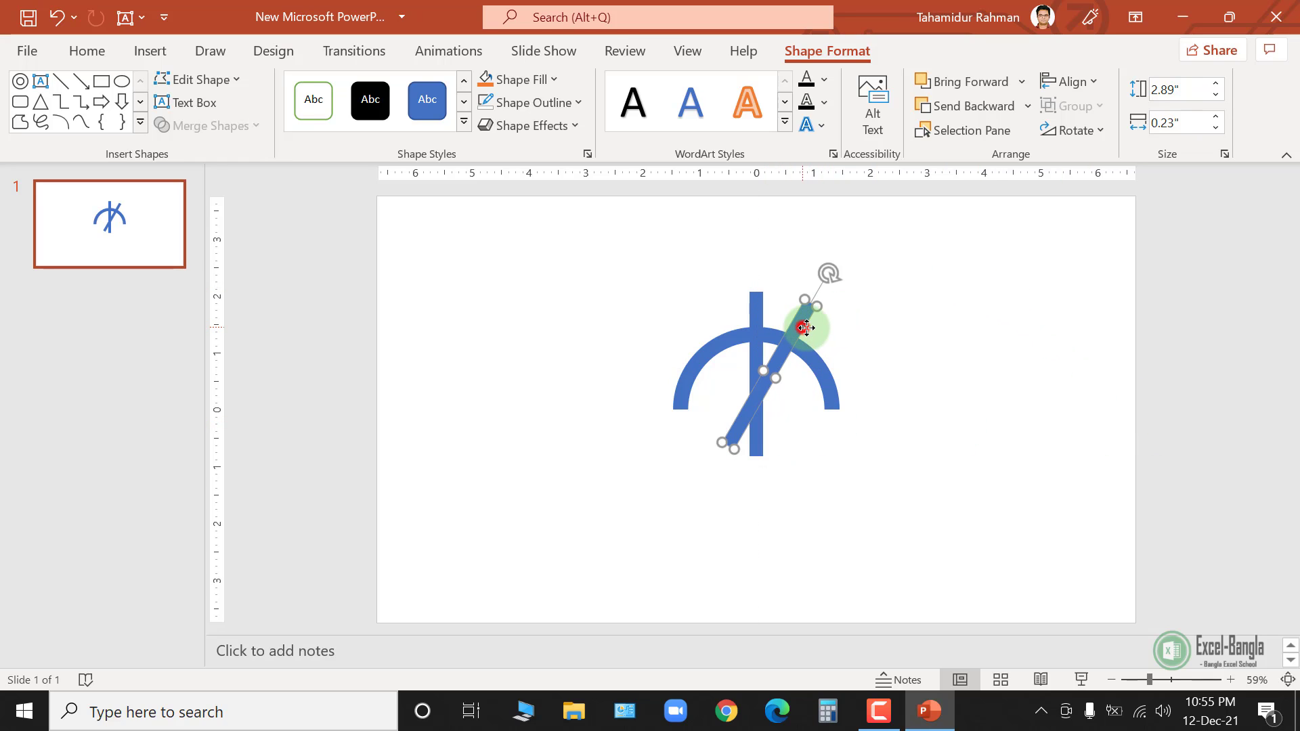
left_click_drag(805, 328, 830, 337)
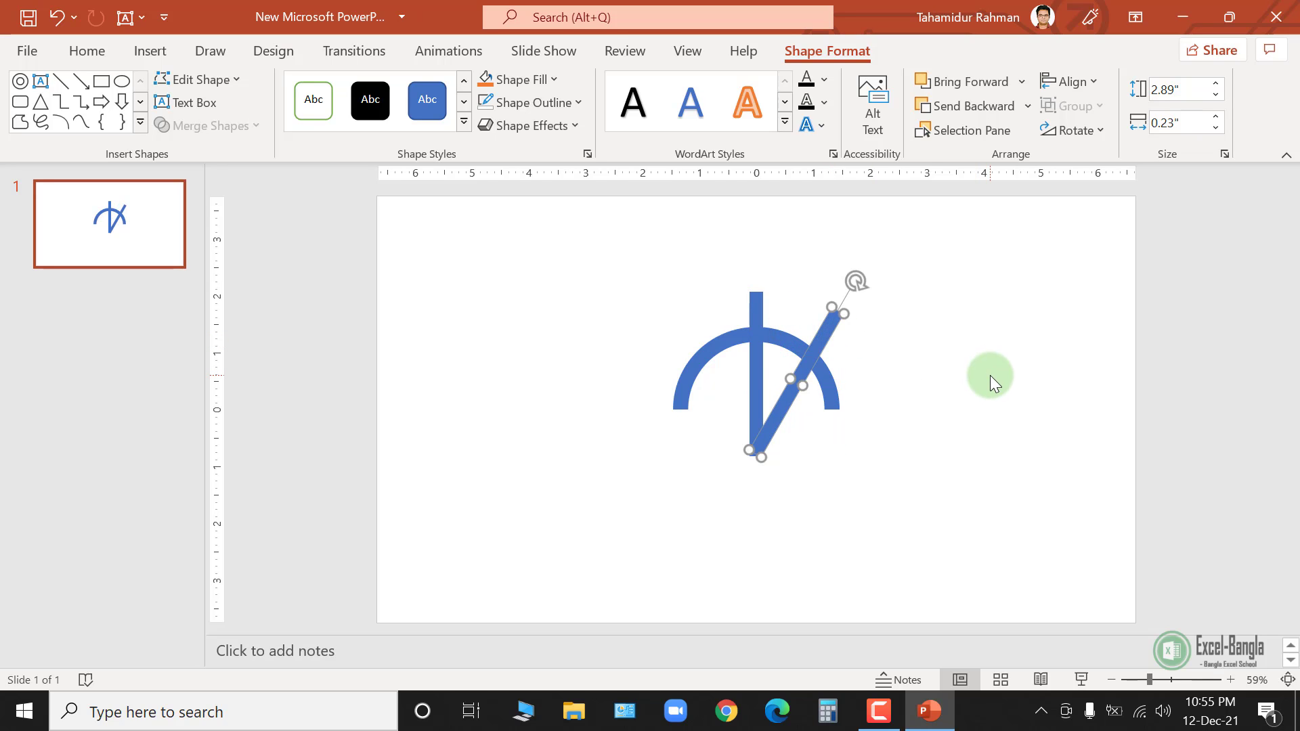
Duplicate the slanted bar, rotate the copy about 15° counterclockwise, and fit it between the vertical and slanted bars with their lower ends together
key("ctrl+d")
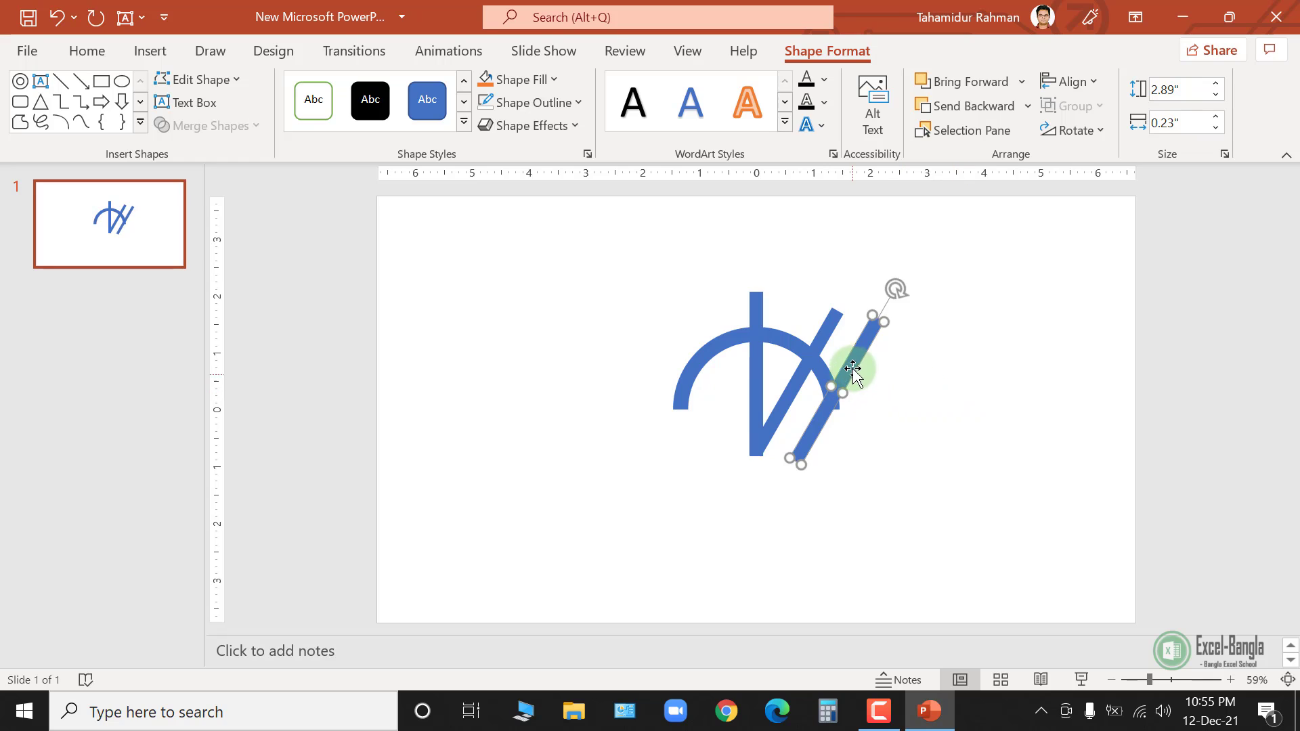
left_click_drag(852, 366, 813, 355)
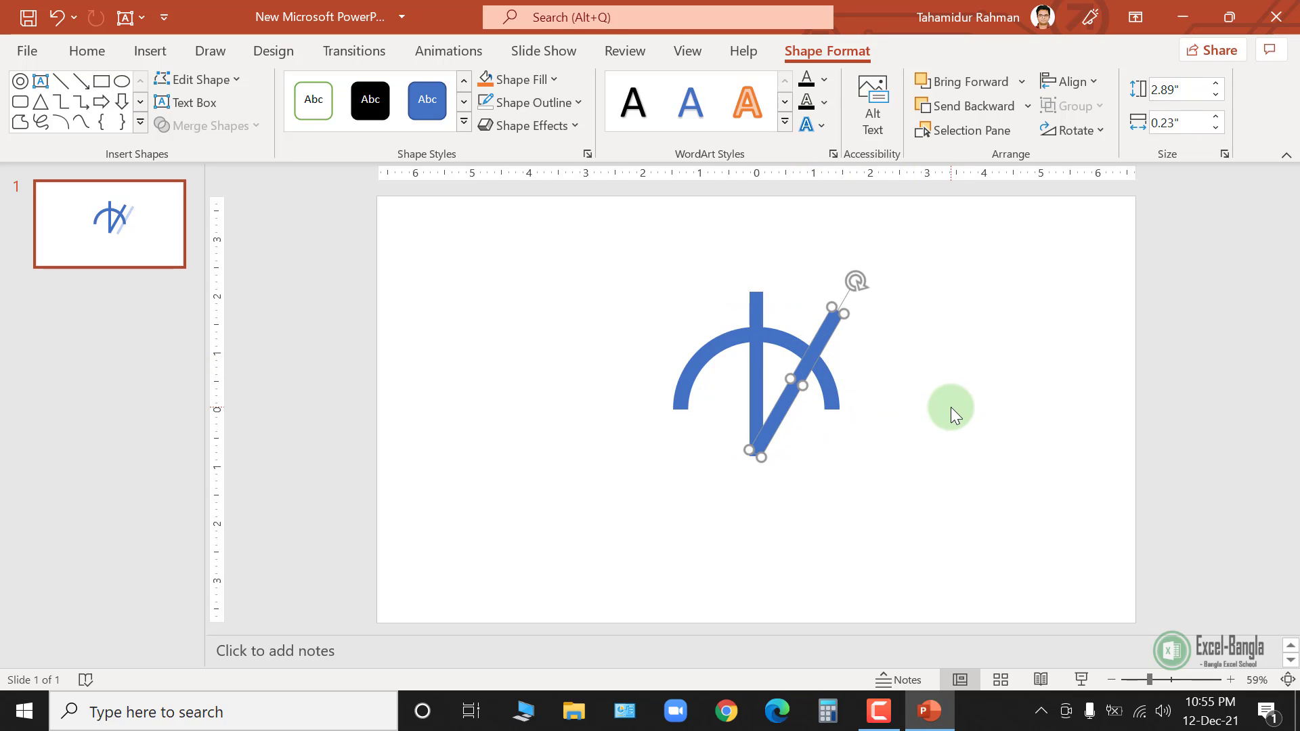
key("alt+Left")
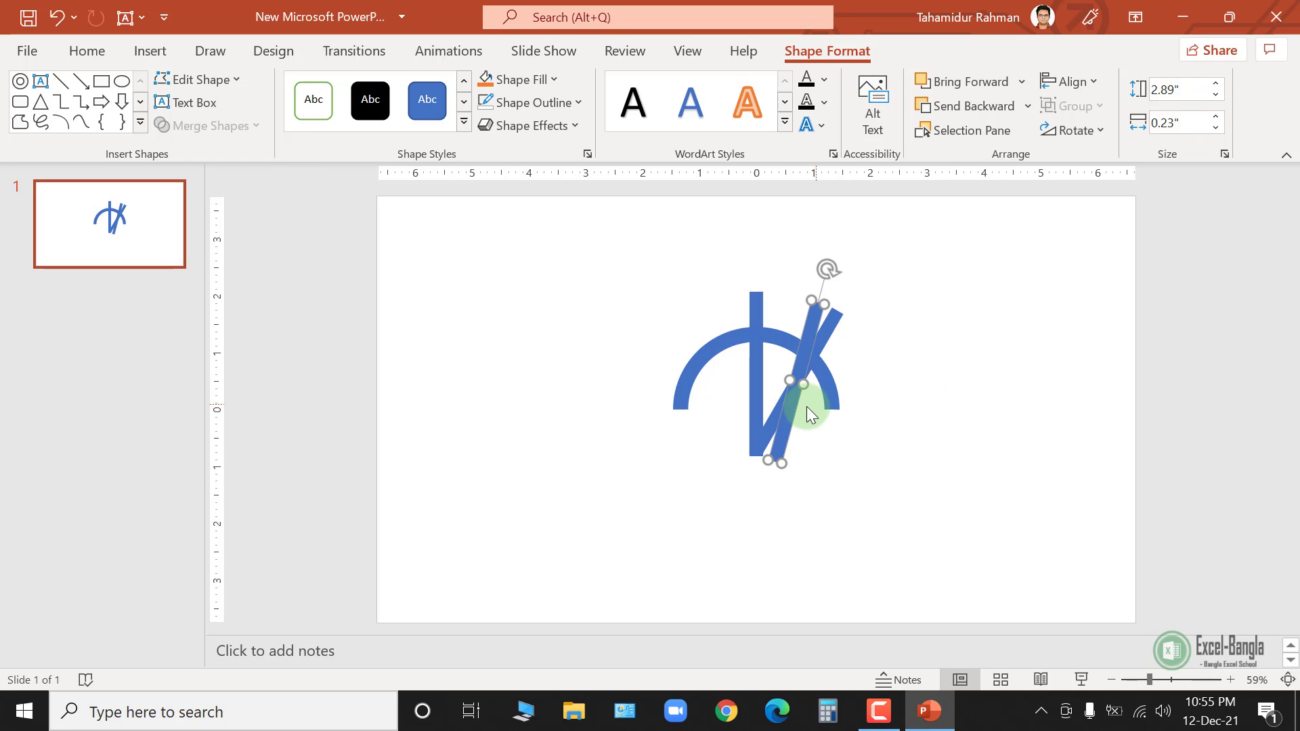
left_click_drag(782, 422, 763, 416)
Duplicate all three bars, rotate the copies about 30° counterclockwise, and place them as the left half of the fan with a shared base
left_click(827, 326, "shift")
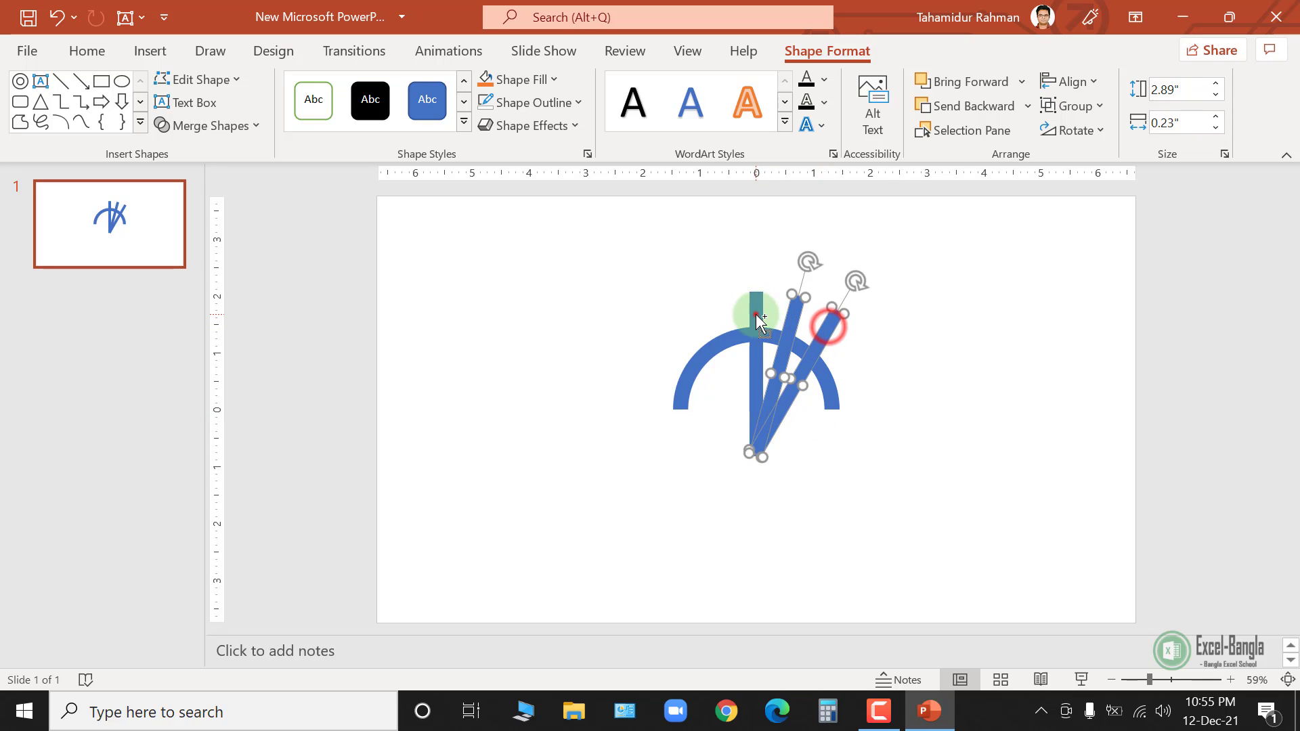
left_click(756, 314, "shift")
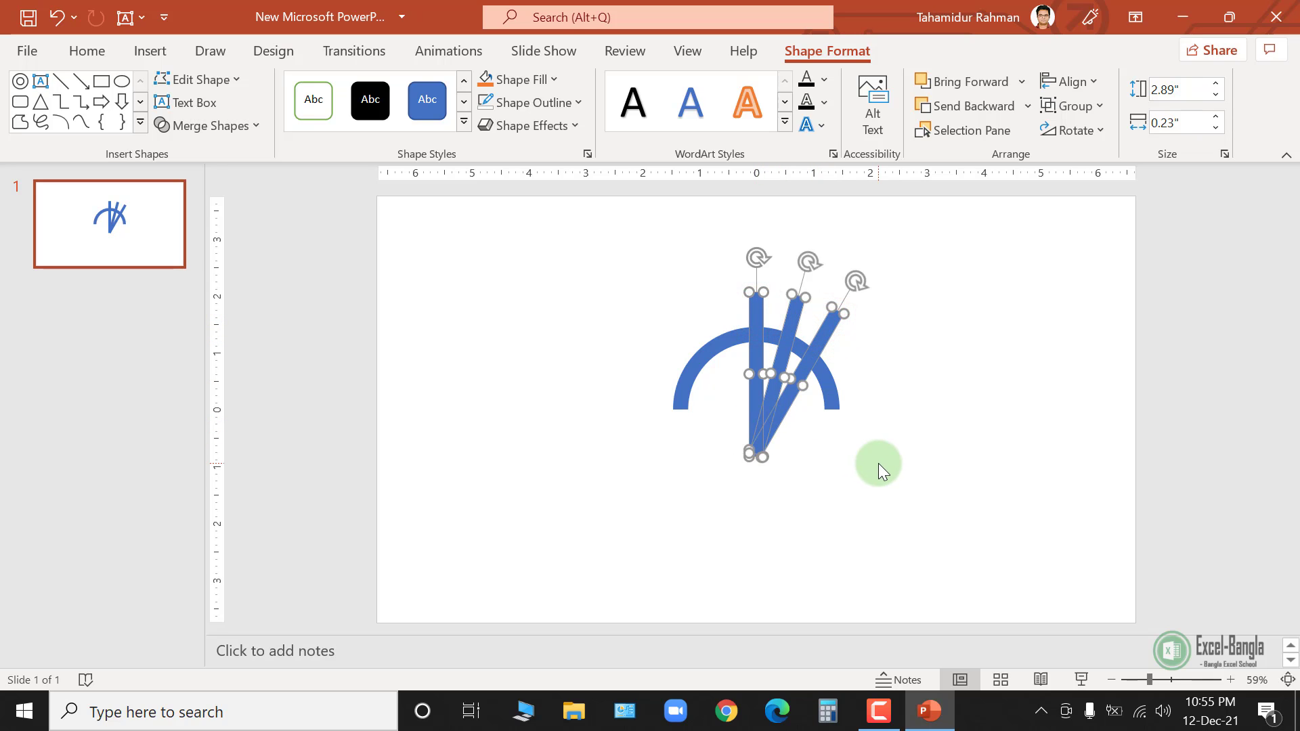
key("ctrl+d")
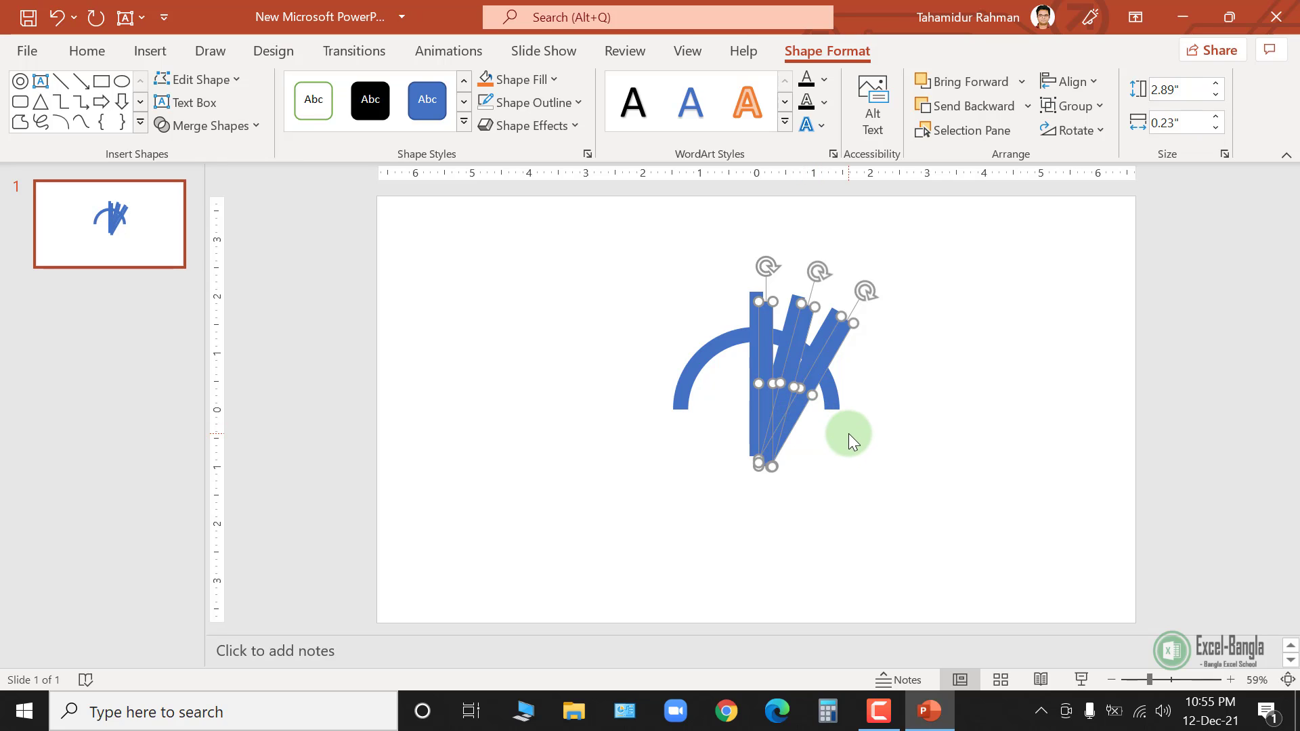
key("alt+Left")
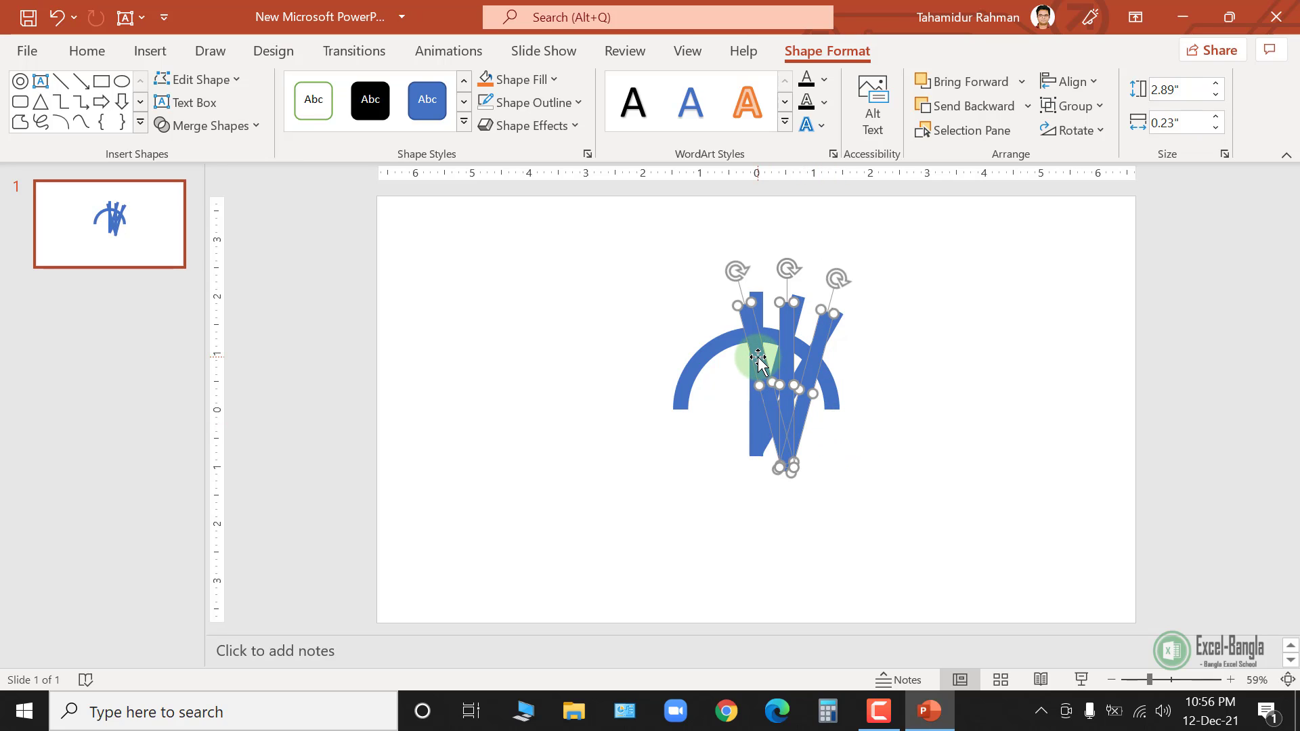
left_click_drag(760, 358, 681, 348)
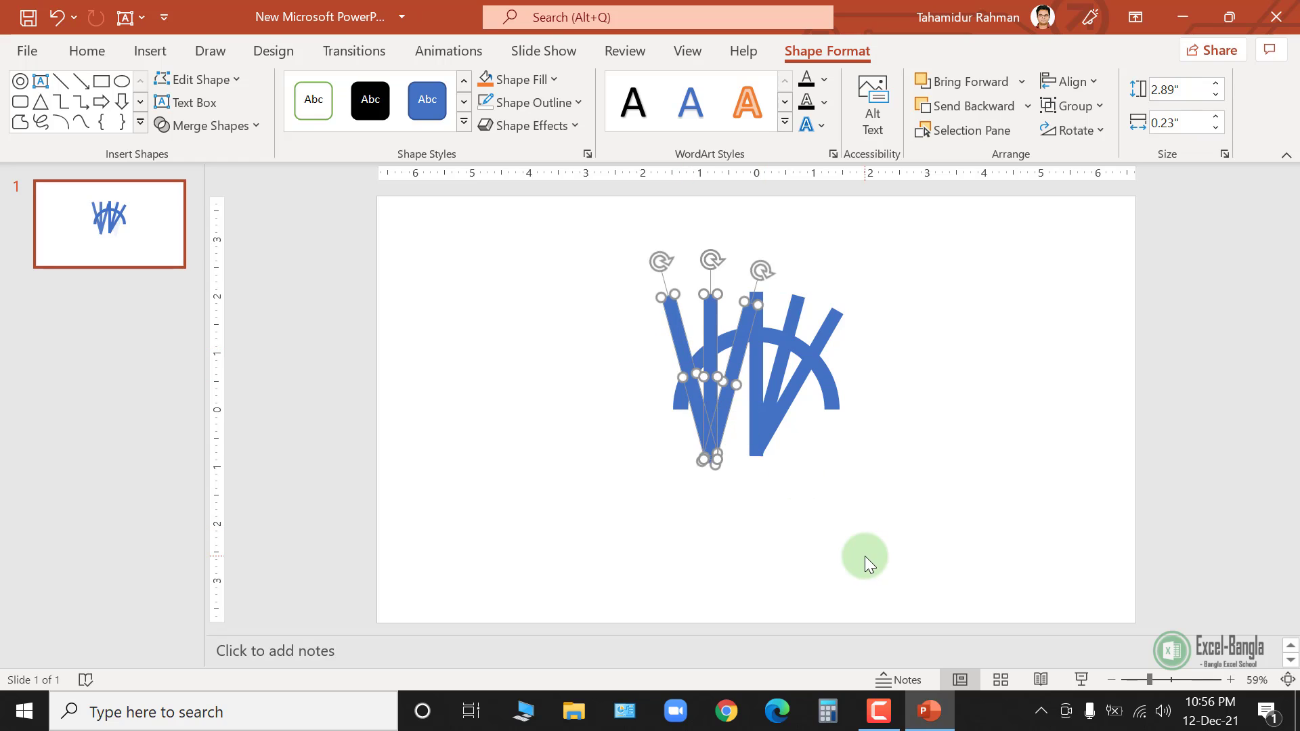
key("alt+Left")
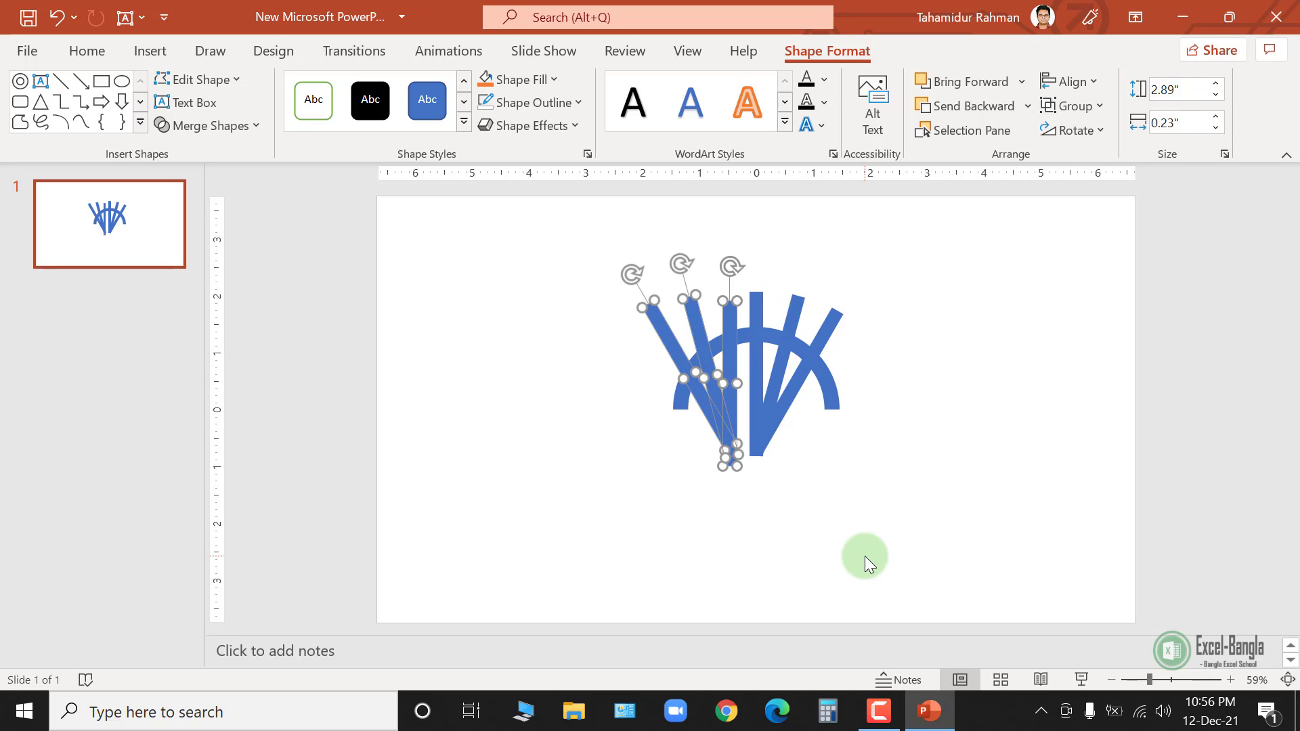
left_click_drag(707, 434, 735, 413)
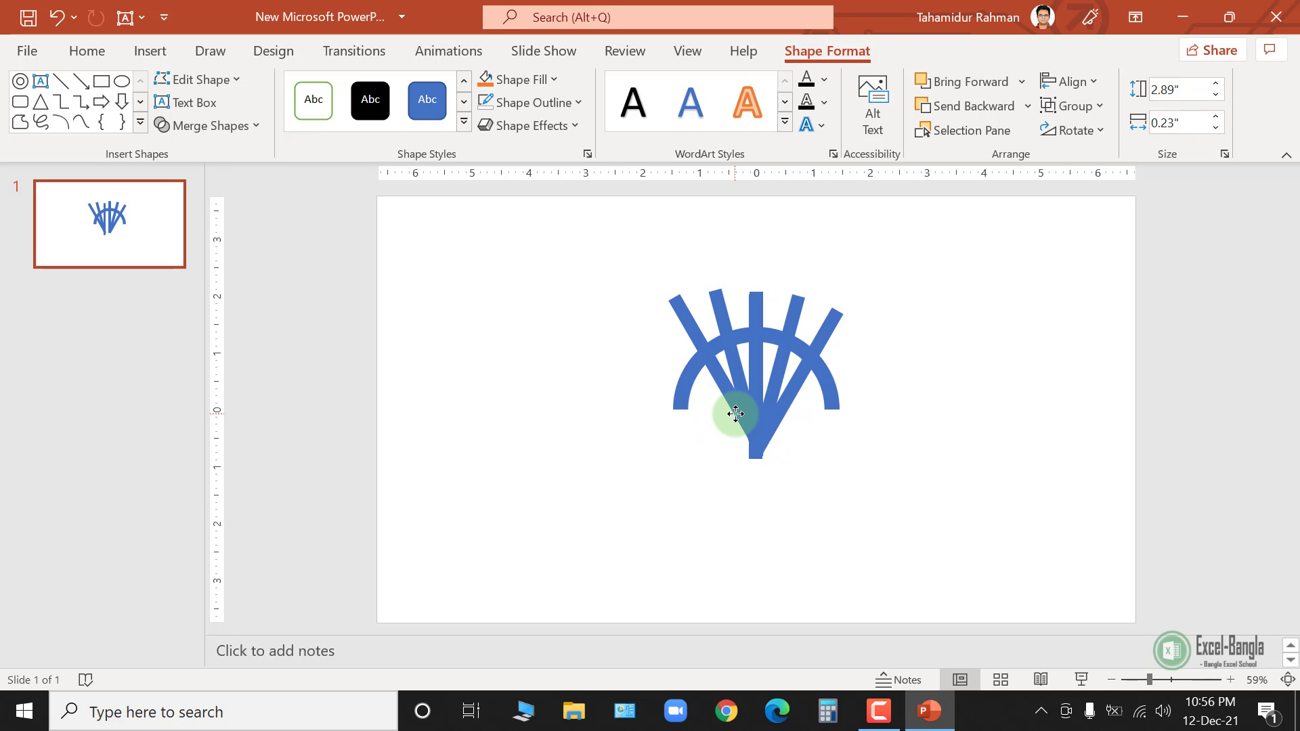
Remove the redundant vertical copy stacked on the fan's centre bar
left_click(827, 500)
left_click(753, 313)
key("Escape")
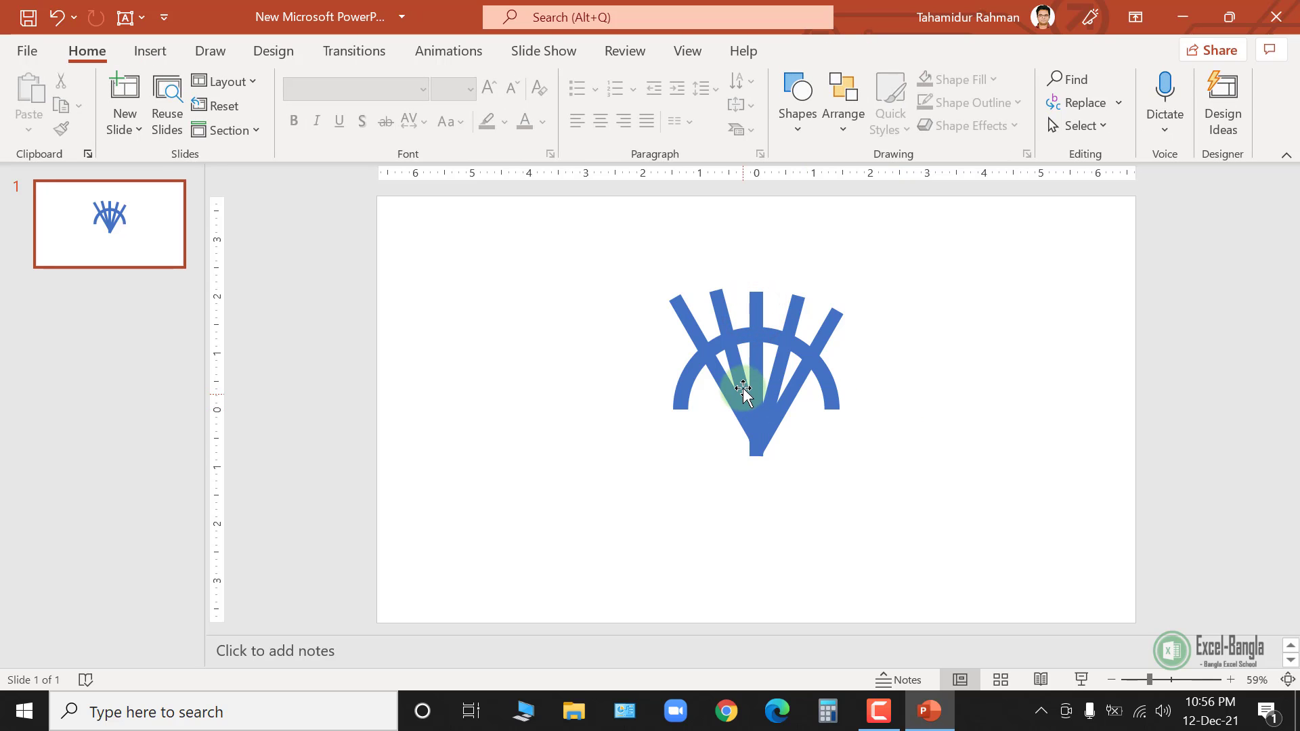
Add a copy of the leftmost bar rotated about 15° further counterclockwise, with its lower end at the fan's base
left_click(696, 331)
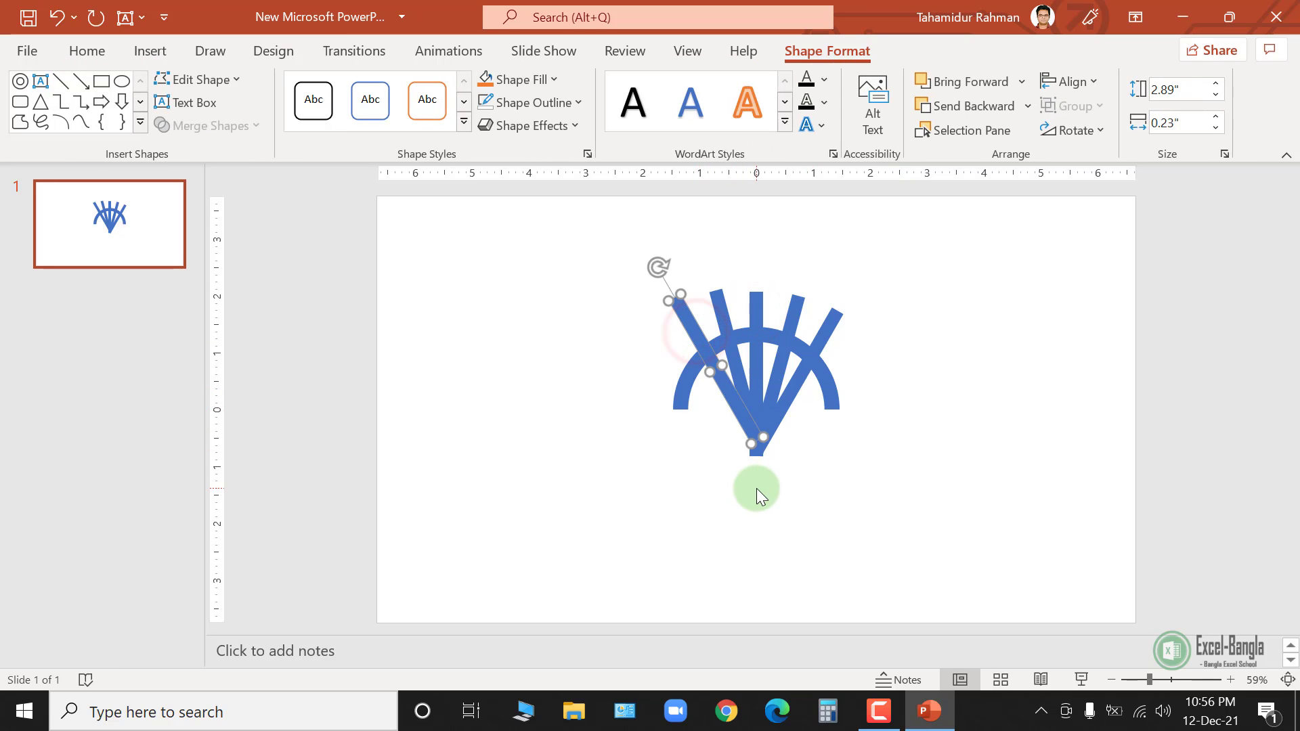
left_click_drag(695, 343, 682, 376)
key("alt+Left")
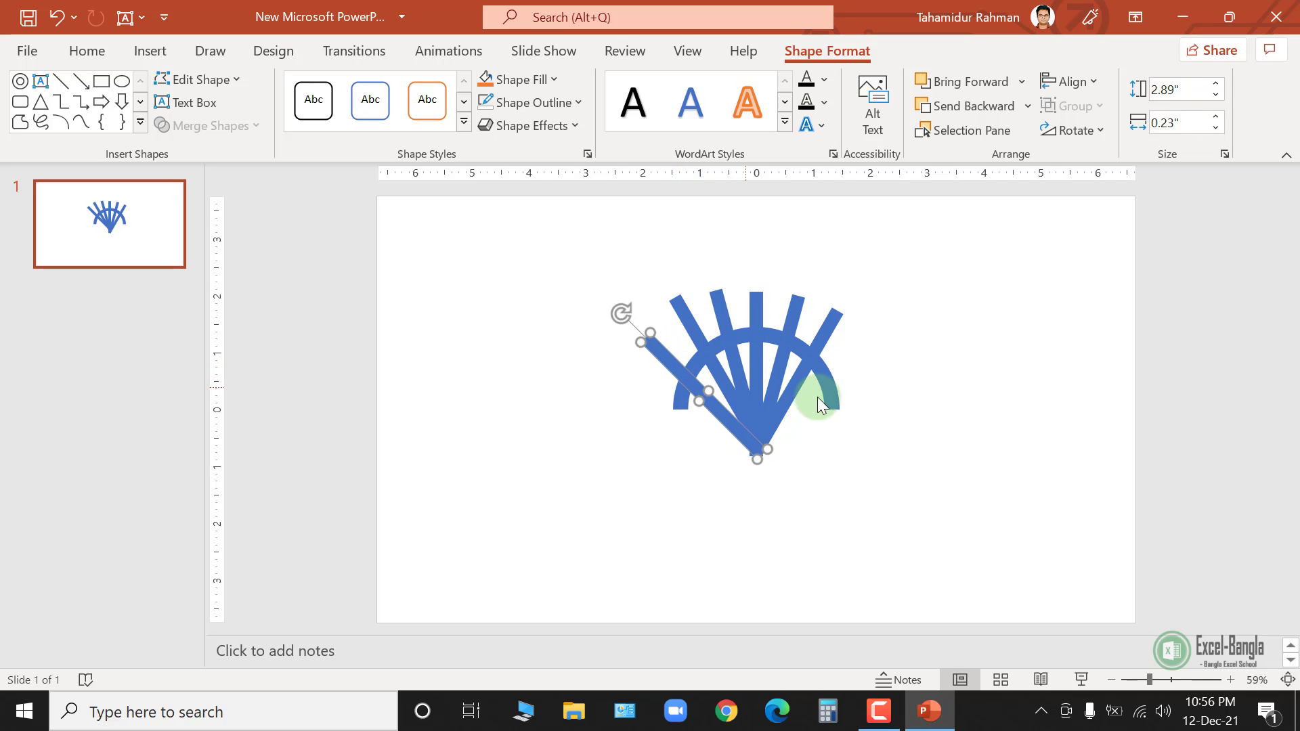
Nudge the rightmost slanted bar slightly so its lower end sits at the fan's base
left_click(824, 349)
left_click_drag(826, 334, 825, 337)
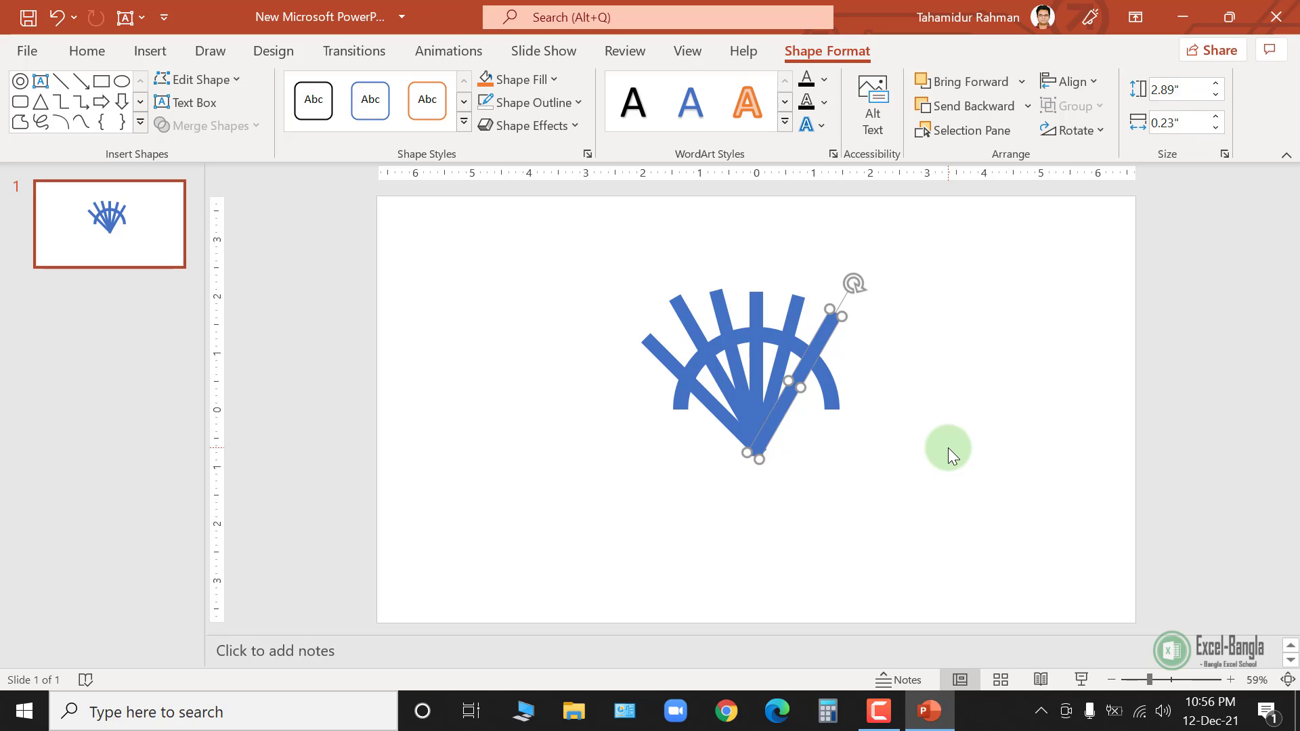
key("alt+Right")
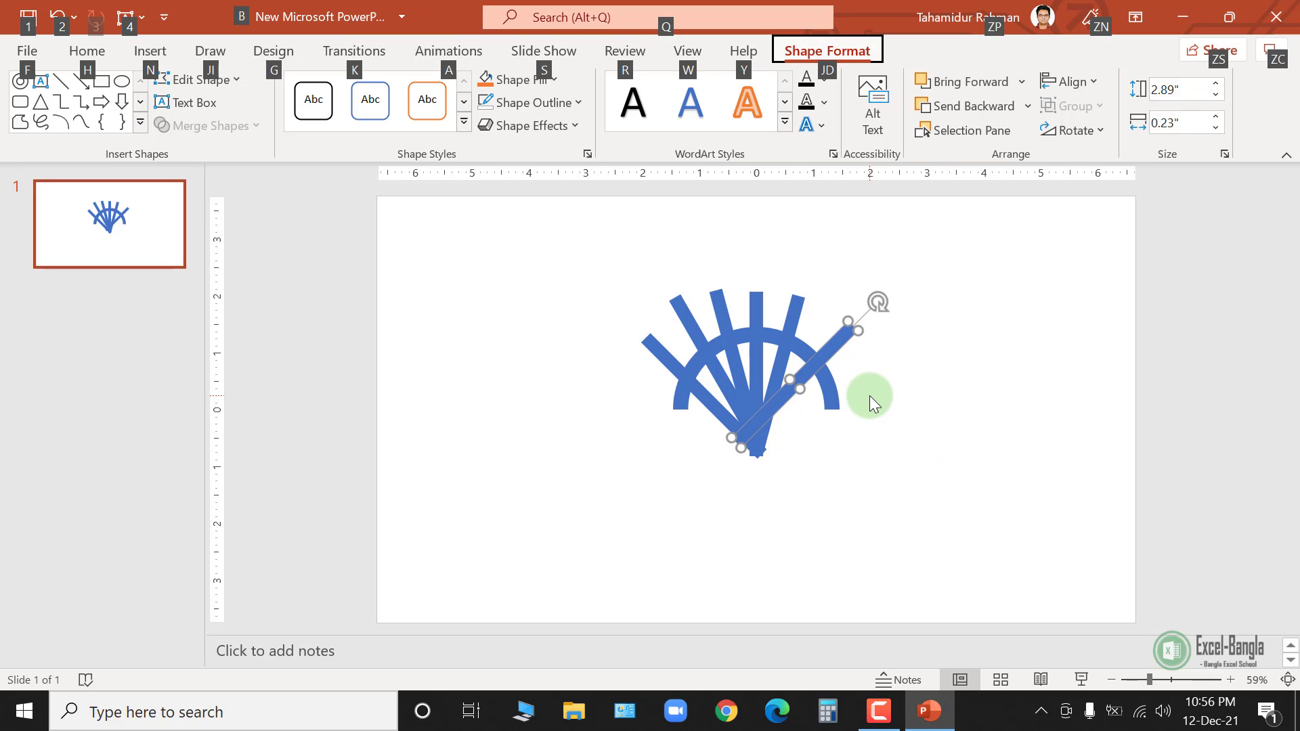
key("alt+Left")
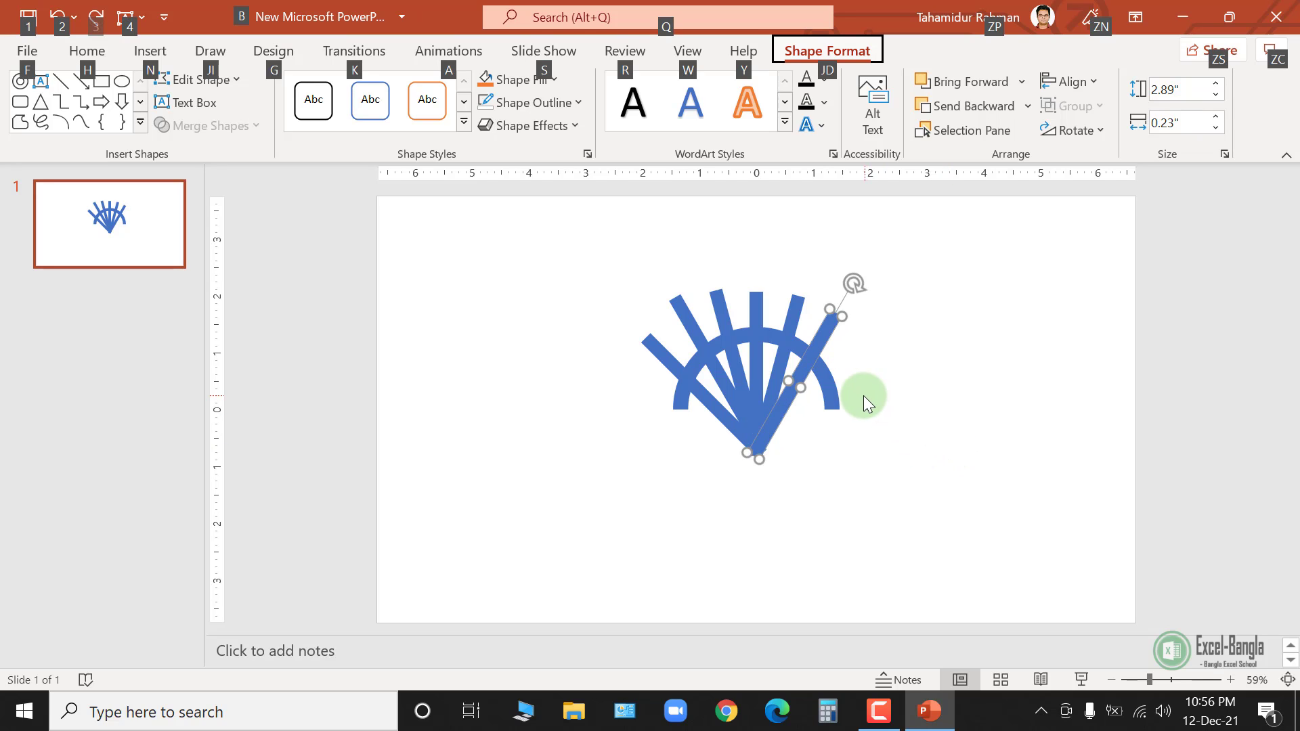
left_click(871, 385)
Duplicate the rightmost bar, rotate the copy about 15° clockwise, place its lower end at the fan's base, and deselect it
left_click(820, 342)
key("ctrl+d")
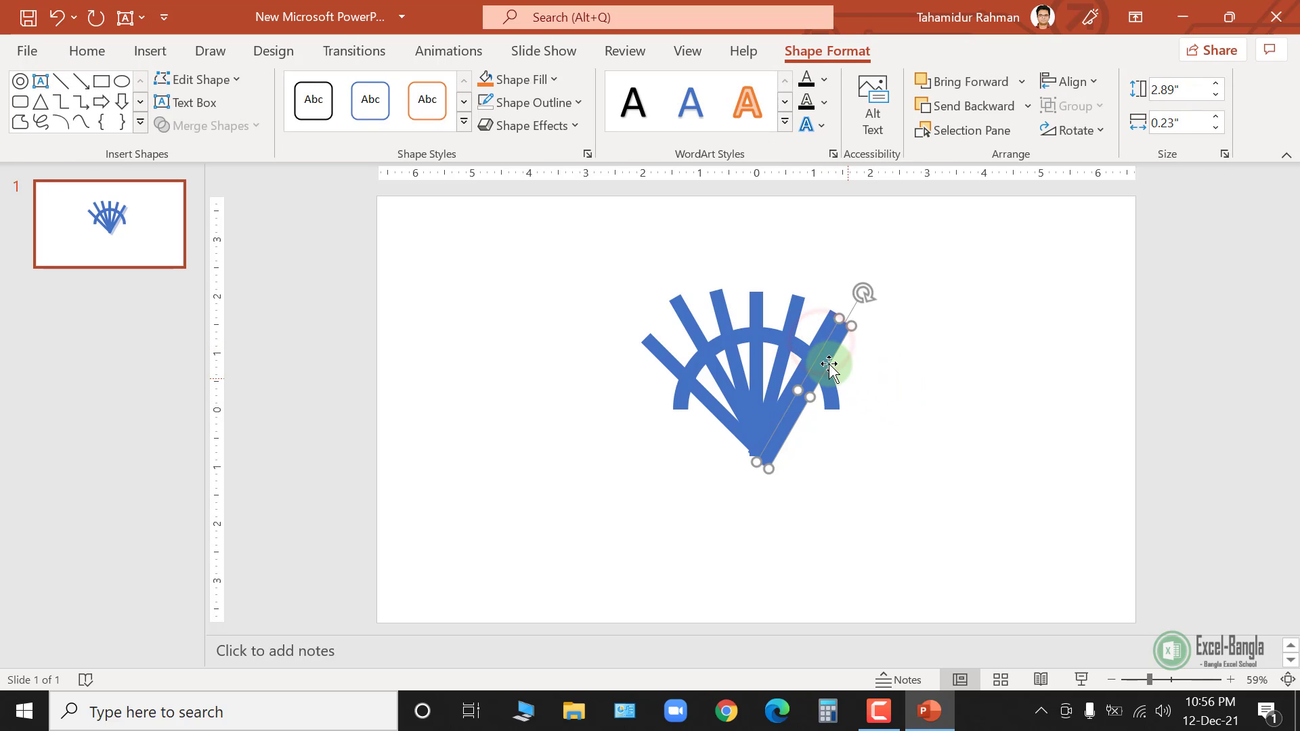
left_click_drag(828, 356, 819, 347)
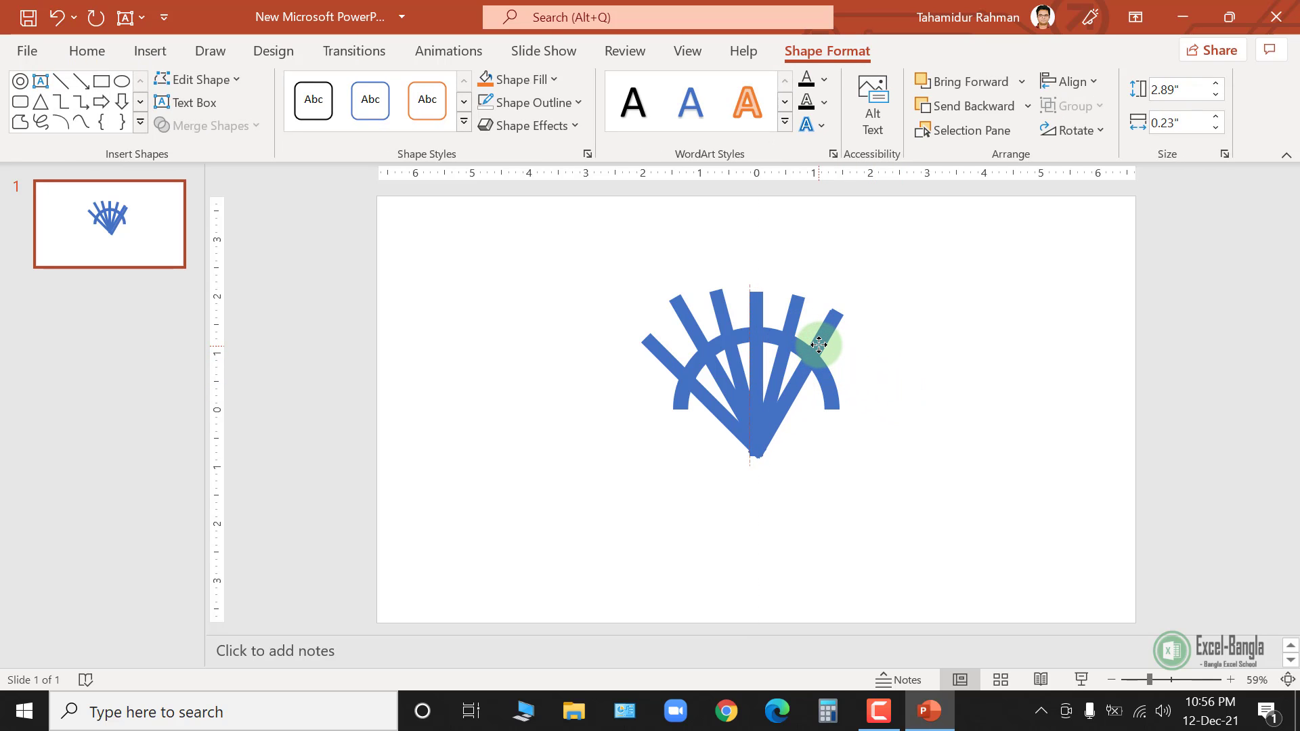
key("ctrl+d")
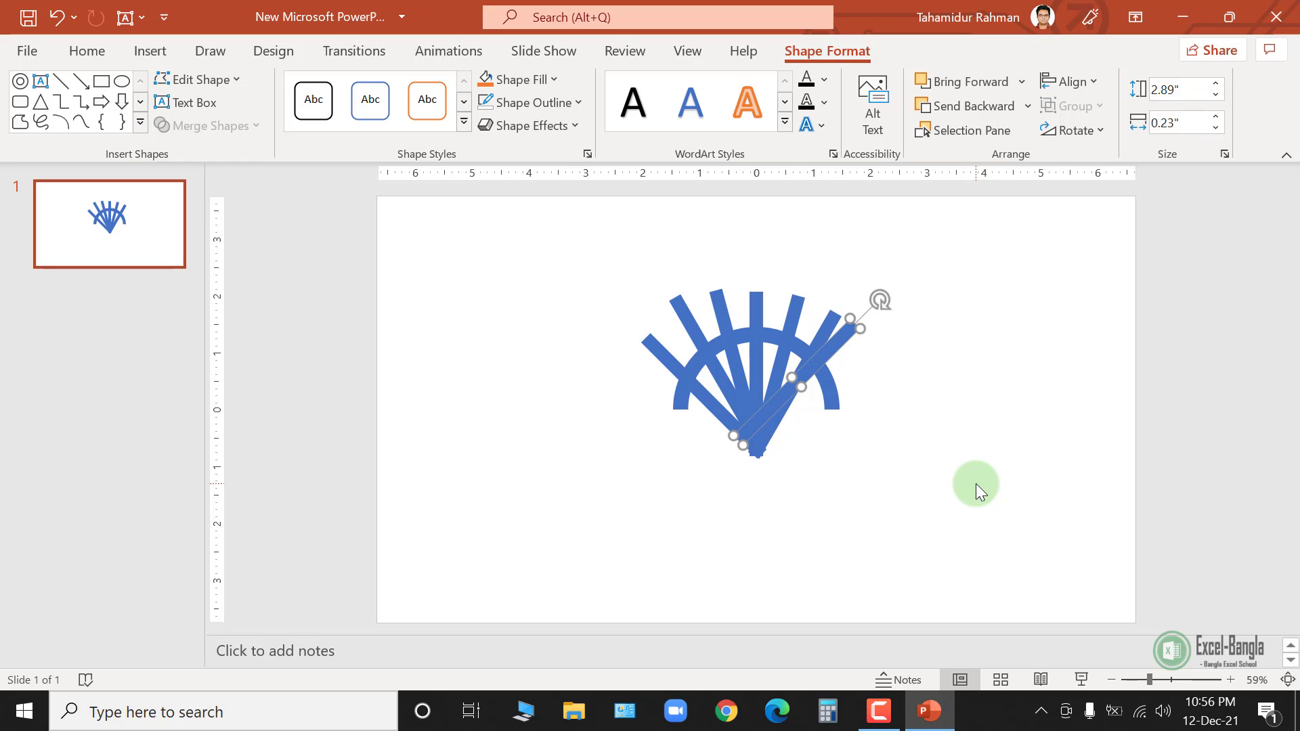
left_click_drag(836, 351, 847, 364)
left_click(892, 461)
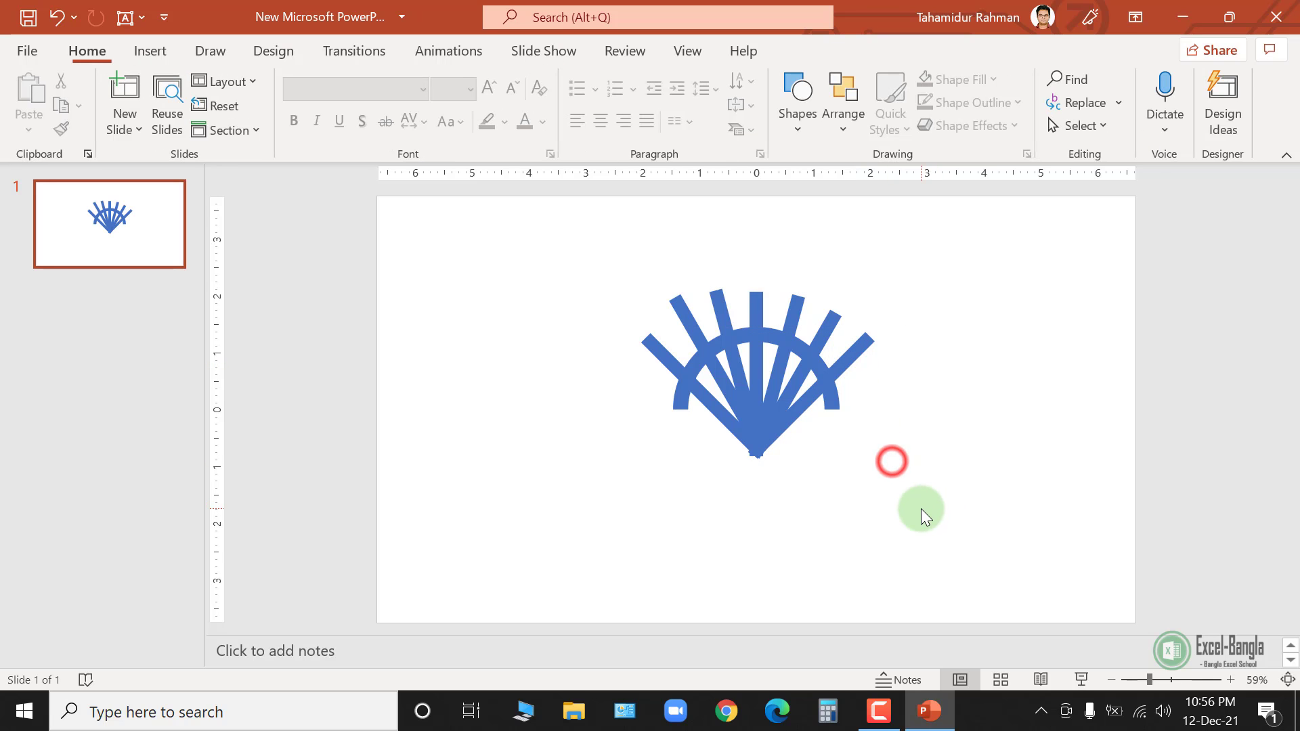
Select the arc together with all seven bars of the fan
left_click_drag(552, 225, 1136, 643)
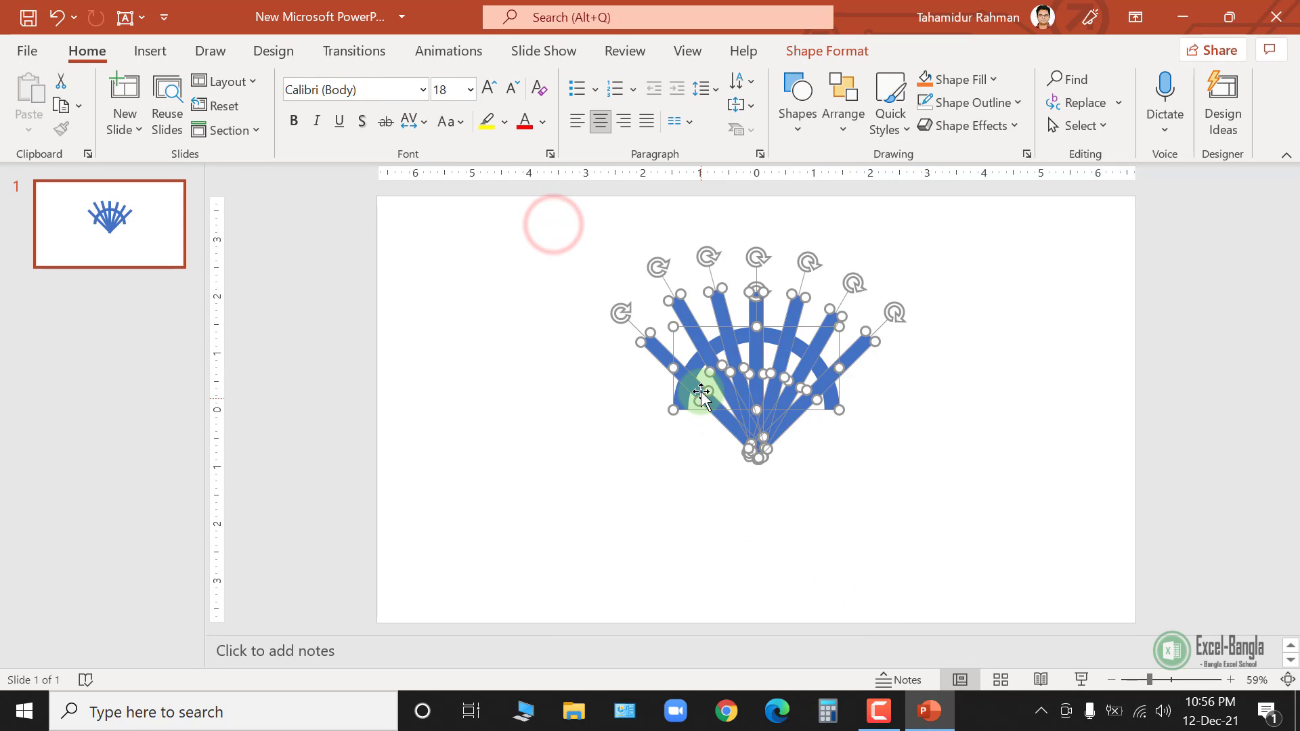
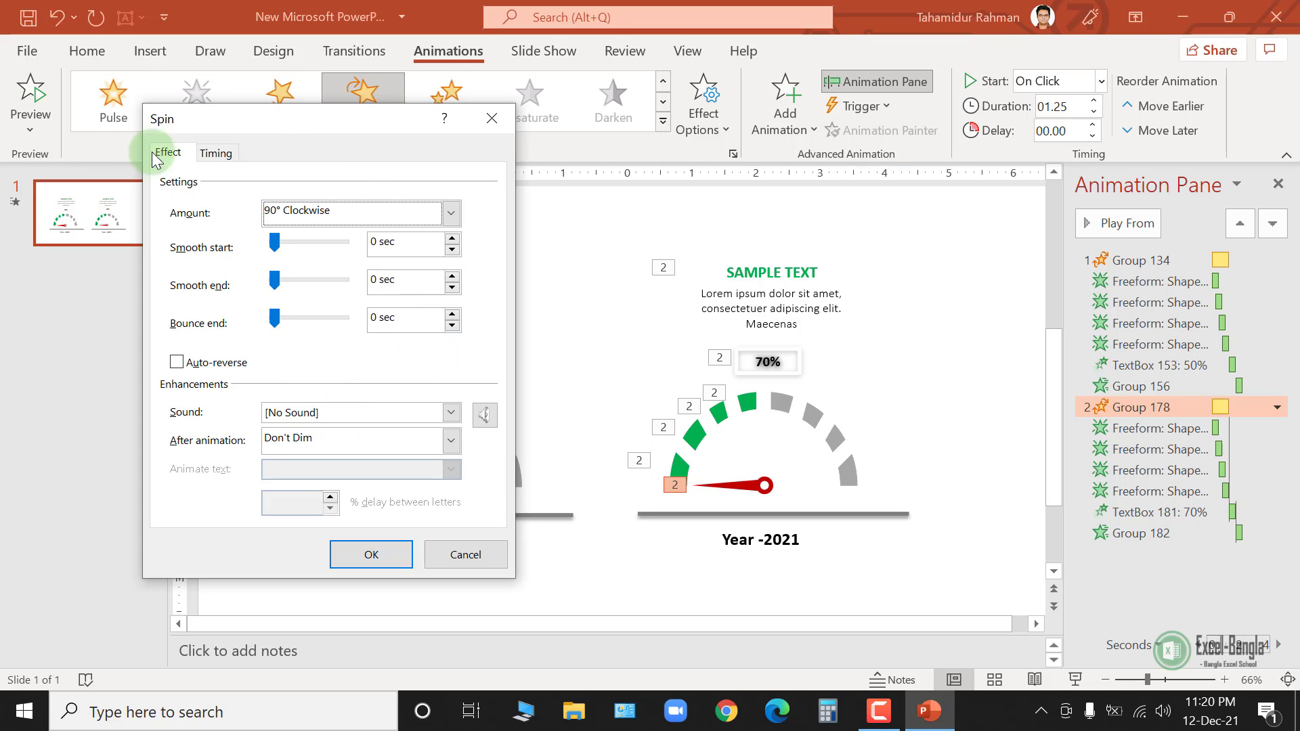
Set the spin amount of the 70% gauge's needle to a custom 110° clockwise and apply it
left_click(450, 213)
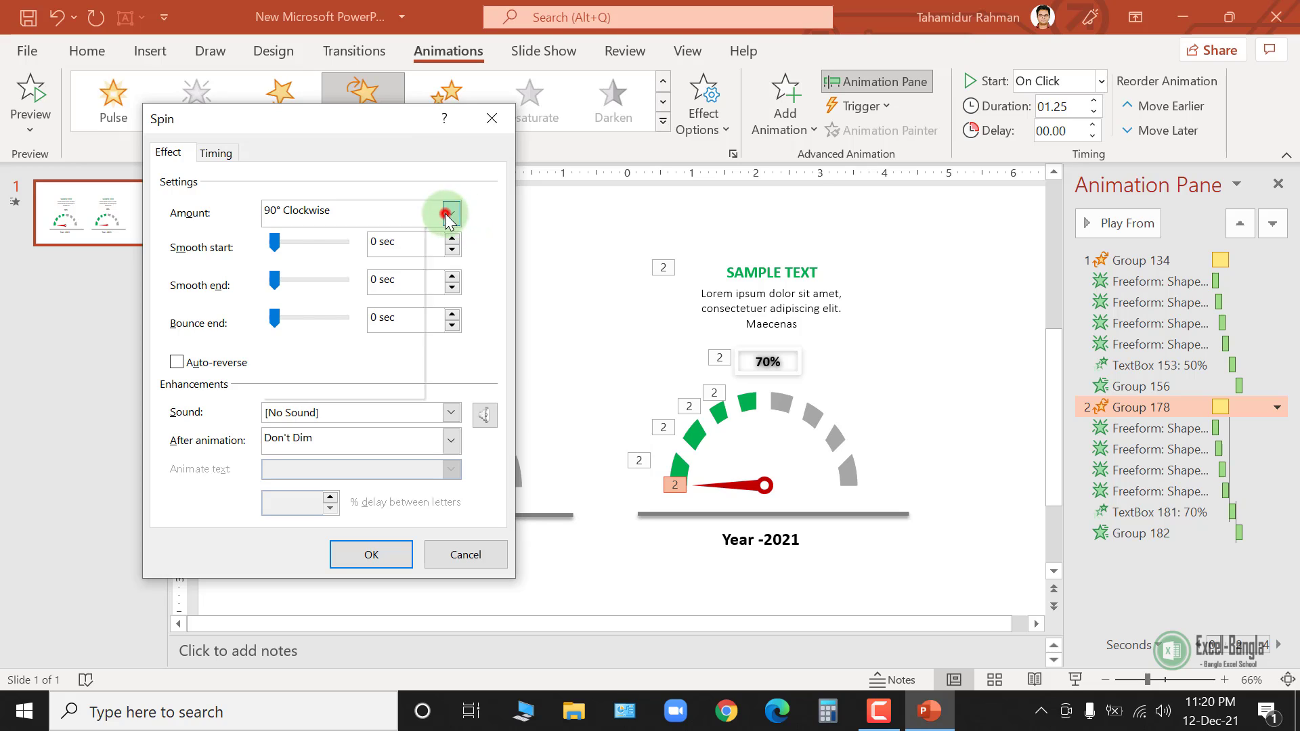
left_click(357, 337)
type("110")
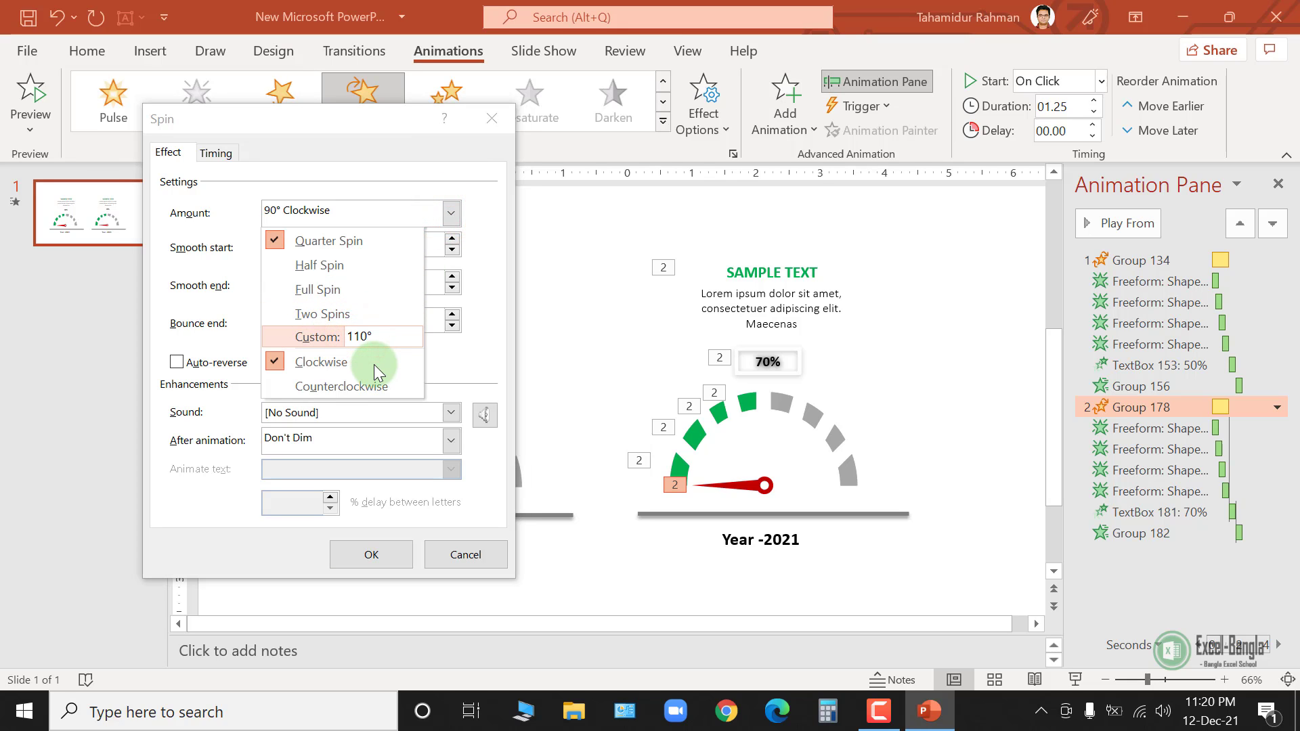
left_click(374, 364)
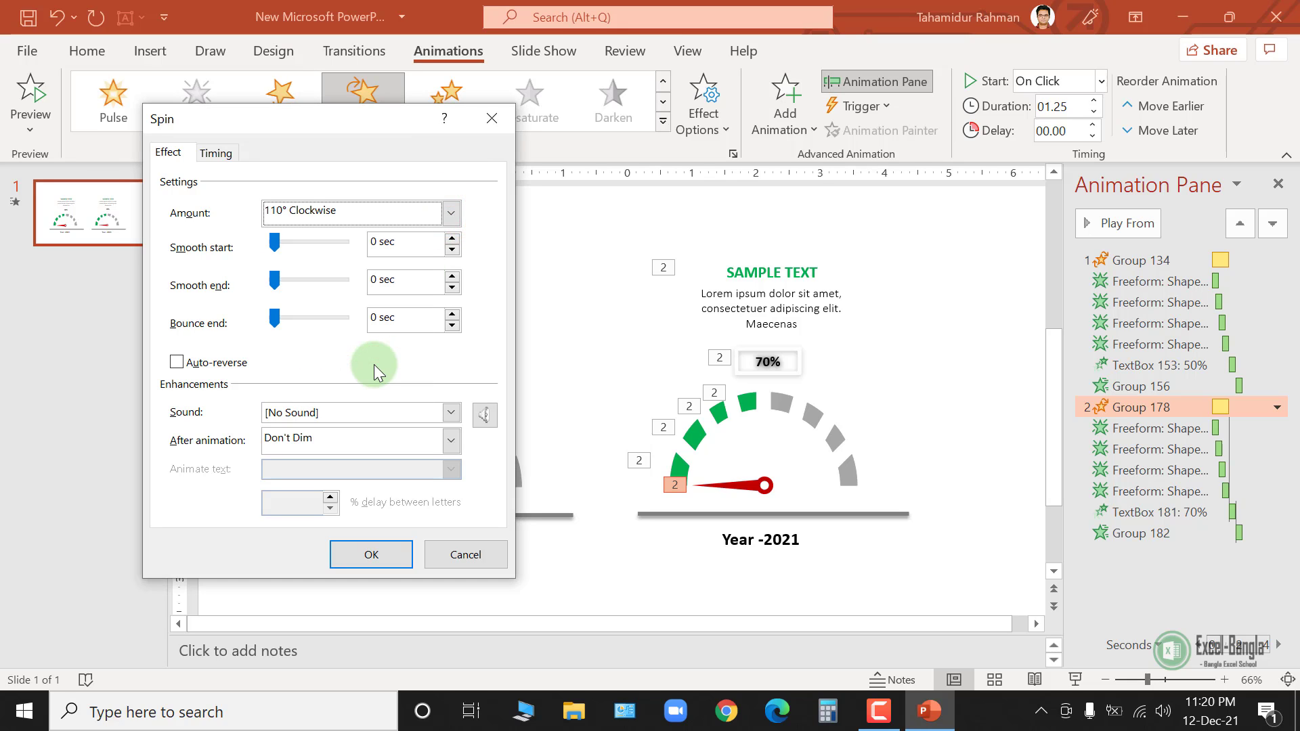
left_click(404, 556)
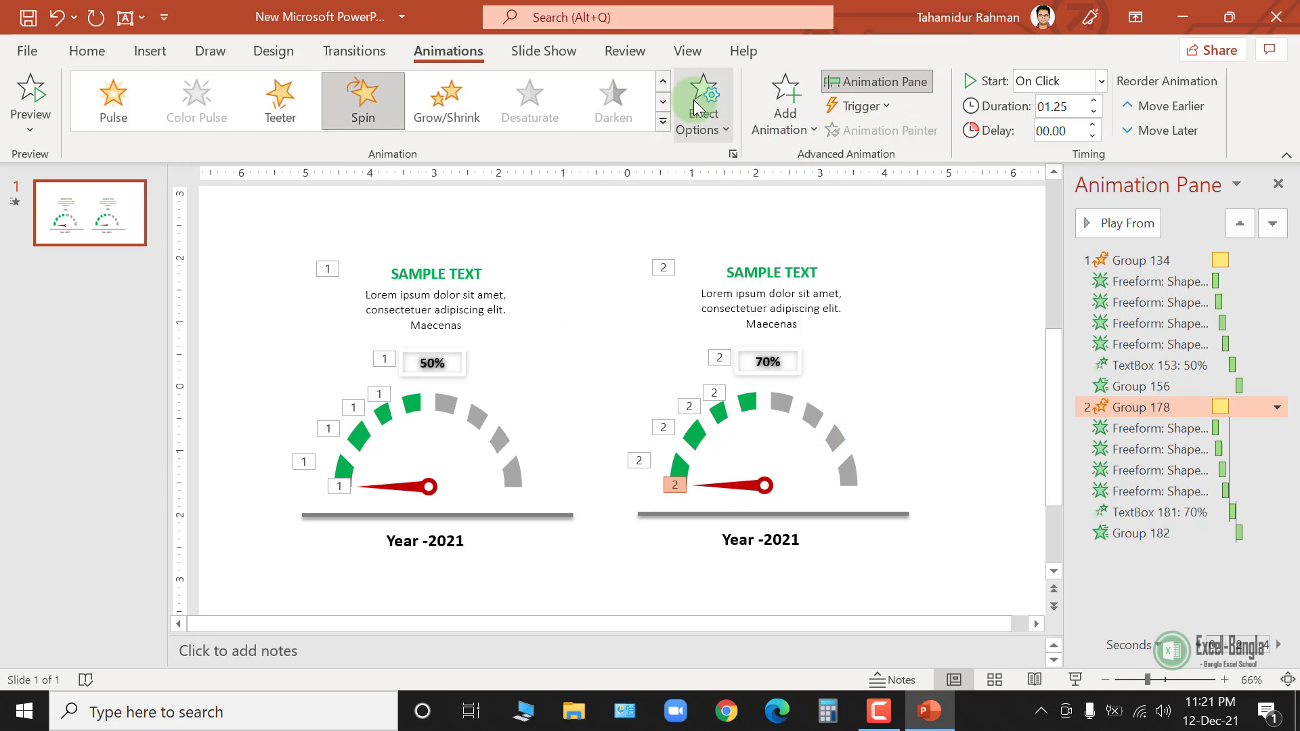
Set the Spin amount of the 70% gauge's needle to a custom 130° clockwise in its effect settings and apply it
left_click(1277, 407)
left_click(1175, 526)
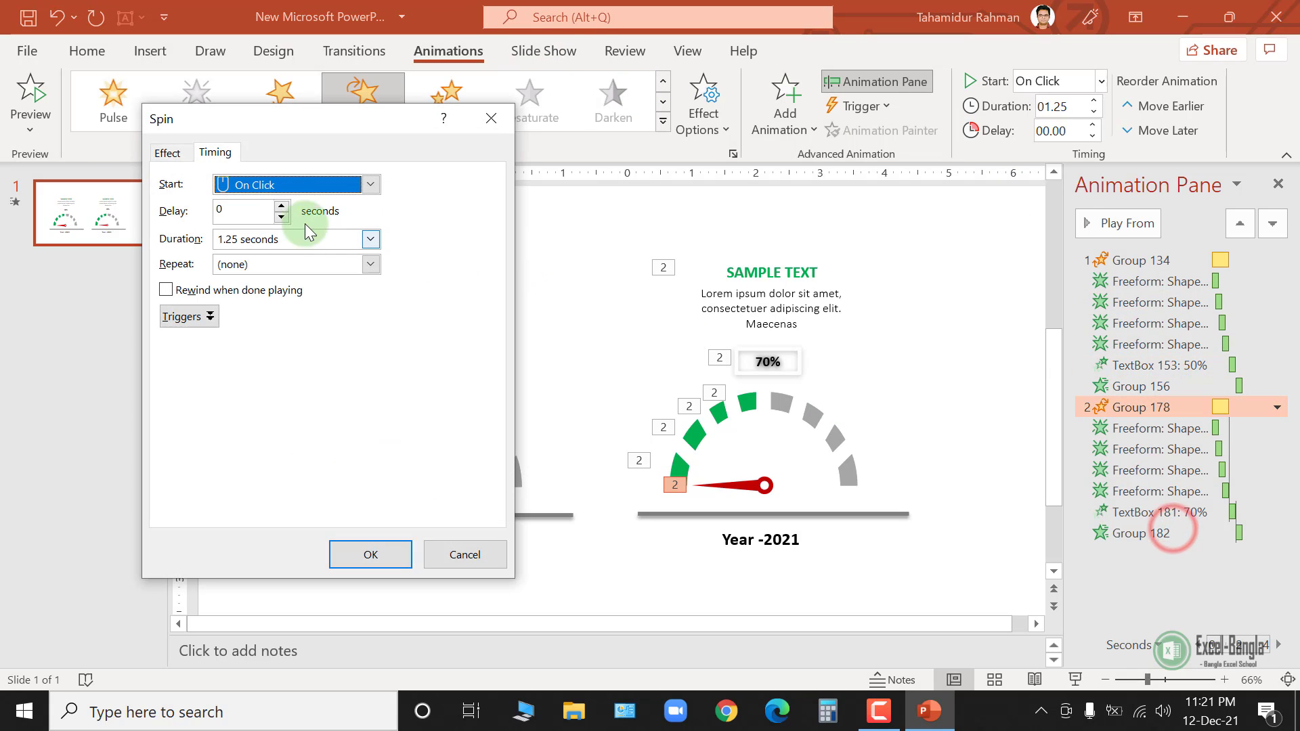
left_click(169, 153)
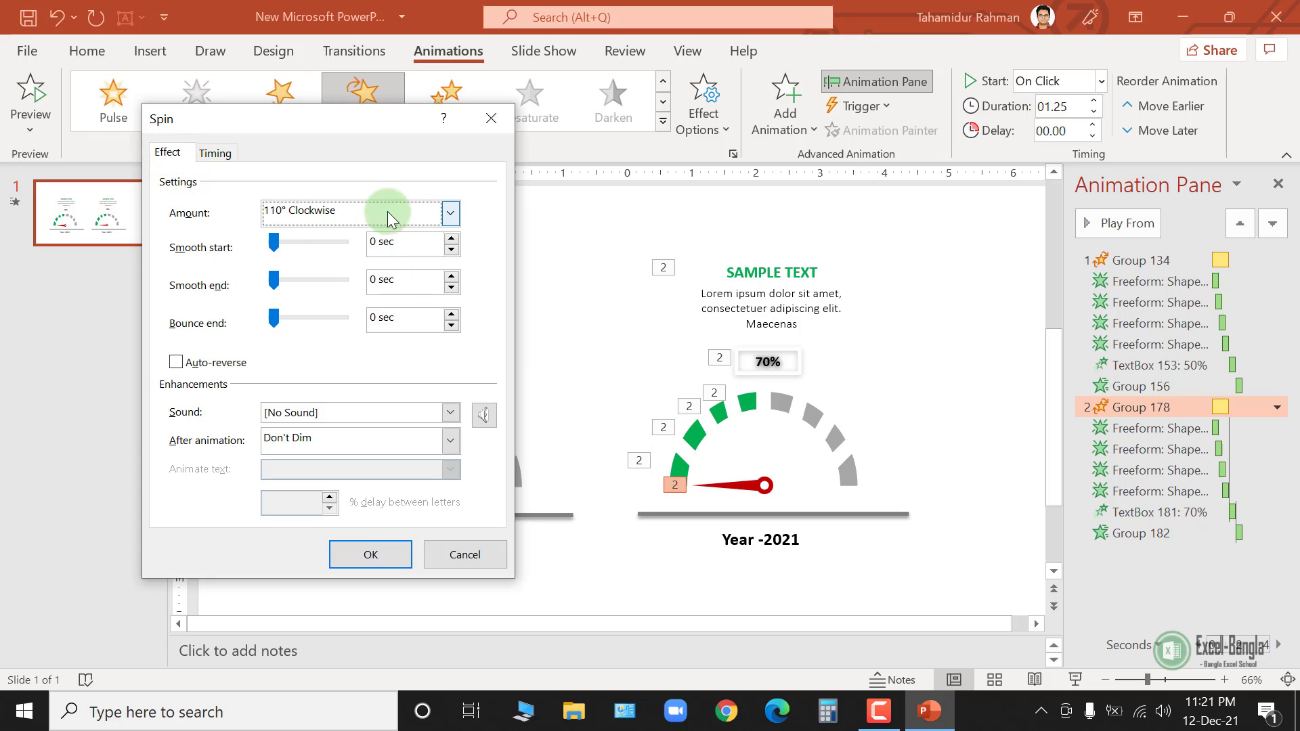
left_click(450, 213)
left_click(363, 336)
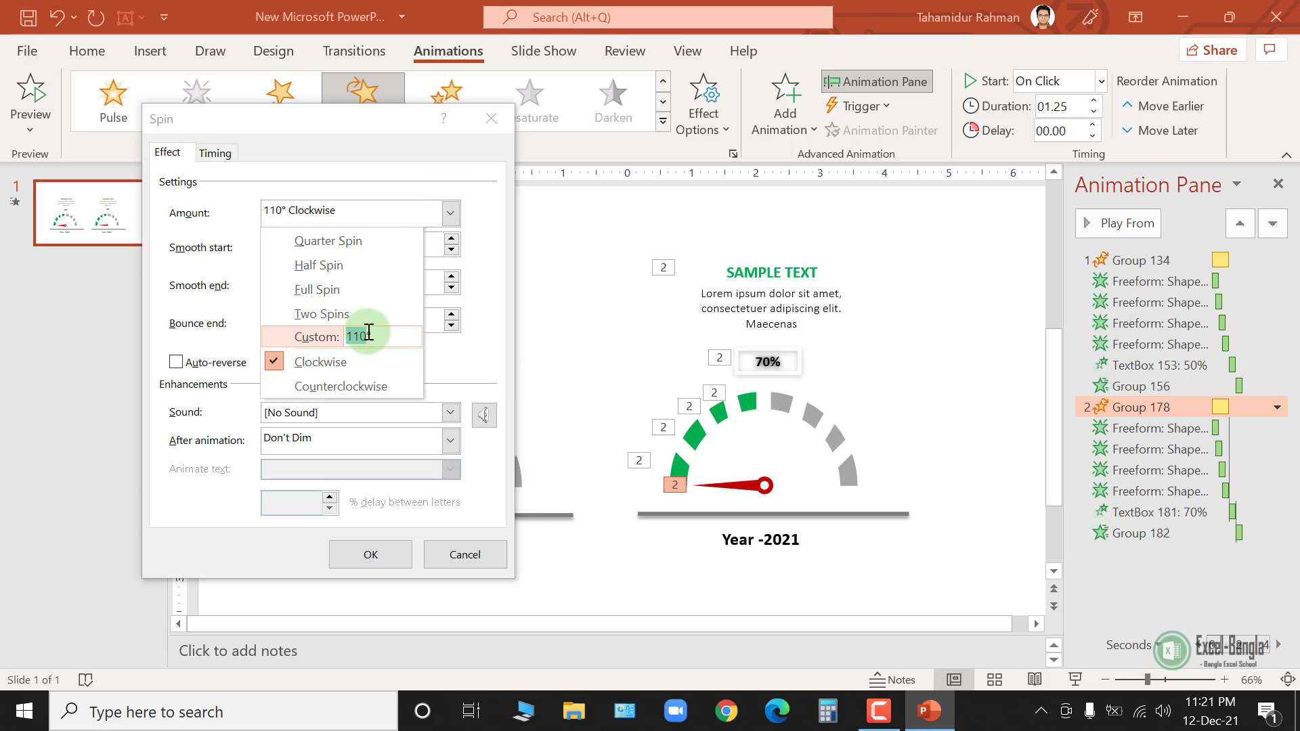
left_click(368, 333)
left_click_drag(368, 333, 353, 334)
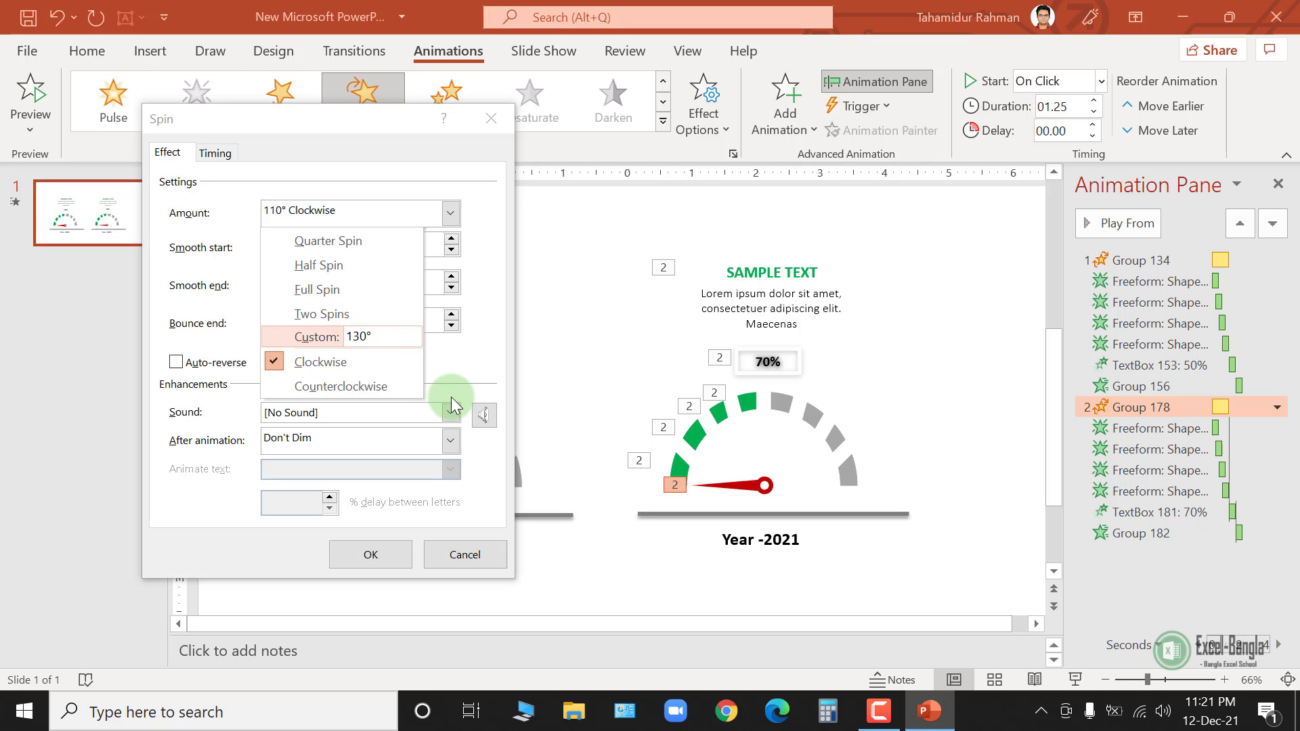
type("30")
key("Return")
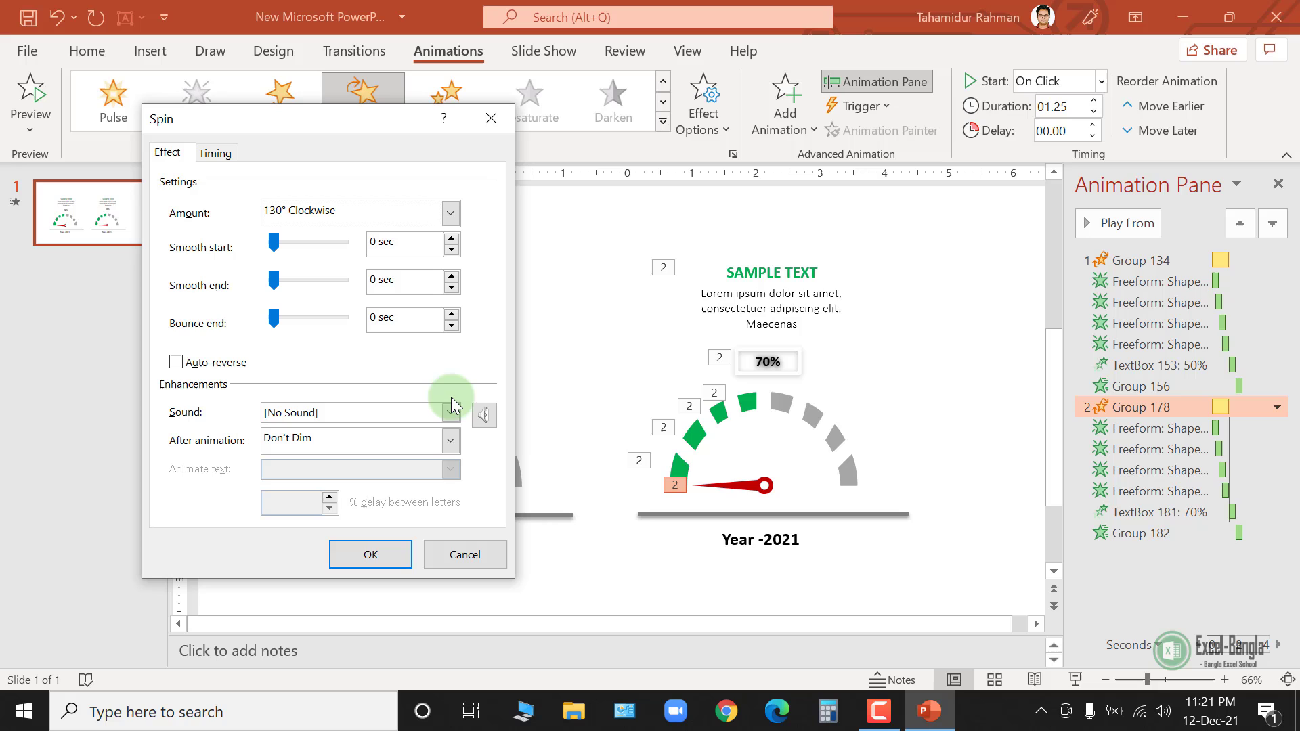
left_click(368, 560)
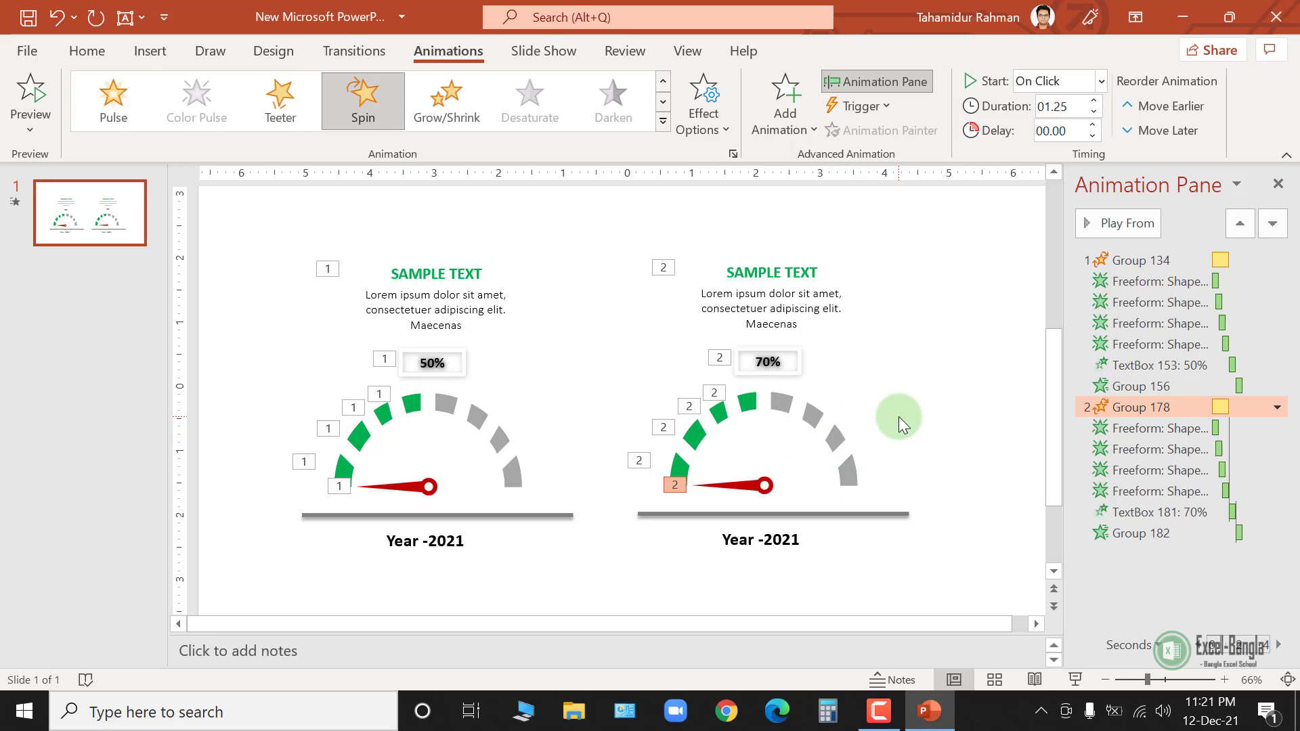
Change the second gauge's percentage label to 75% and deselect it
left_click(768, 360)
key("BackSpace")
type("5")
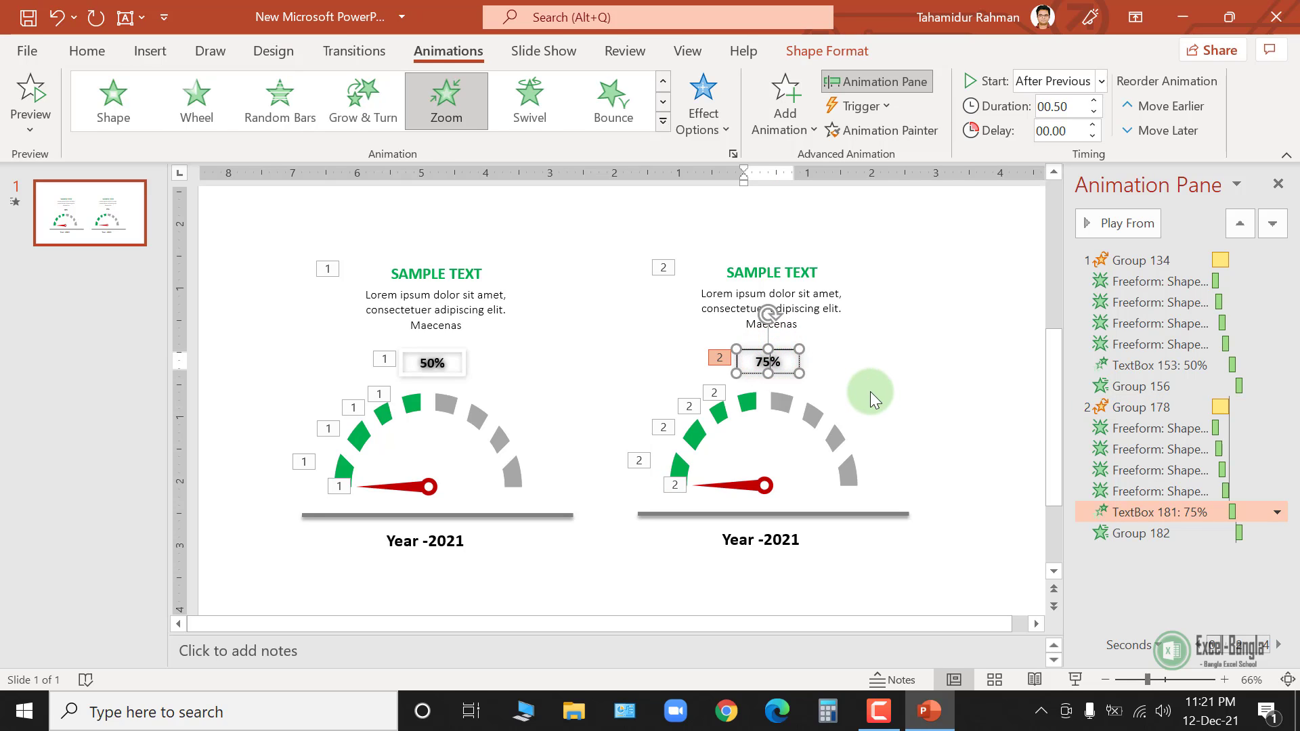
left_click(909, 354)
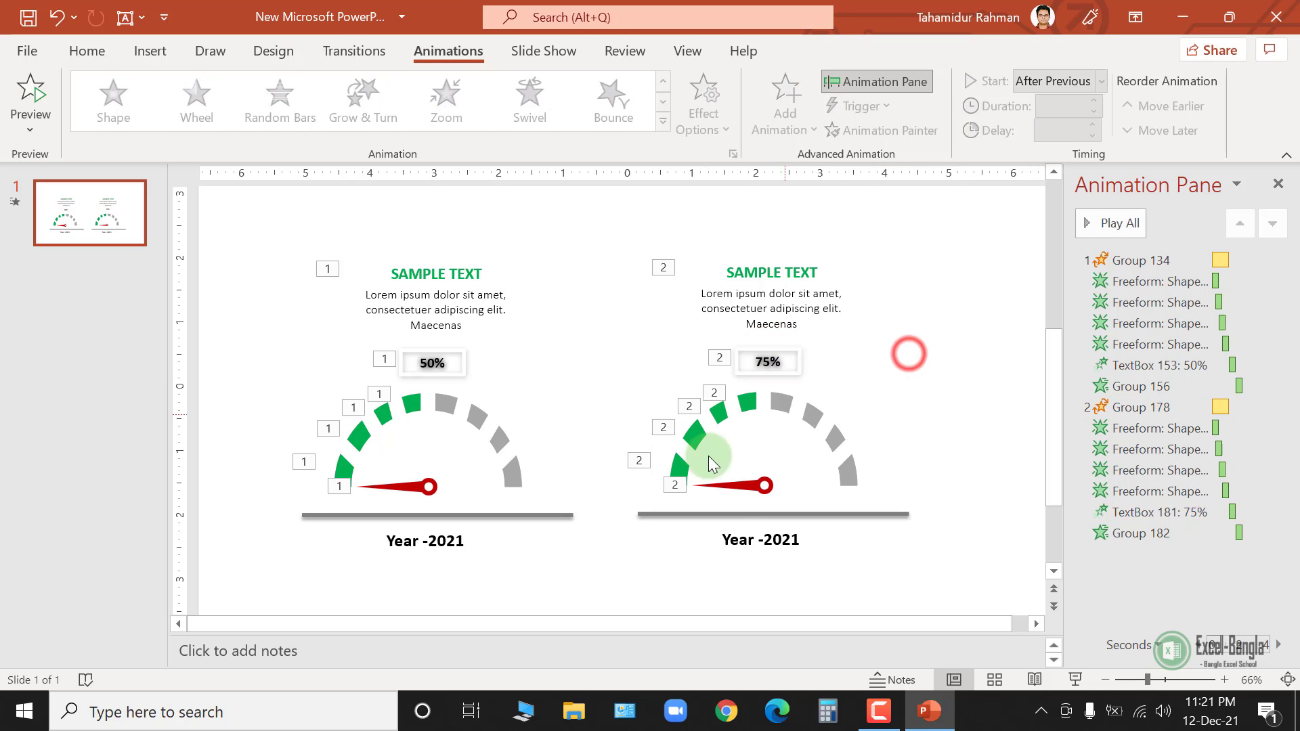
Copy the Fade animation from the 75% gauge's fourth segment to its fifth segment with Animation Painter
left_click(765, 409)
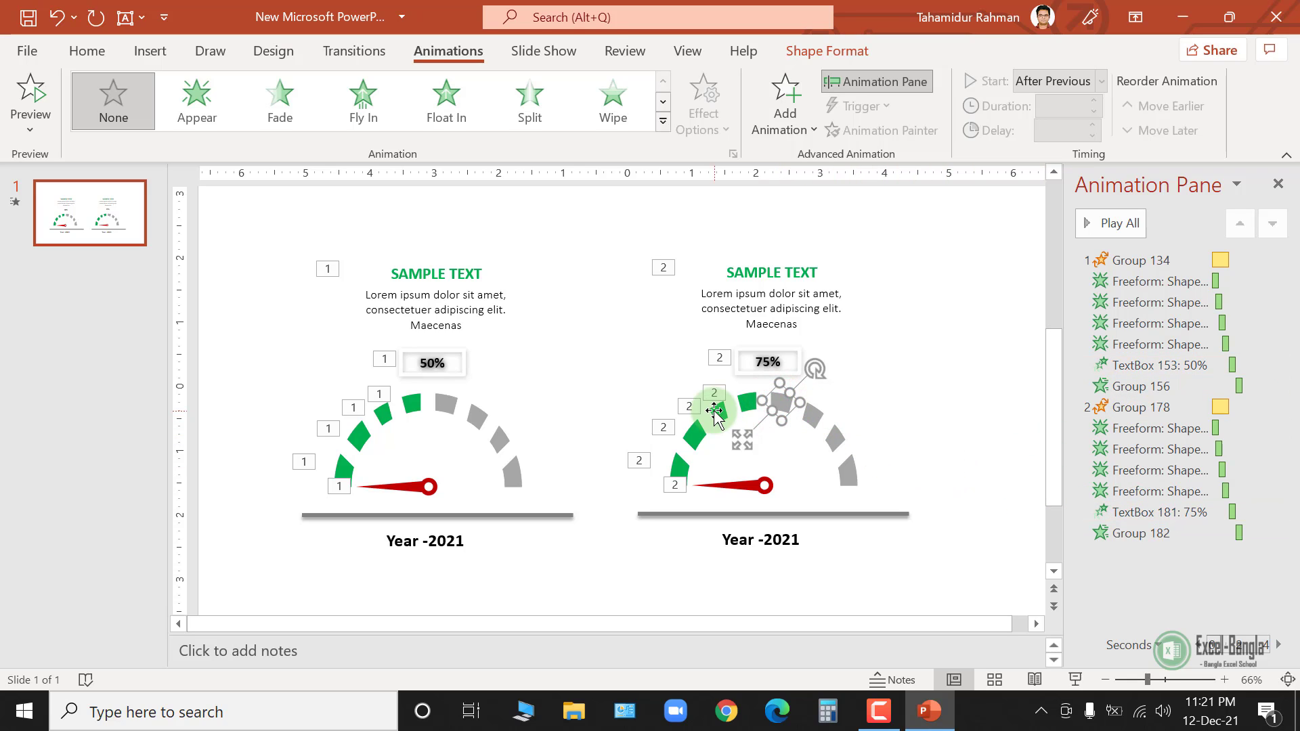
left_click(748, 401)
left_click(858, 132)
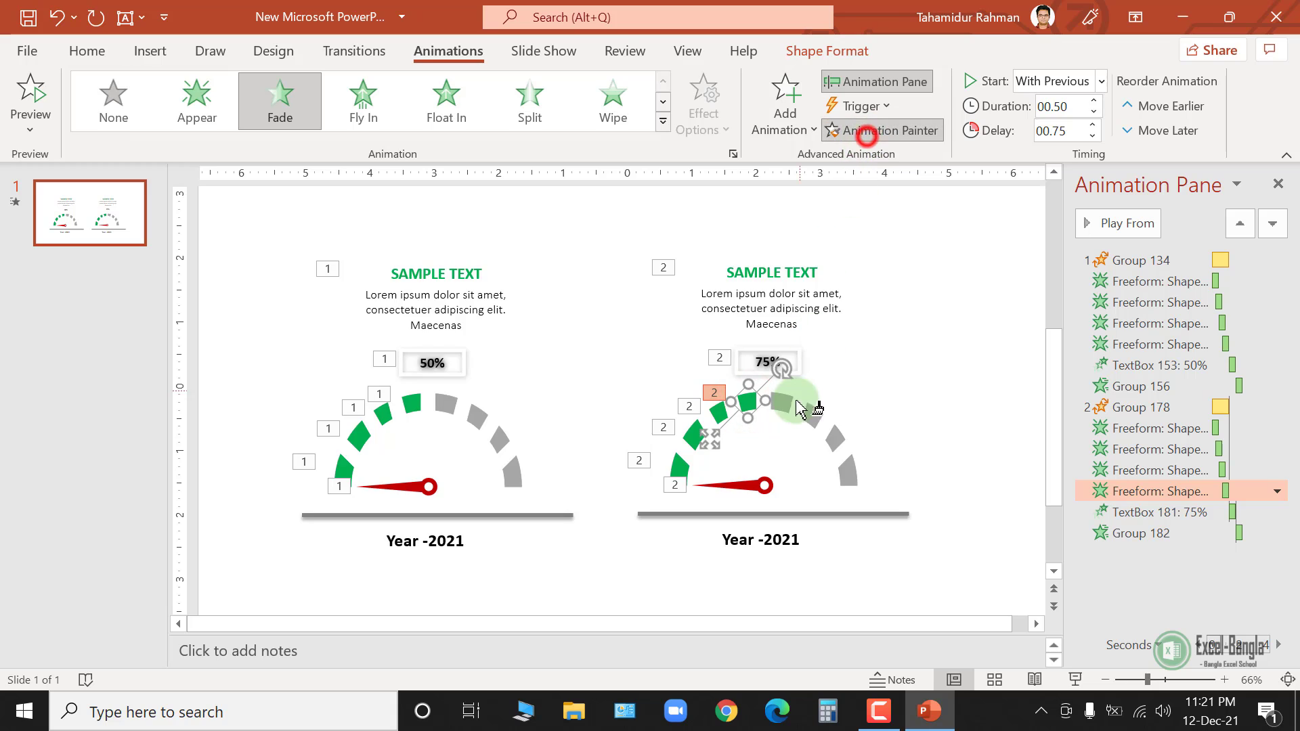
left_click(780, 405)
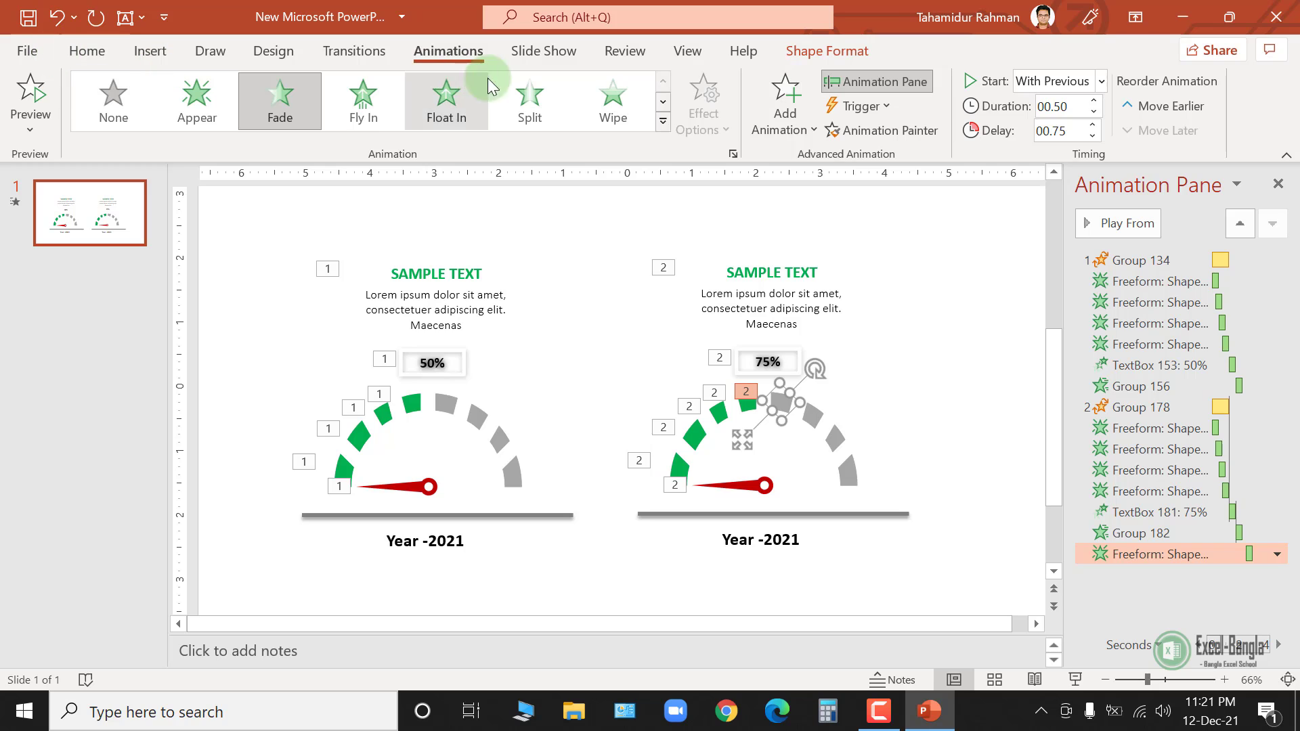
Fill the fifth segment of the 75% gauge with standard green
left_click(84, 50)
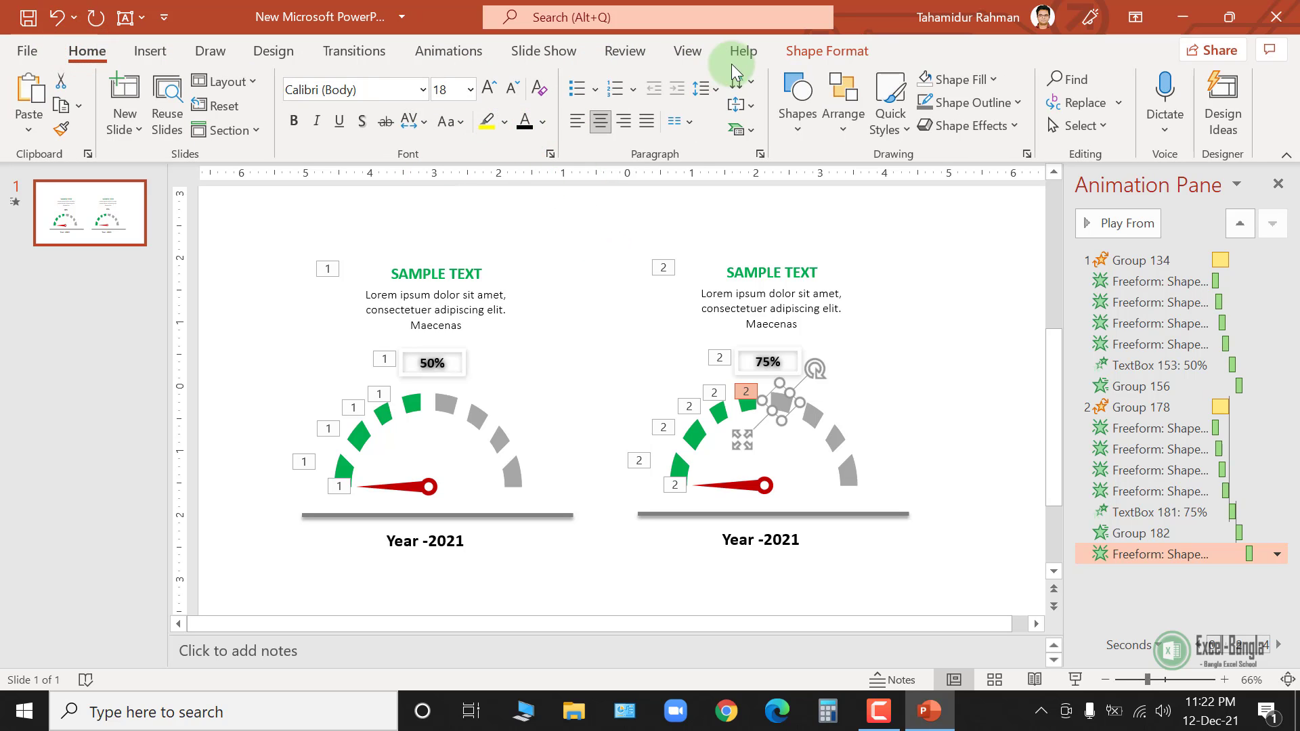
left_click(791, 51)
left_click(554, 79)
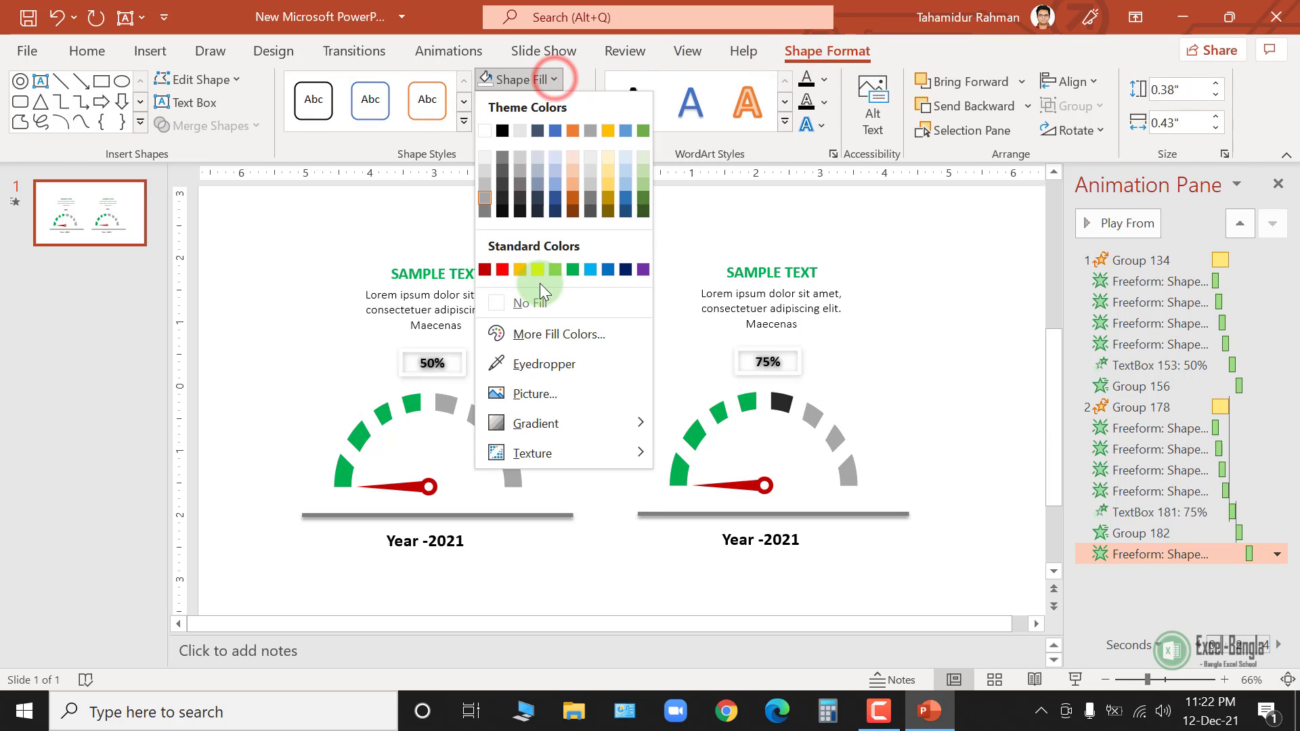
left_click(572, 269)
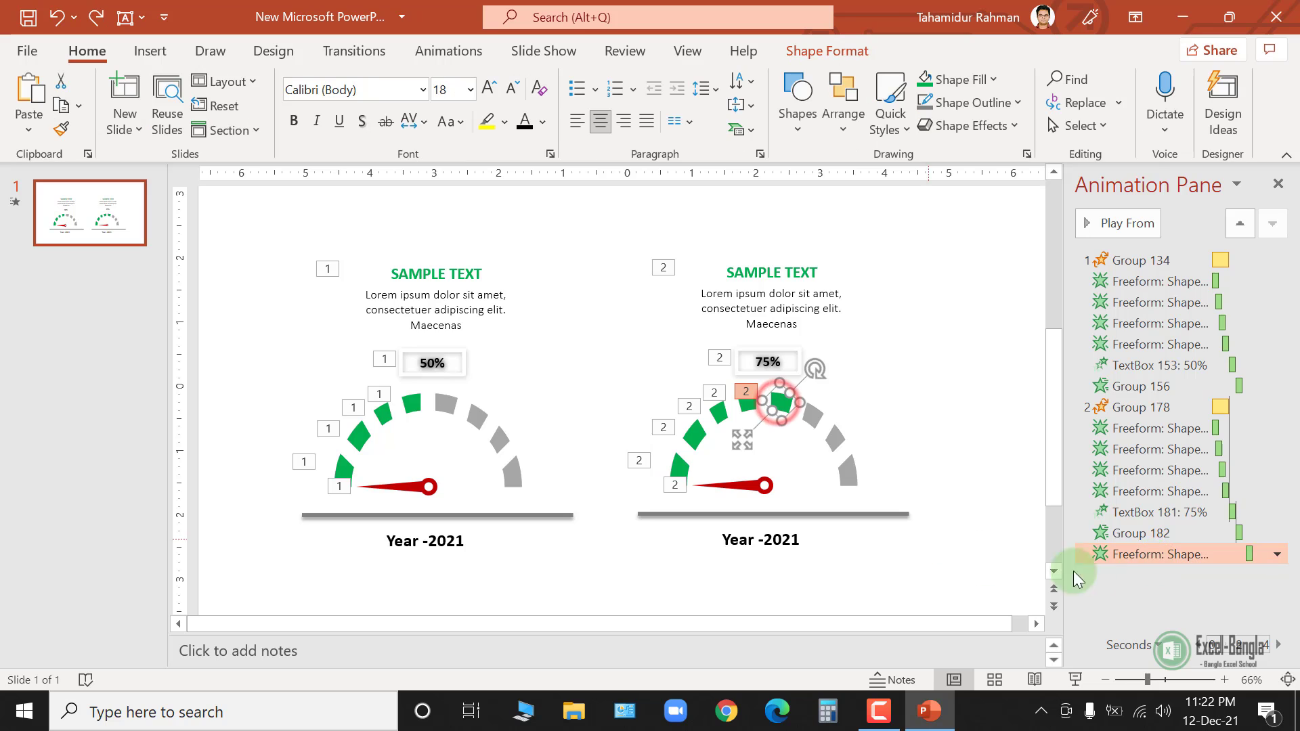
Move the fifth segment's Fade ahead of the 75% label's animation and preview the sequence from the second needle's spin
left_click_drag(1122, 555, 1128, 503)
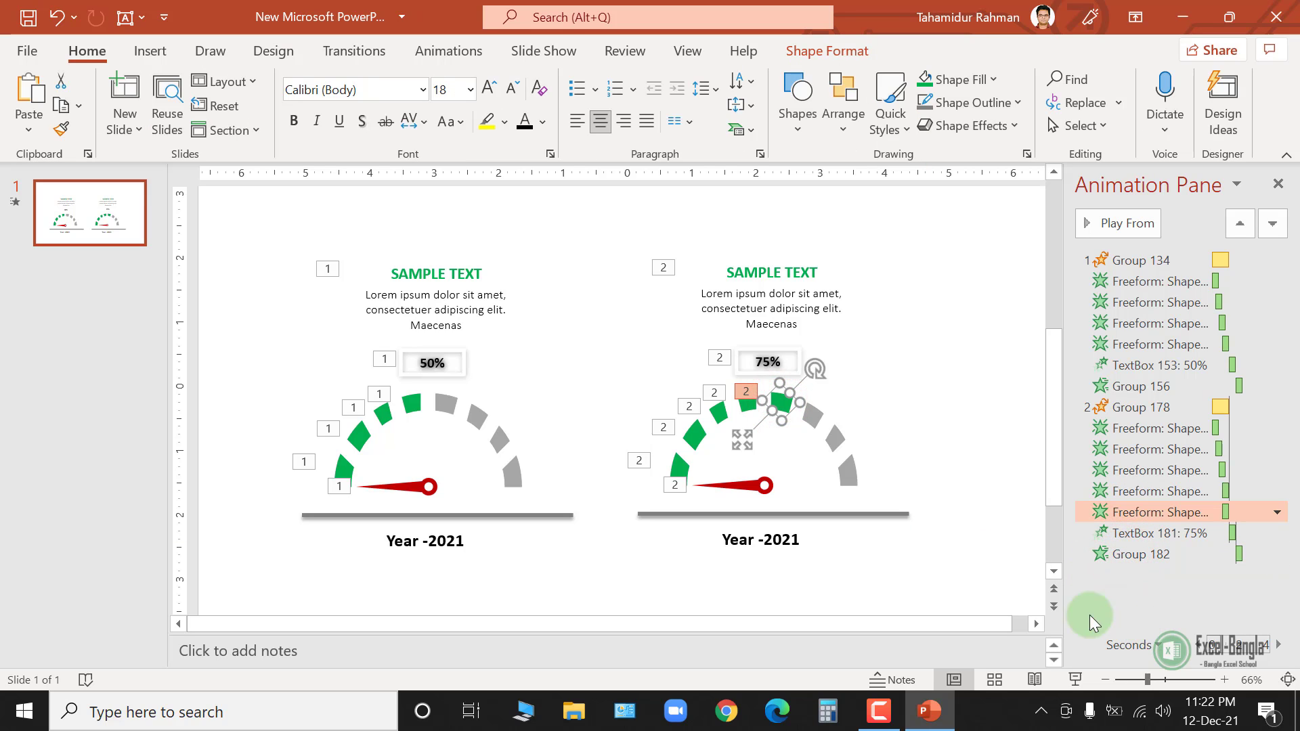
left_click(1127, 407)
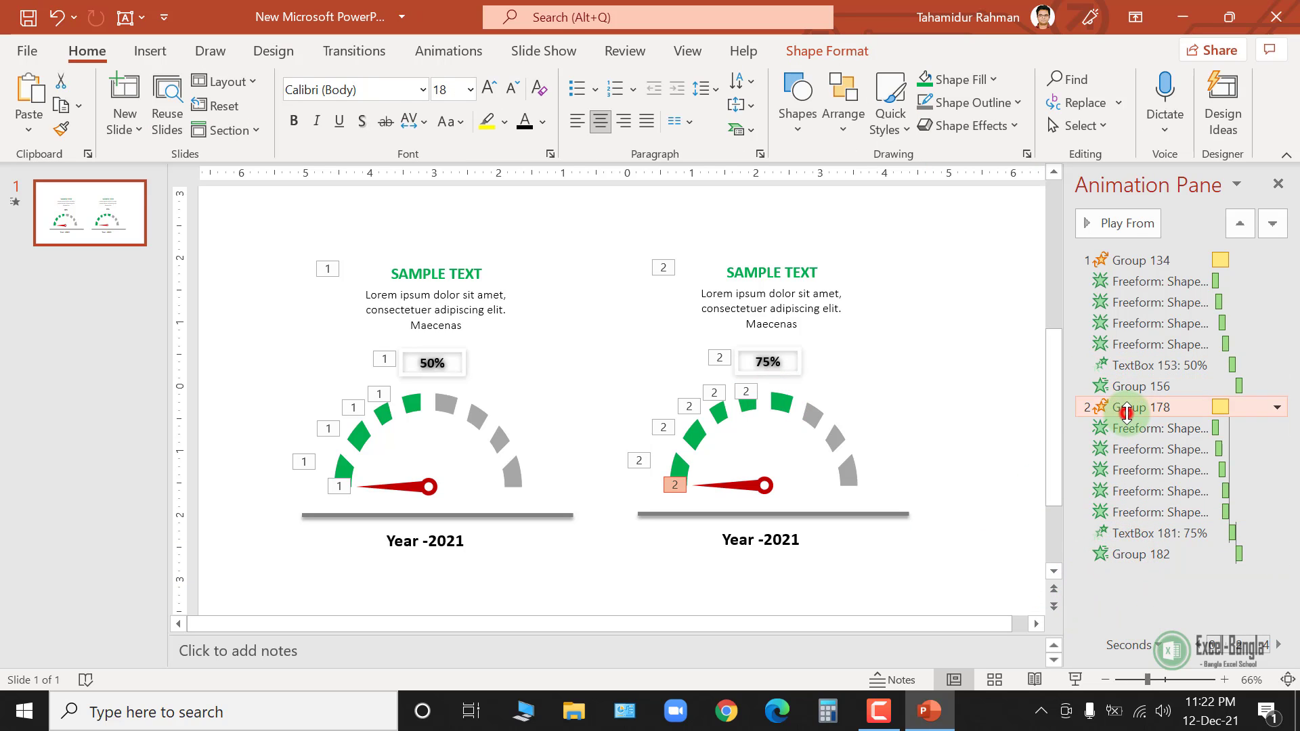
left_click(1117, 222)
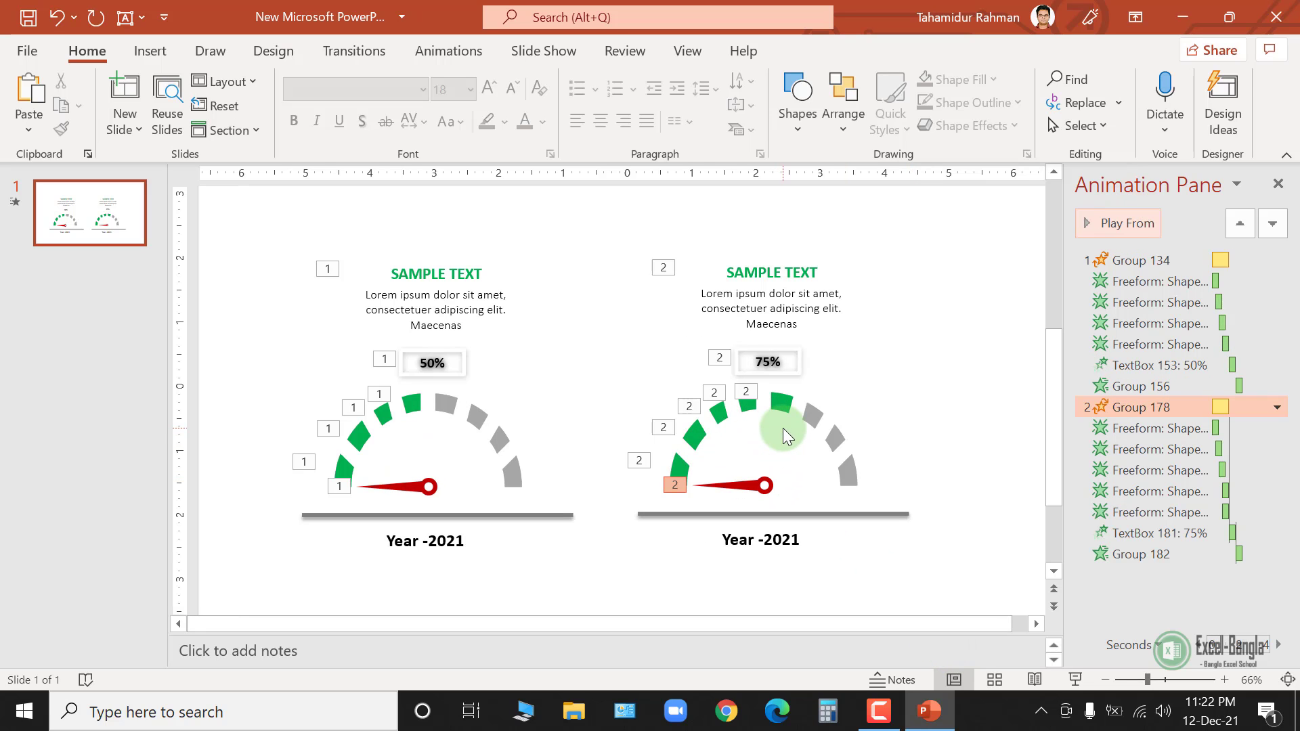
Fill the sixth segment of the 75% gauge with the same green
left_click(811, 416)
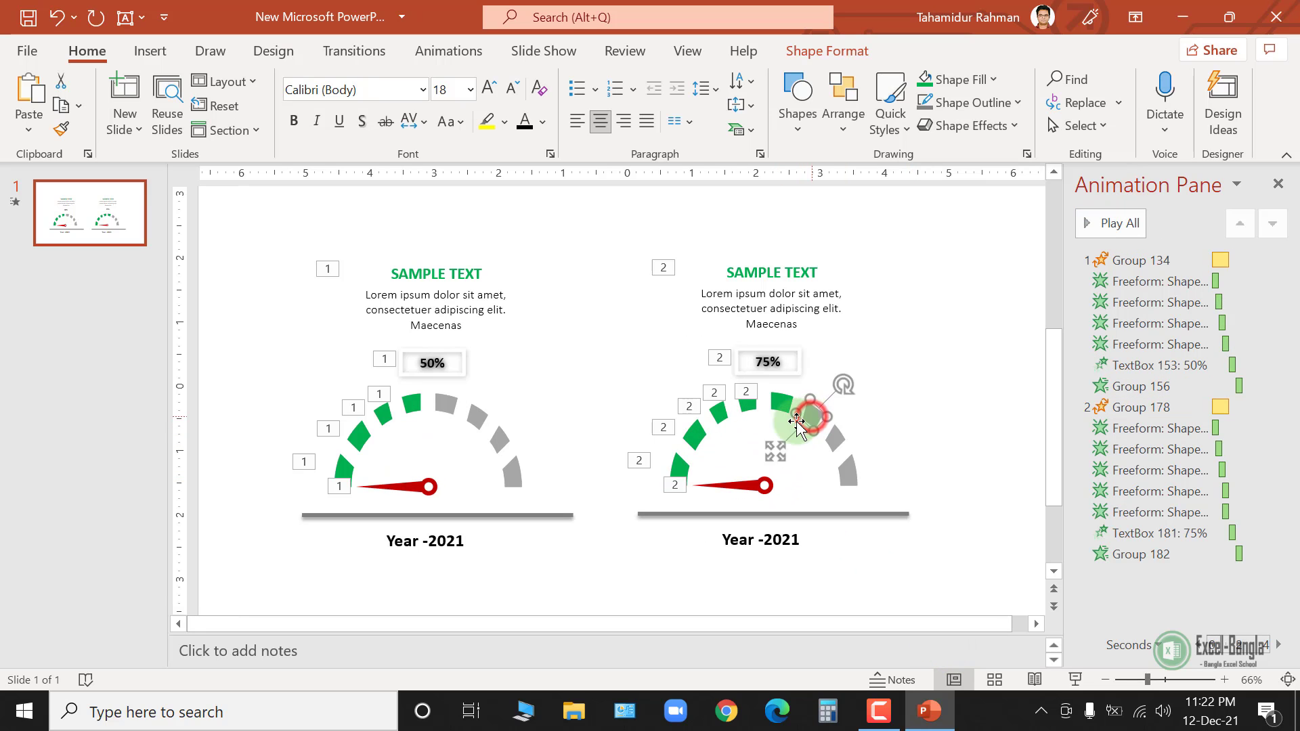
left_click(827, 51)
left_click(486, 79)
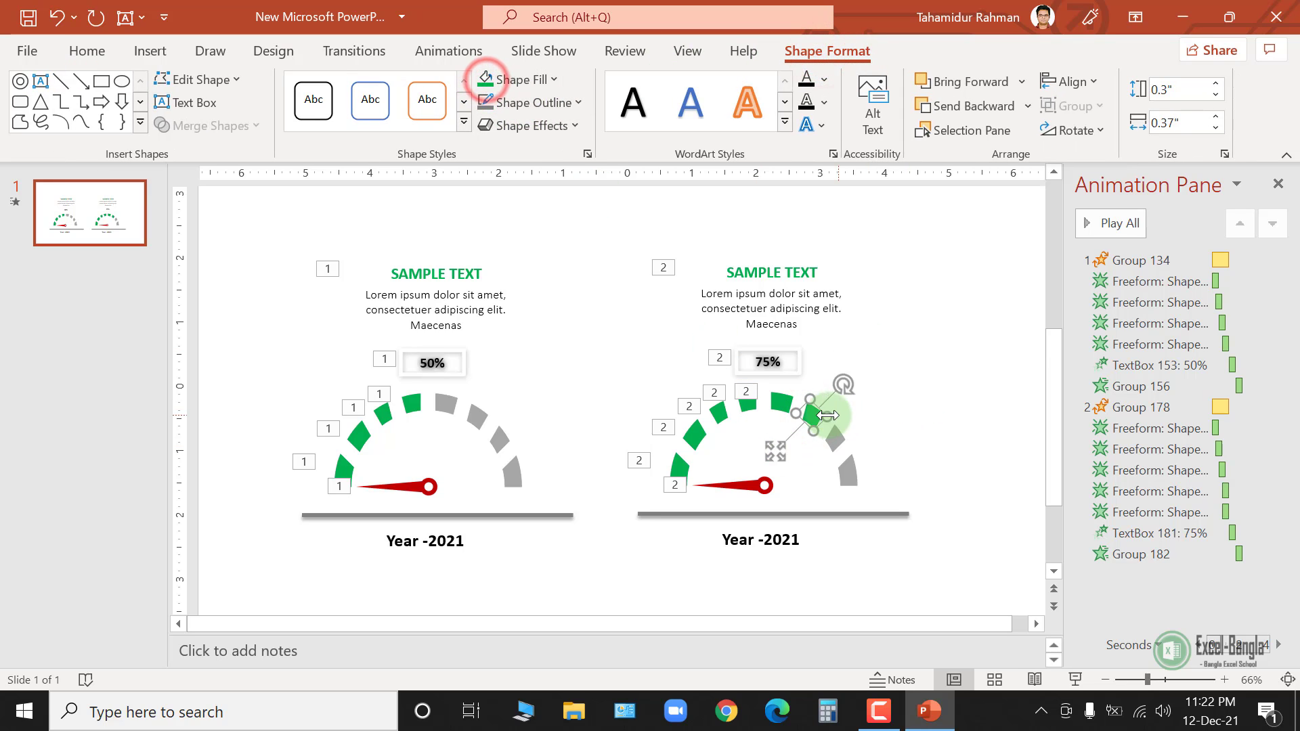
Copy the Fade animation from the 75% gauge's fifth segment to its sixth segment with Animation Painter
left_click(782, 405)
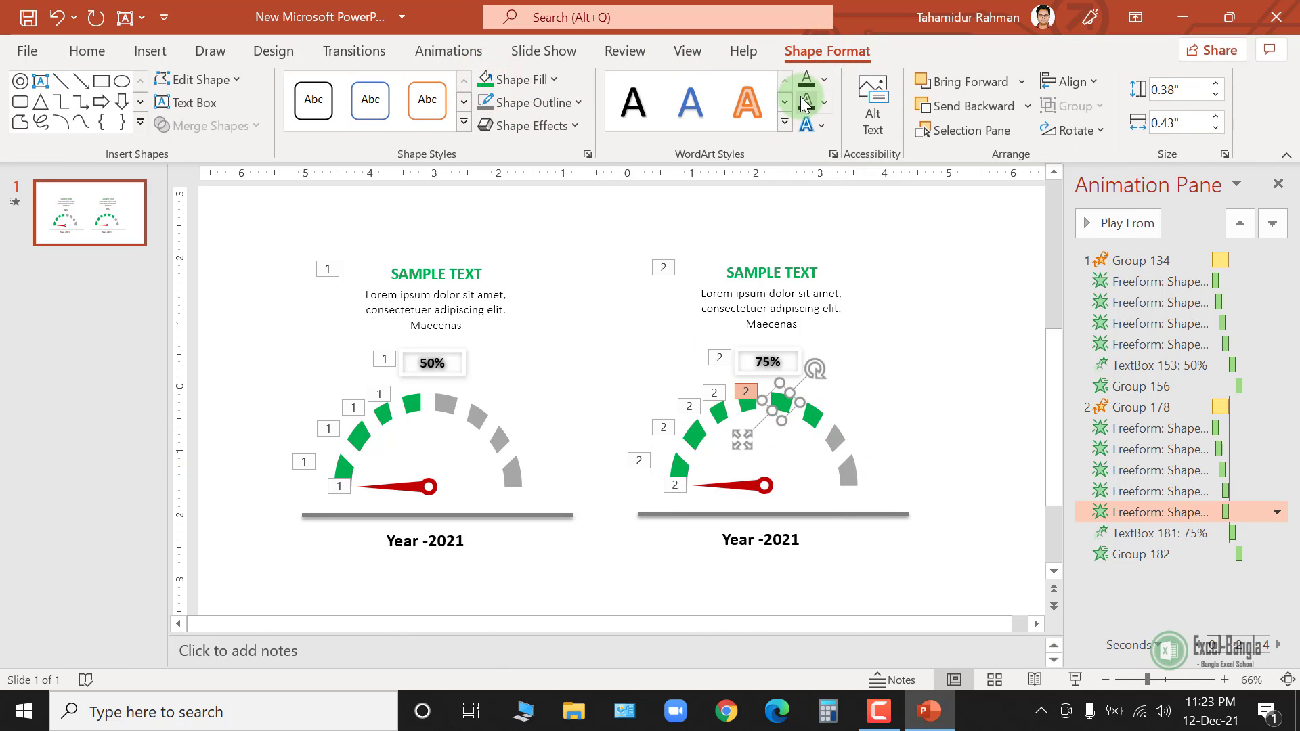
left_click(451, 51)
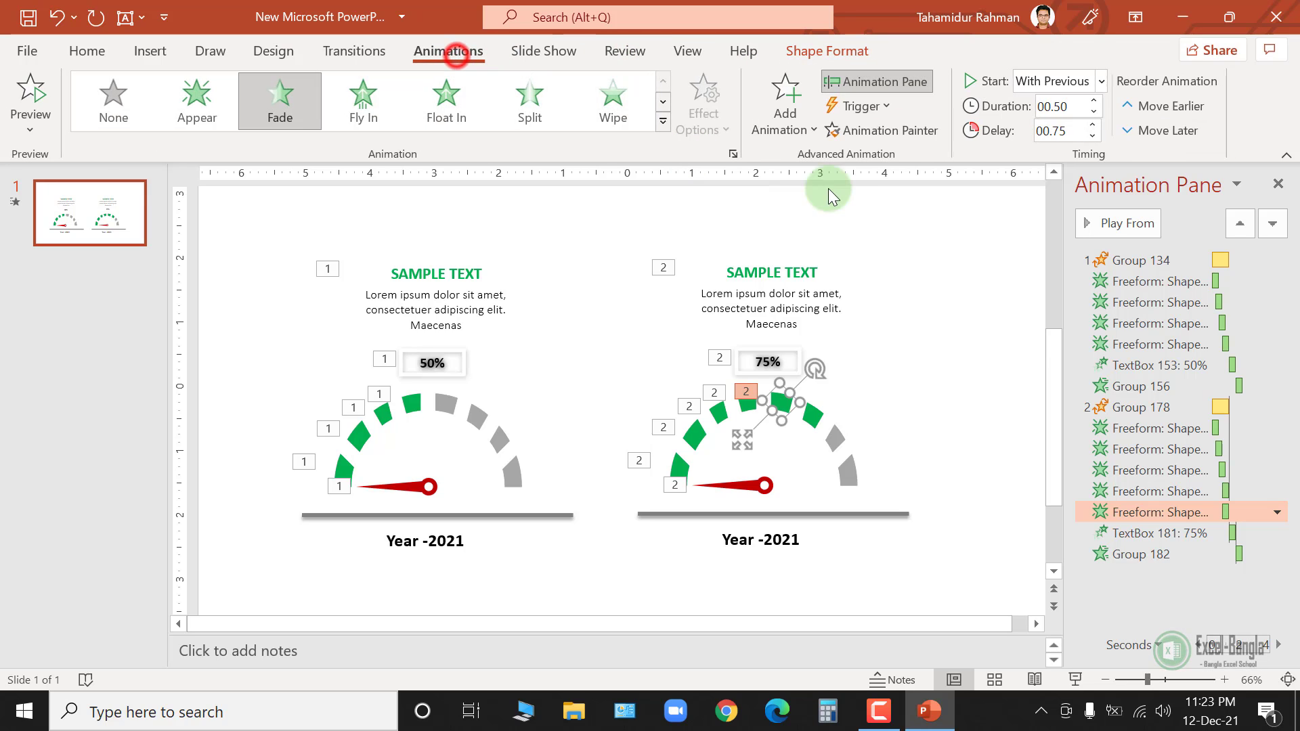
left_click(883, 129)
left_click(816, 417)
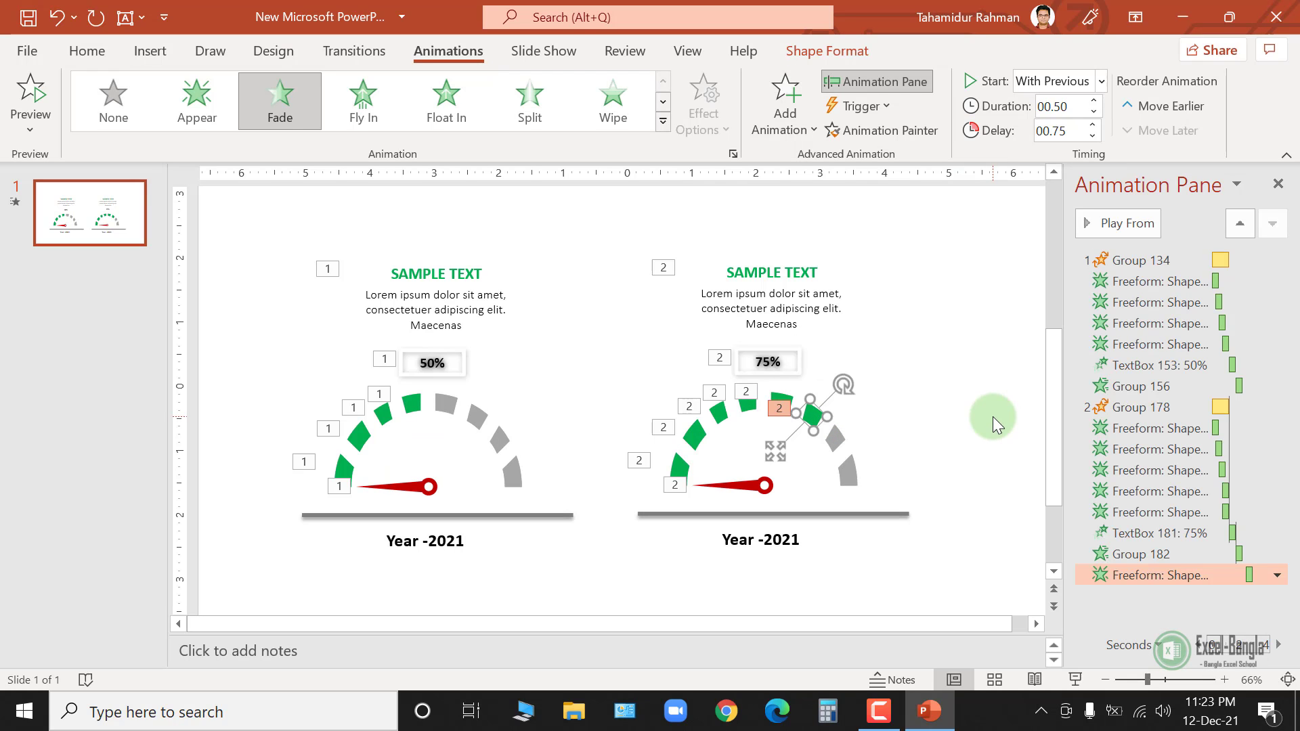
Move the sixth segment's Fade ahead of the 75% label's animation, then play the slide show and exit it
left_click_drag(1148, 576, 1147, 545)
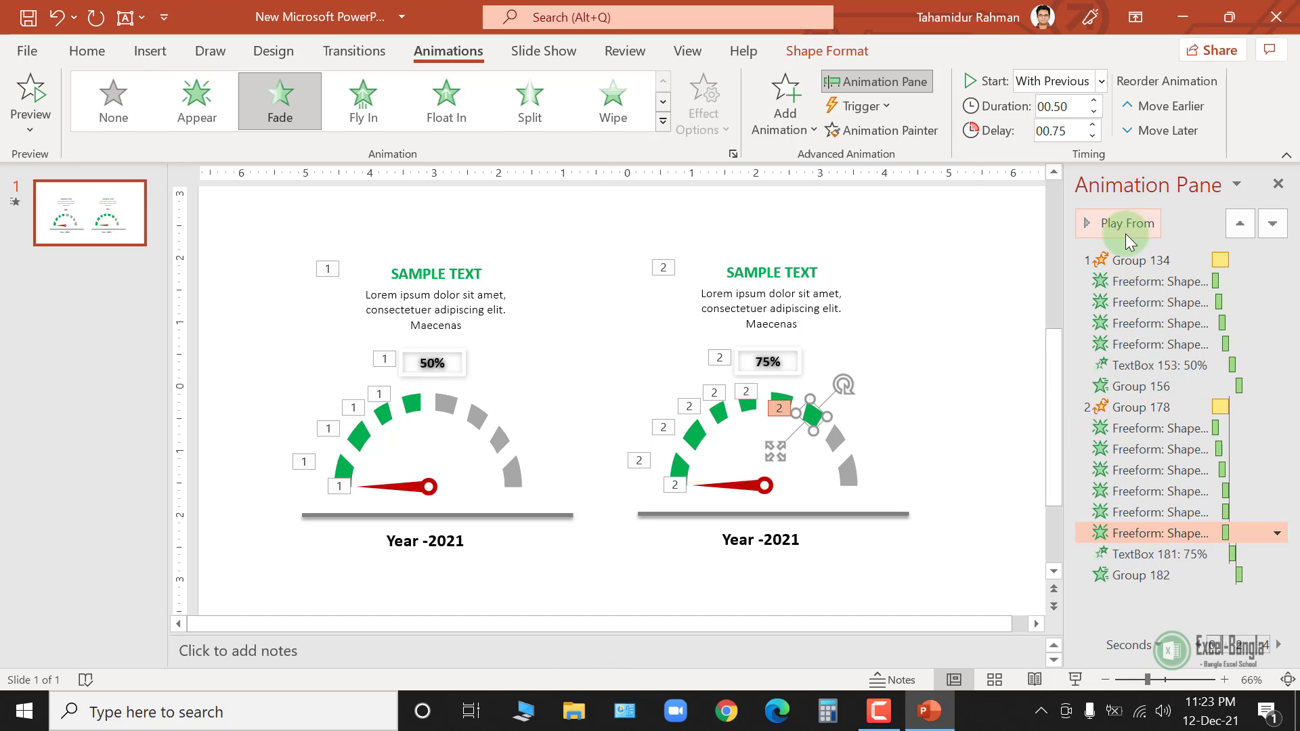
left_click(1074, 679)
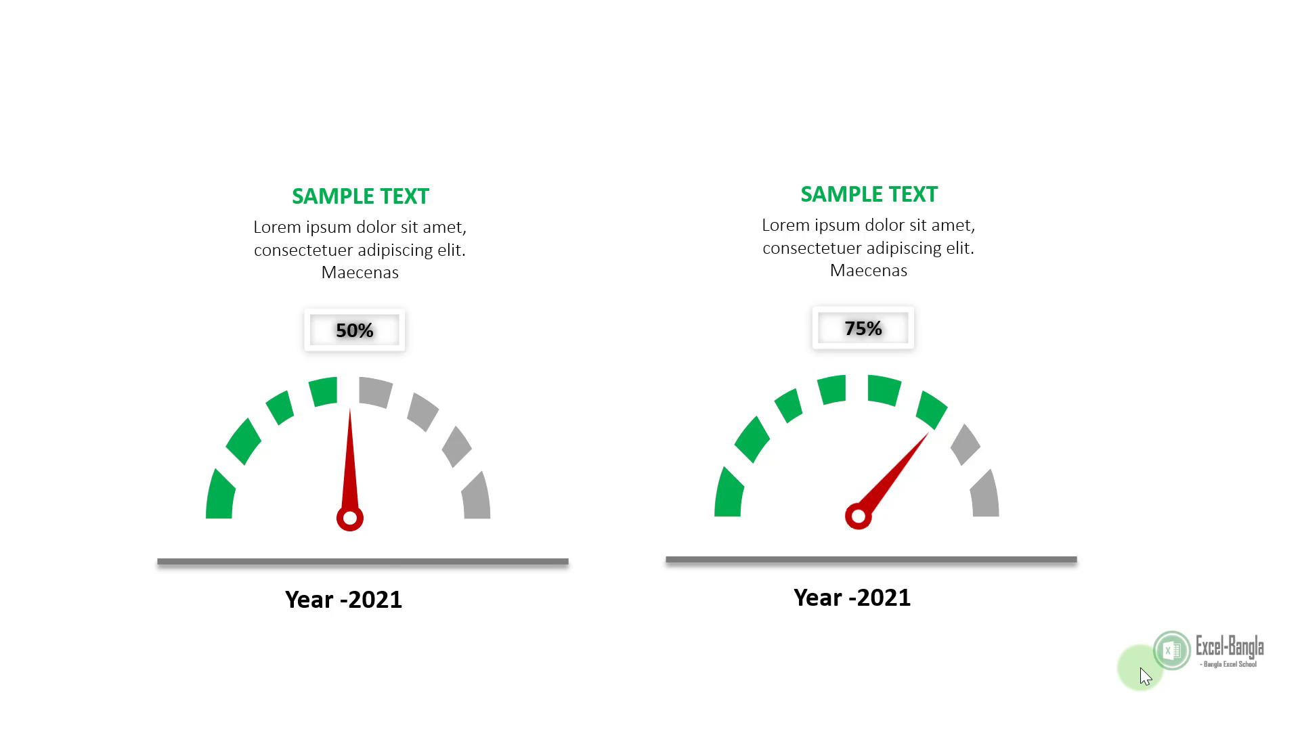
key("Escape")
Change the caption under the 75% gauge to "Year -2022" and deselect it
left_click(791, 540)
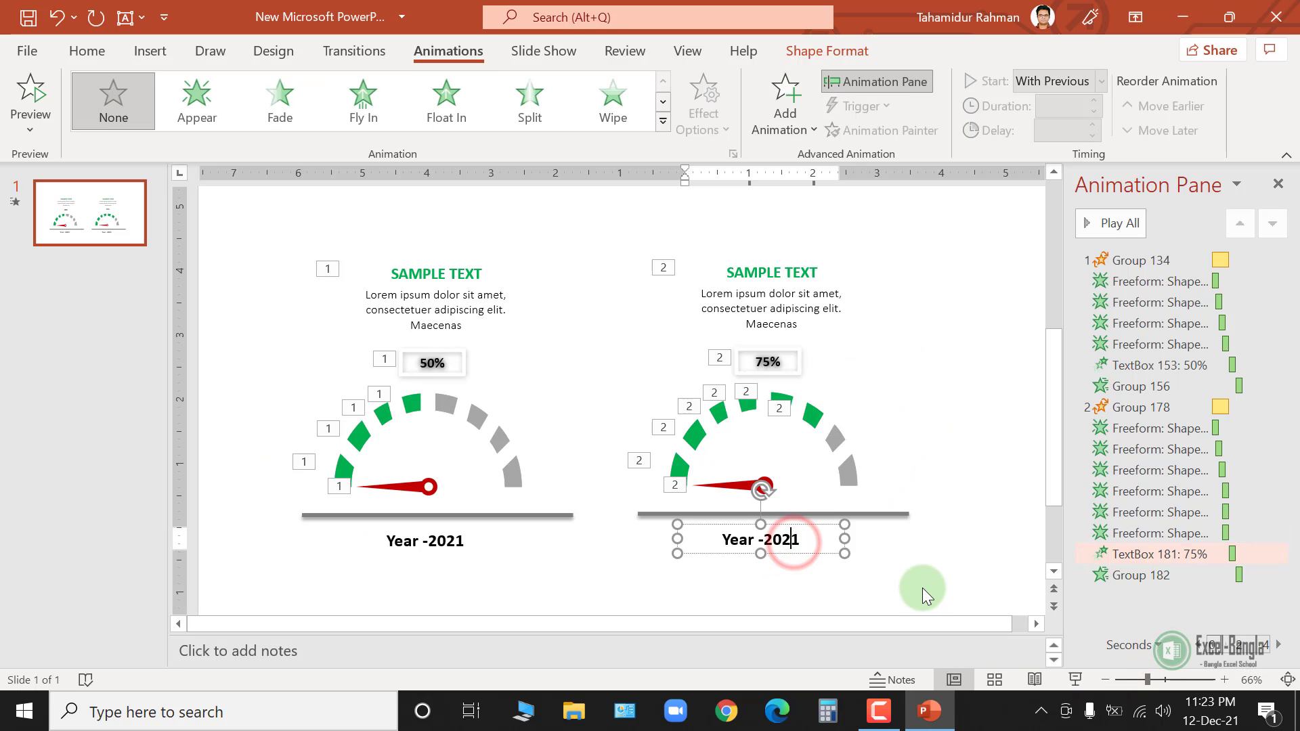
key("Delete")
type("2")
left_click(718, 592)
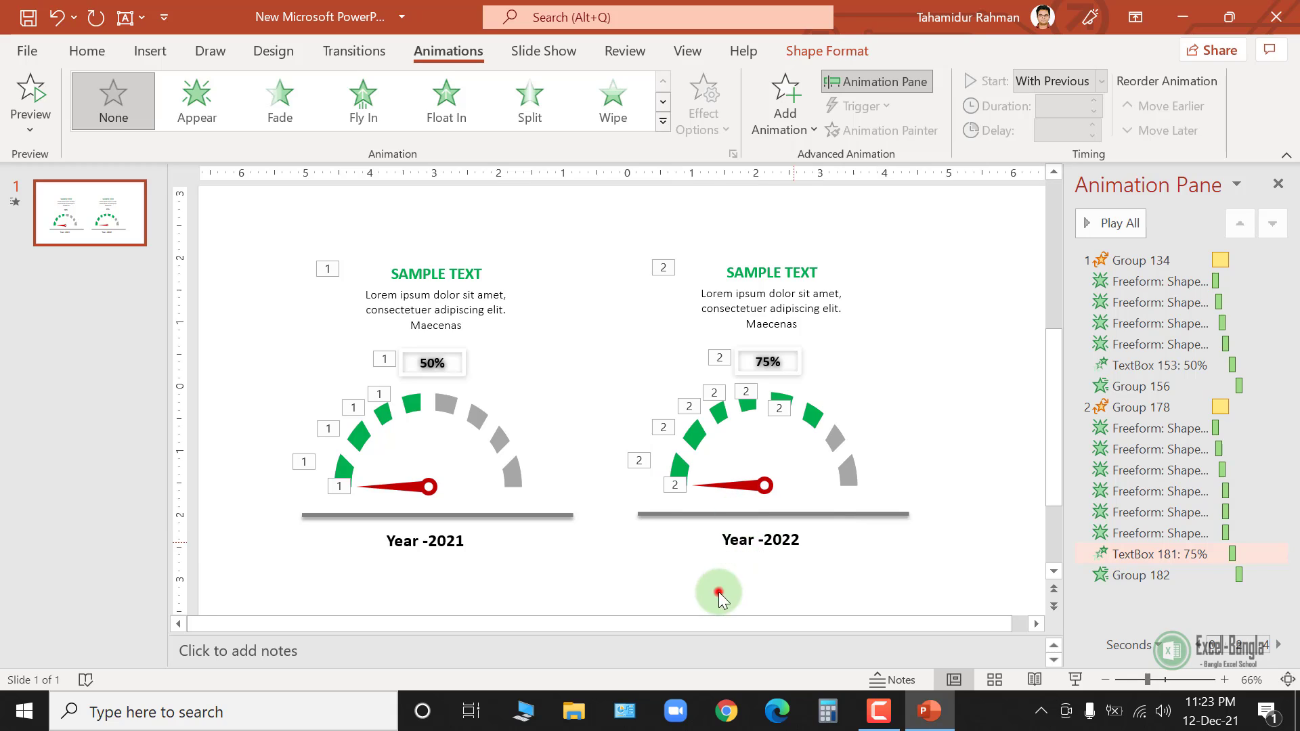
Set the font colour of the SAMPLE TEXT heading above the 75% gauge to standard blue and deselect it
left_click(748, 524)
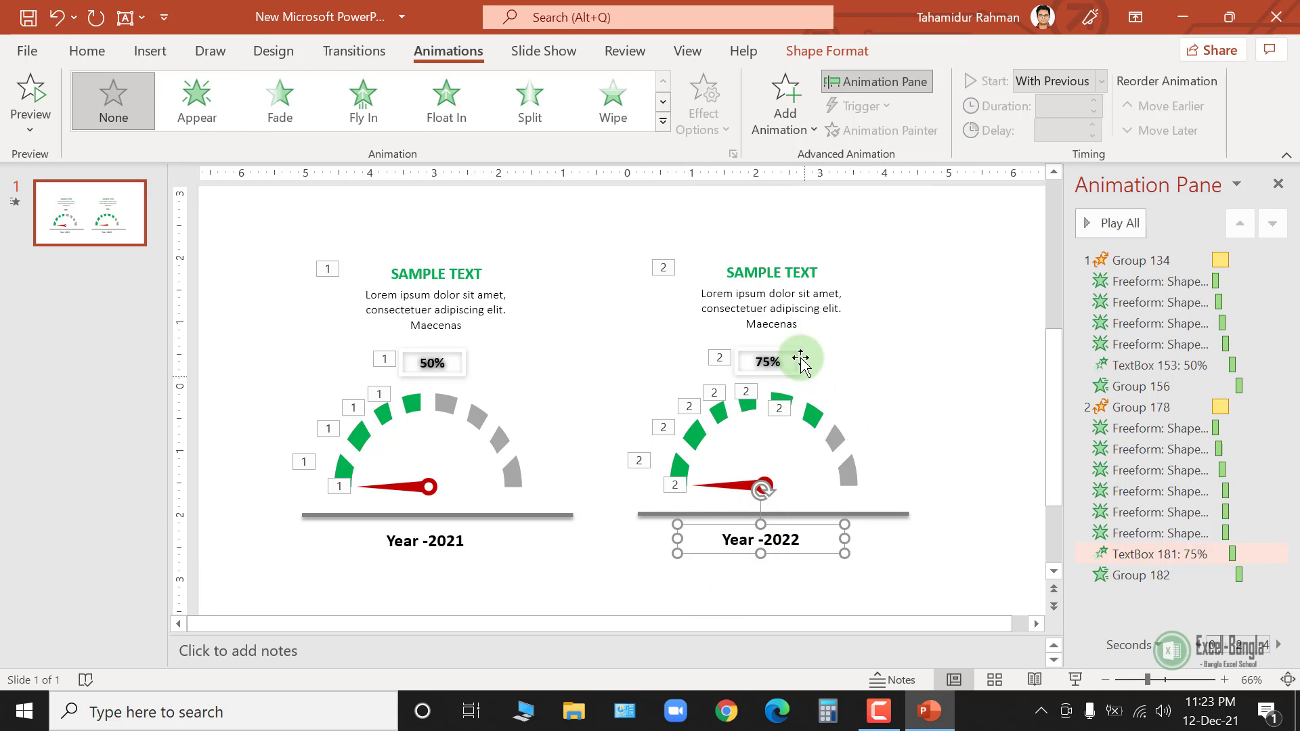
left_click(787, 273)
left_click(739, 260)
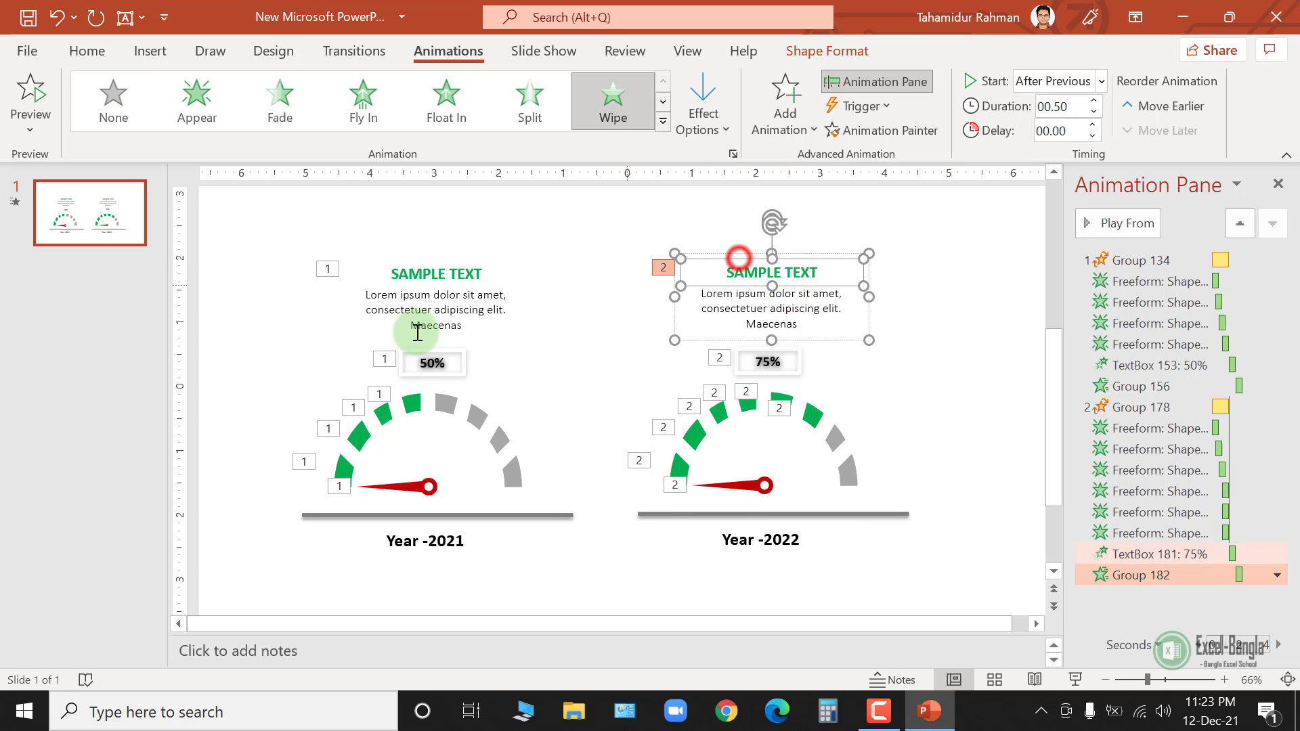
left_click(84, 54)
left_click(546, 127)
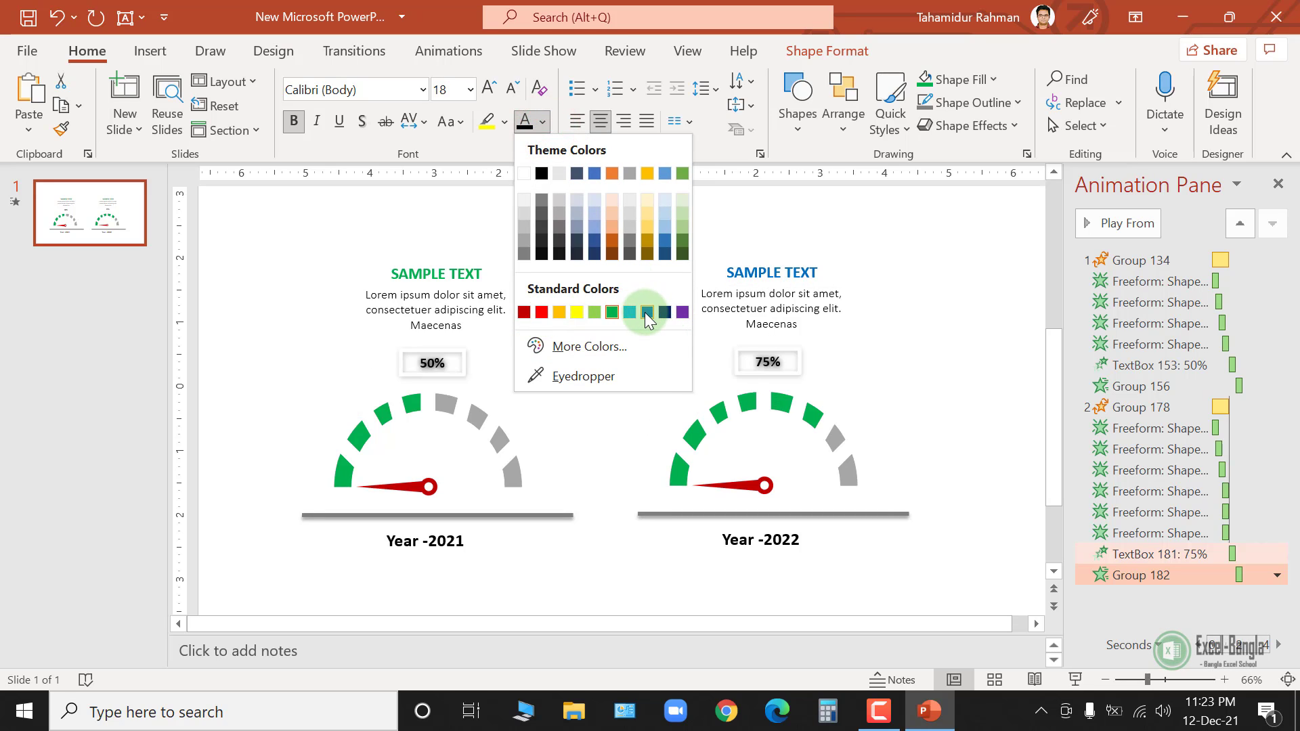
left_click(648, 314)
left_click(914, 388)
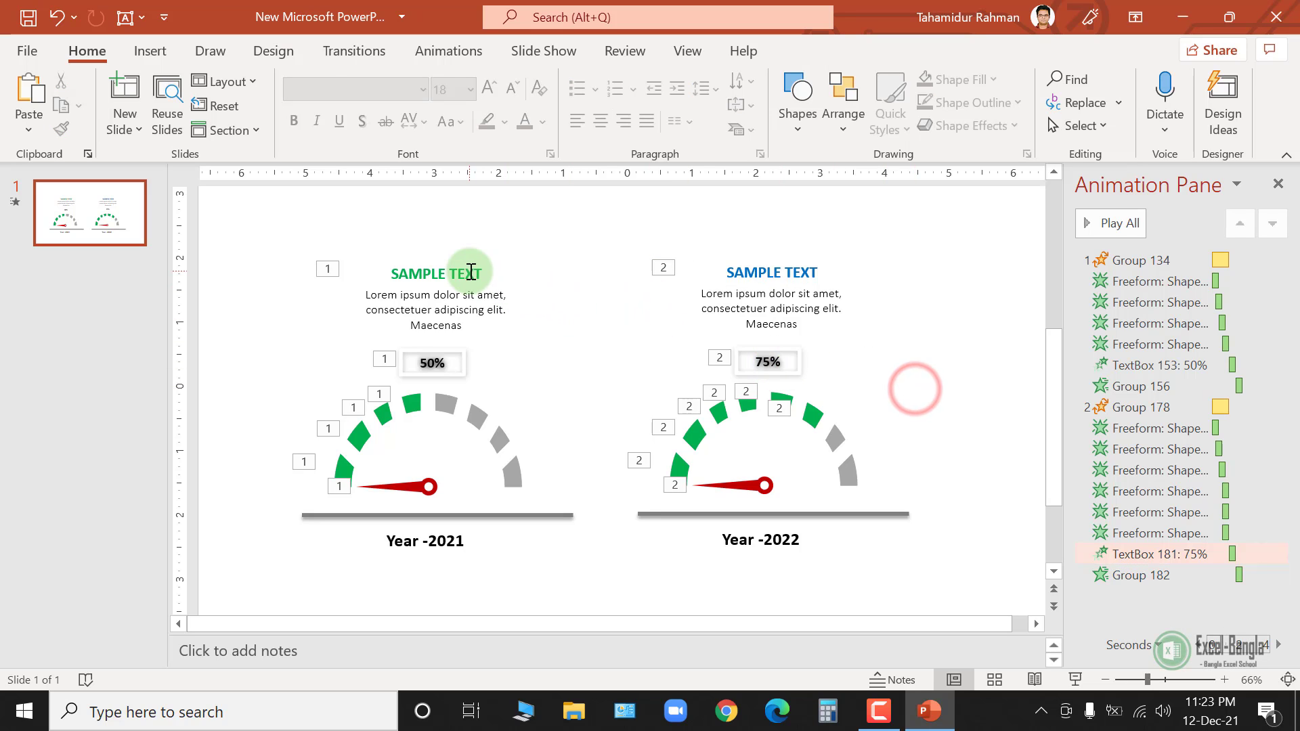
Replace the blue heading above the 75% gauge with "YEAR -2022"
double_click(761, 271)
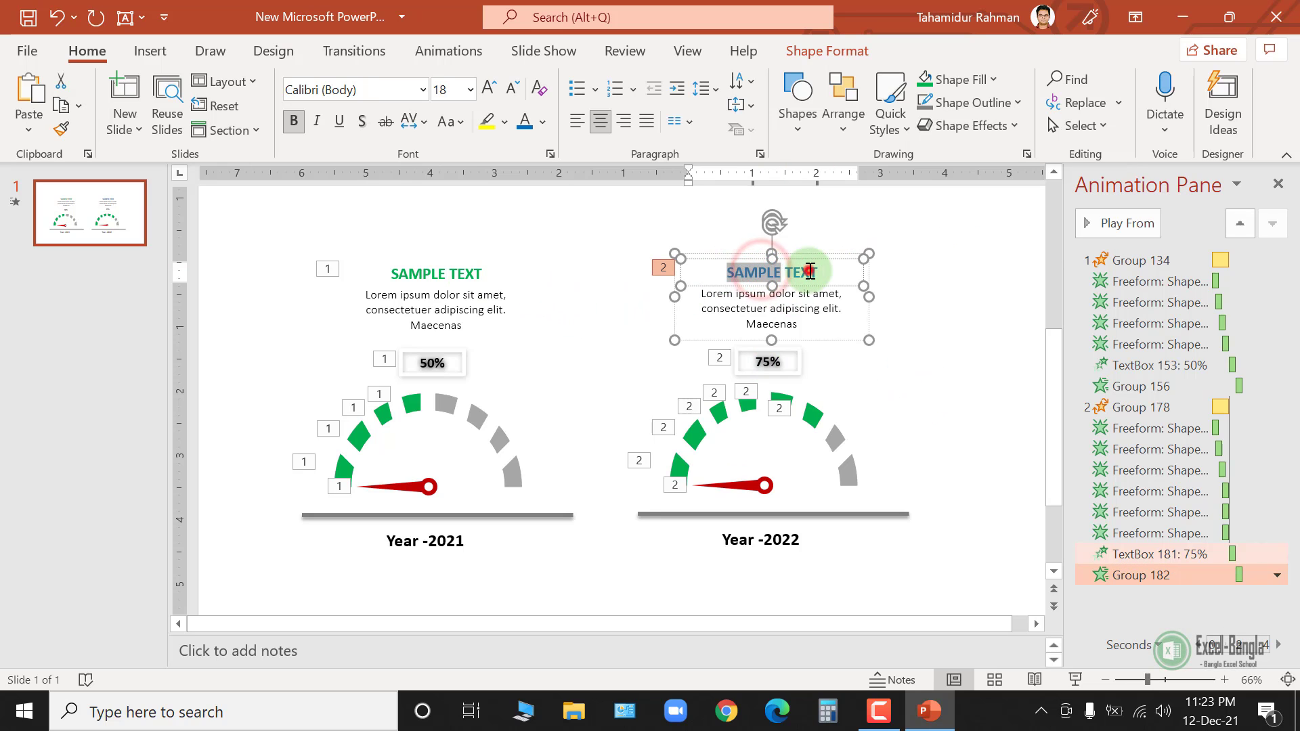
left_click_drag(726, 271, 832, 266)
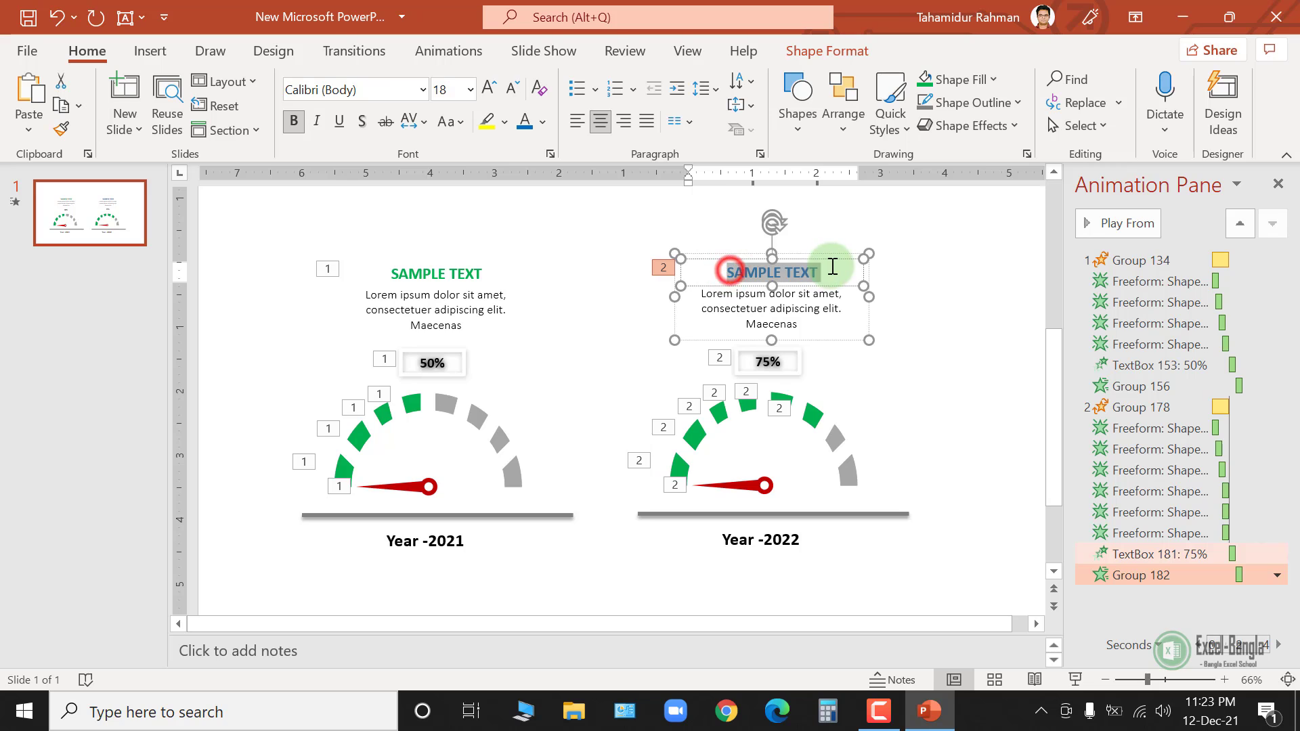
type("2022")
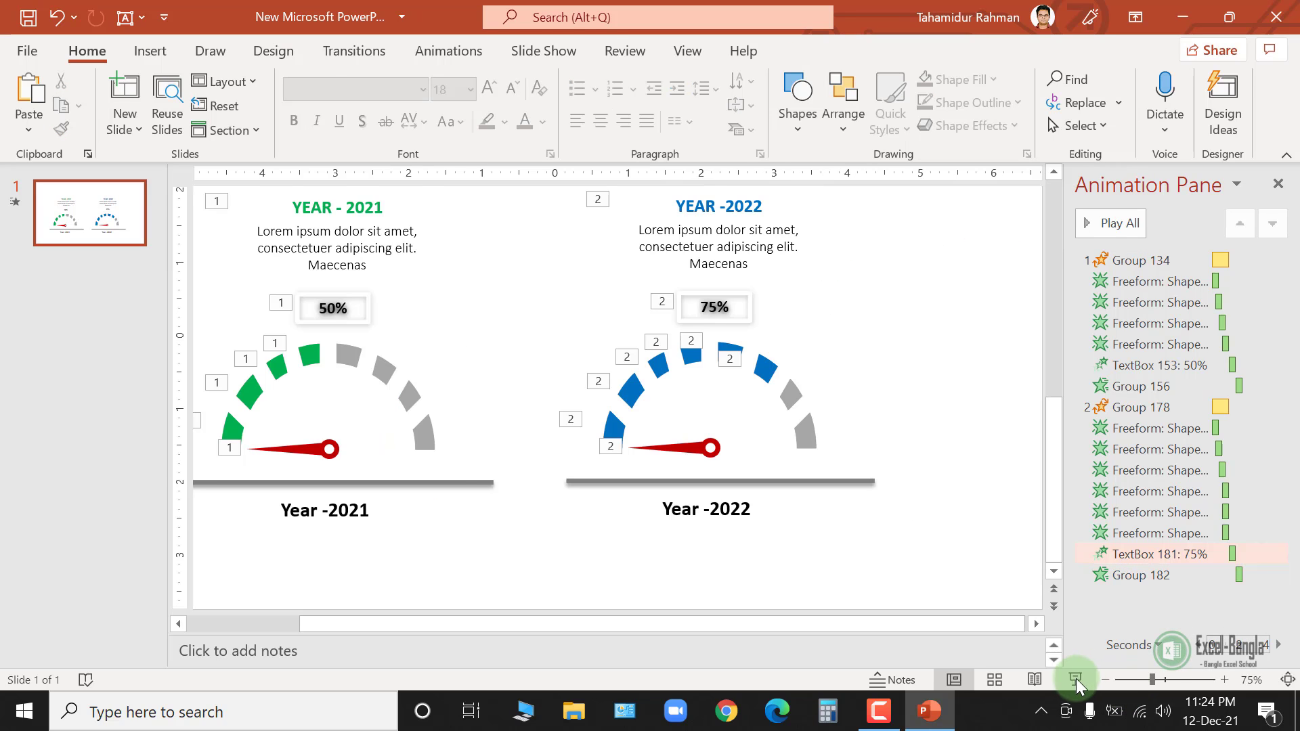
Play the finished gauges in the slide show, exit it, and close the Animation Pane
left_click(1074, 679)
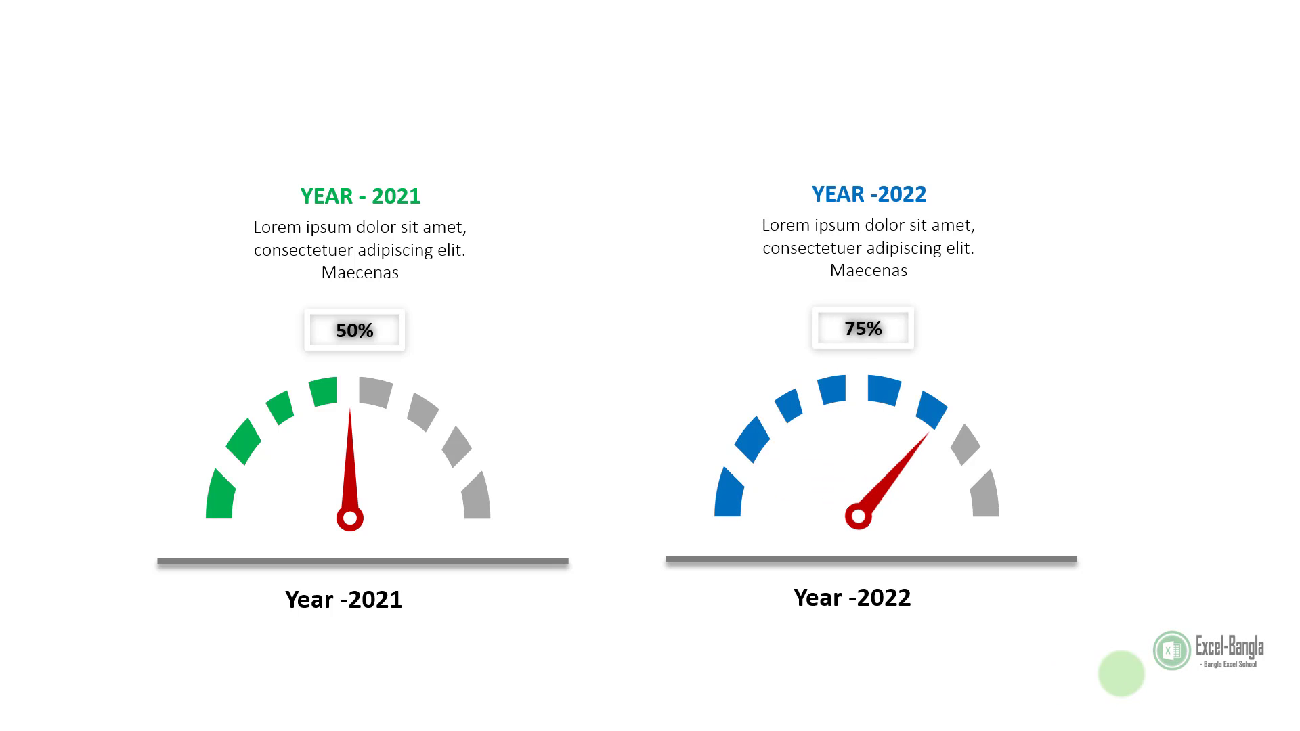
key("Escape")
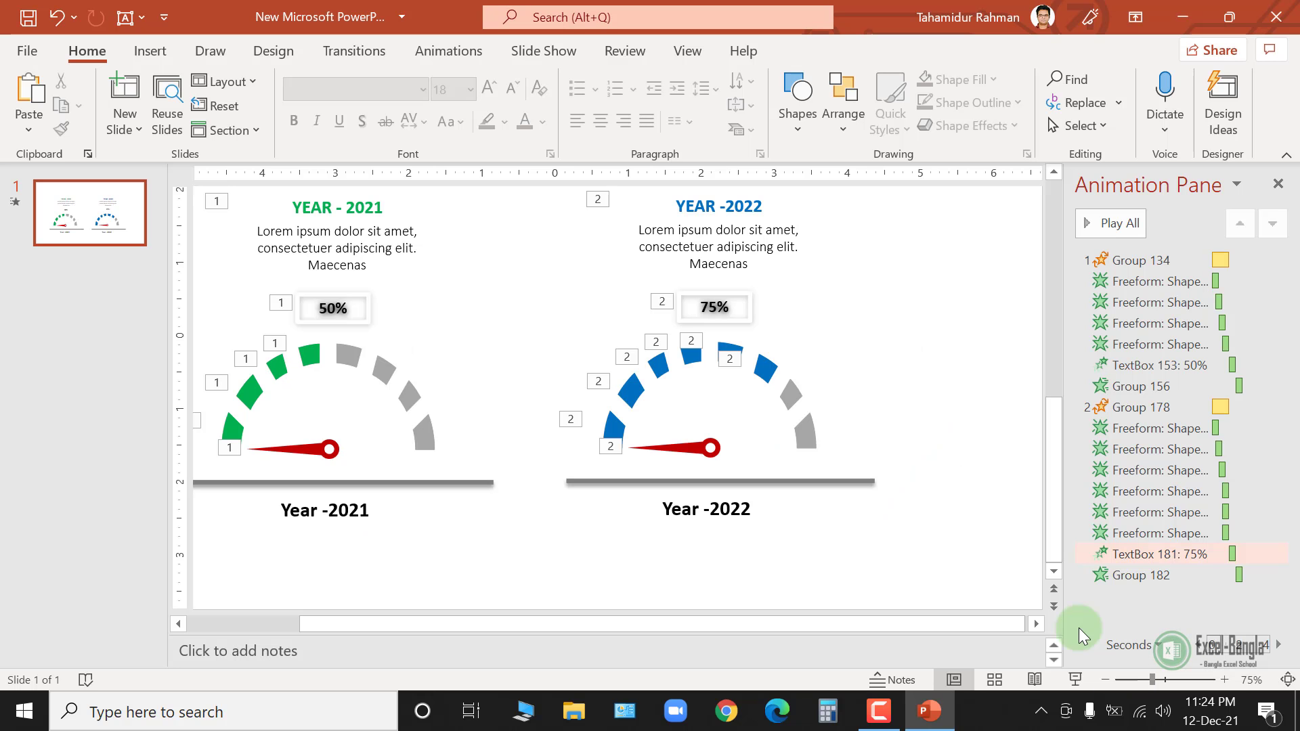
left_click(1278, 183)
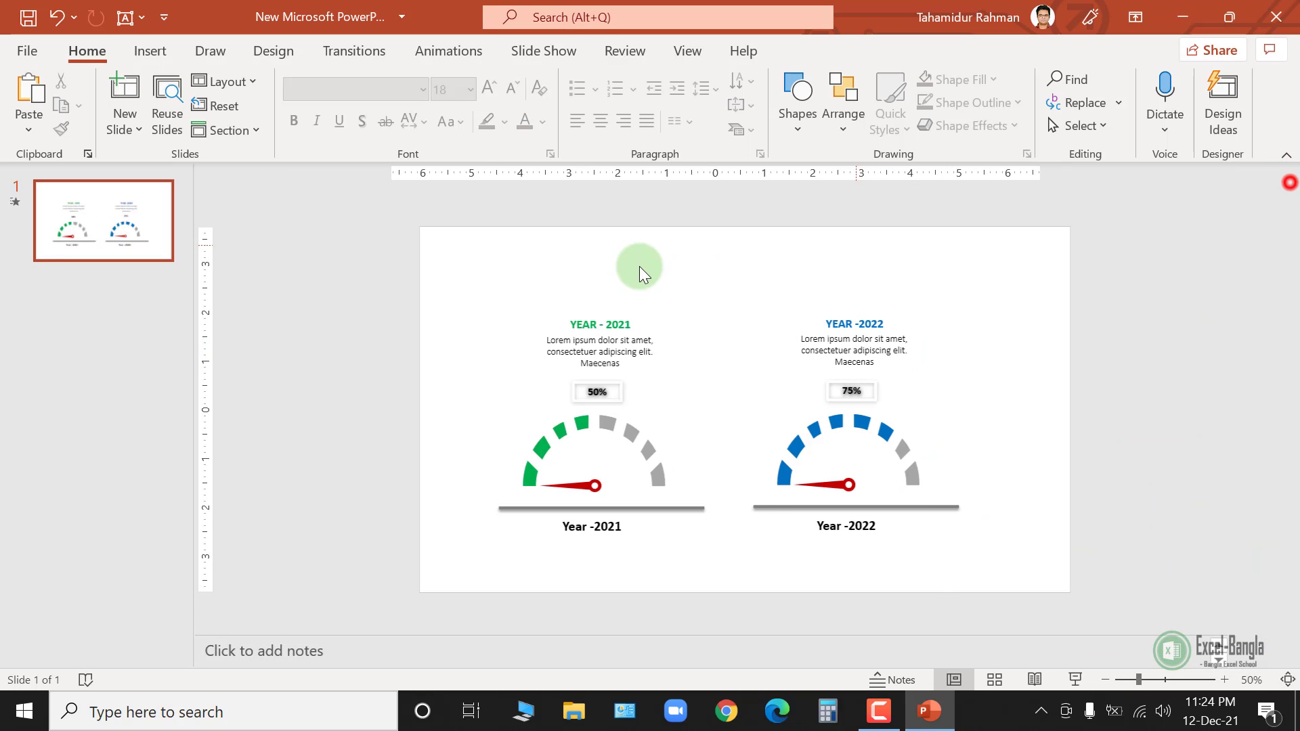